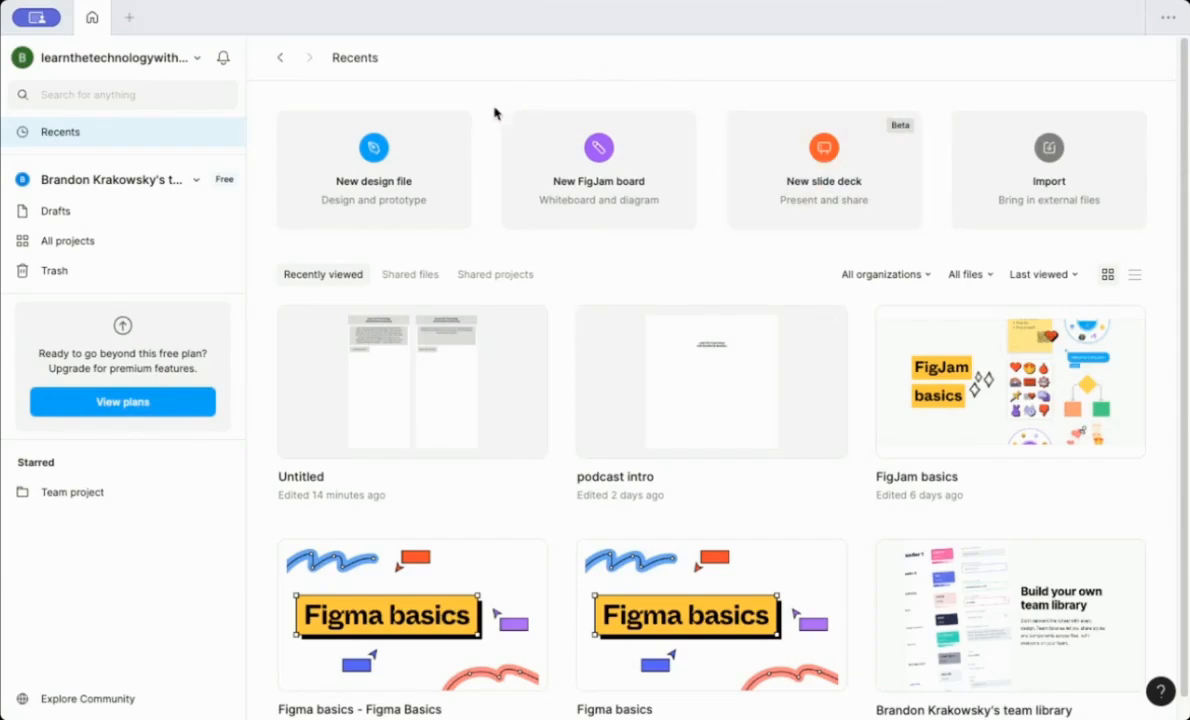
Create a new design file and rename it Learn the Technology App.
{"action": "left_click", "coordinate": [418, 154]}
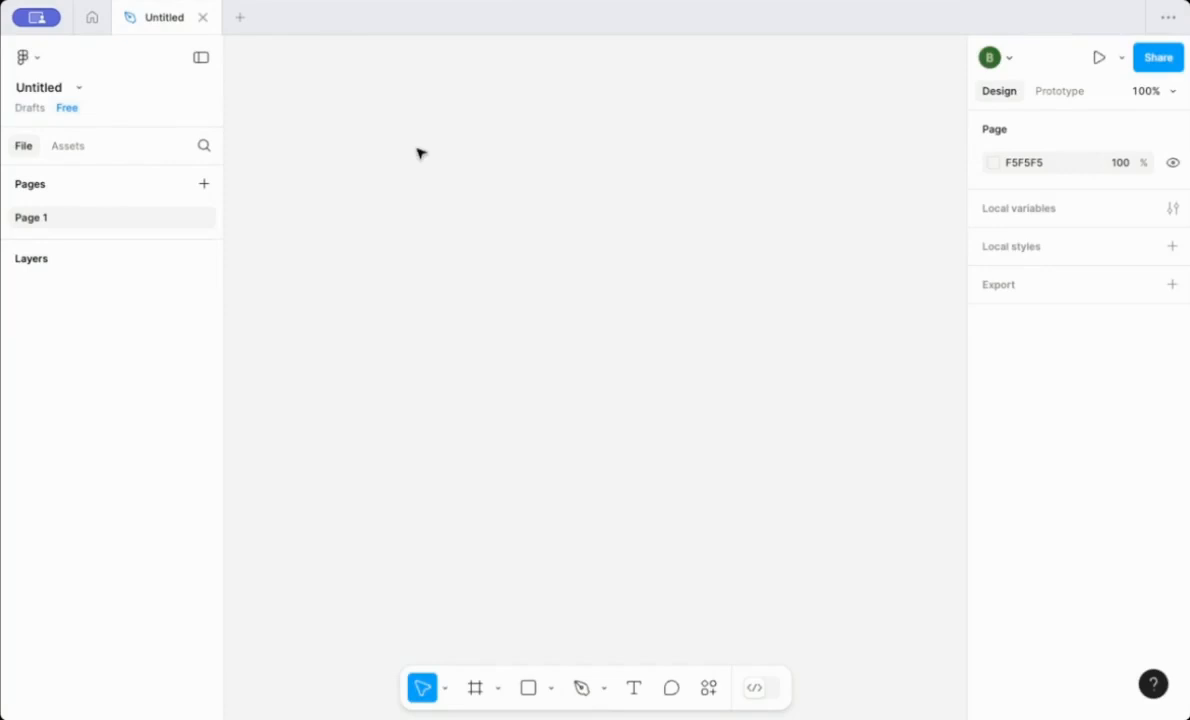
{"action": "left_click", "coordinate": [40, 89]}
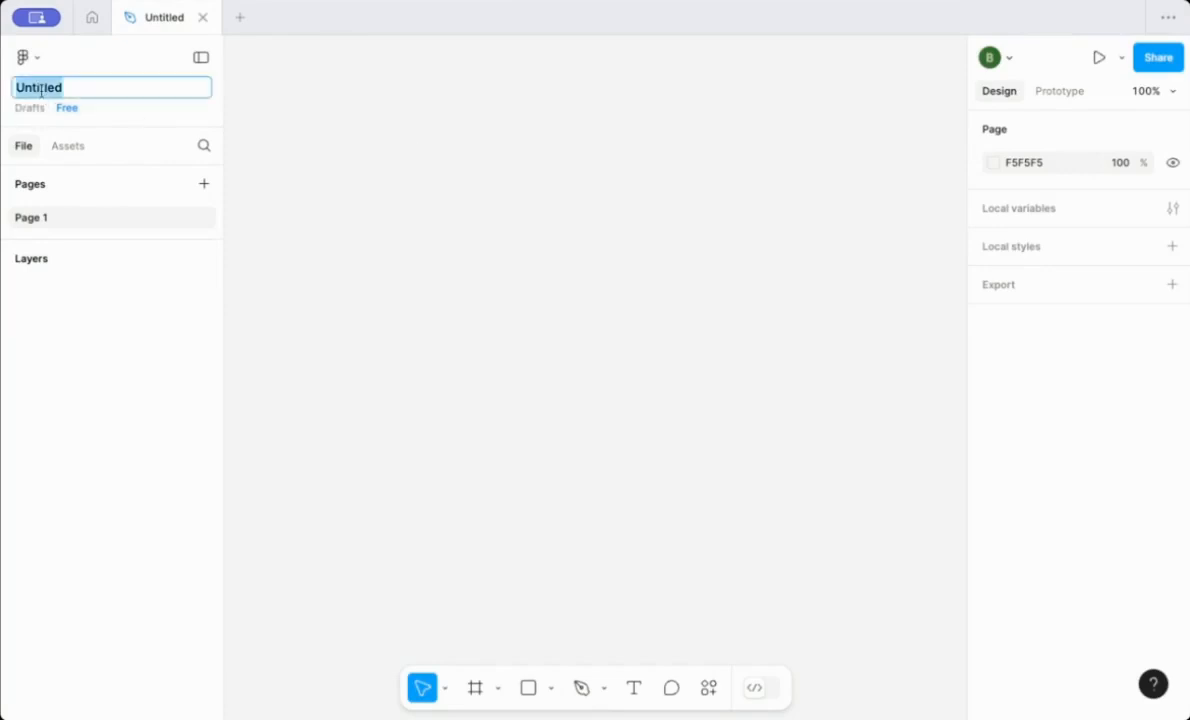
{"action": "type", "text": "Learn the T"}
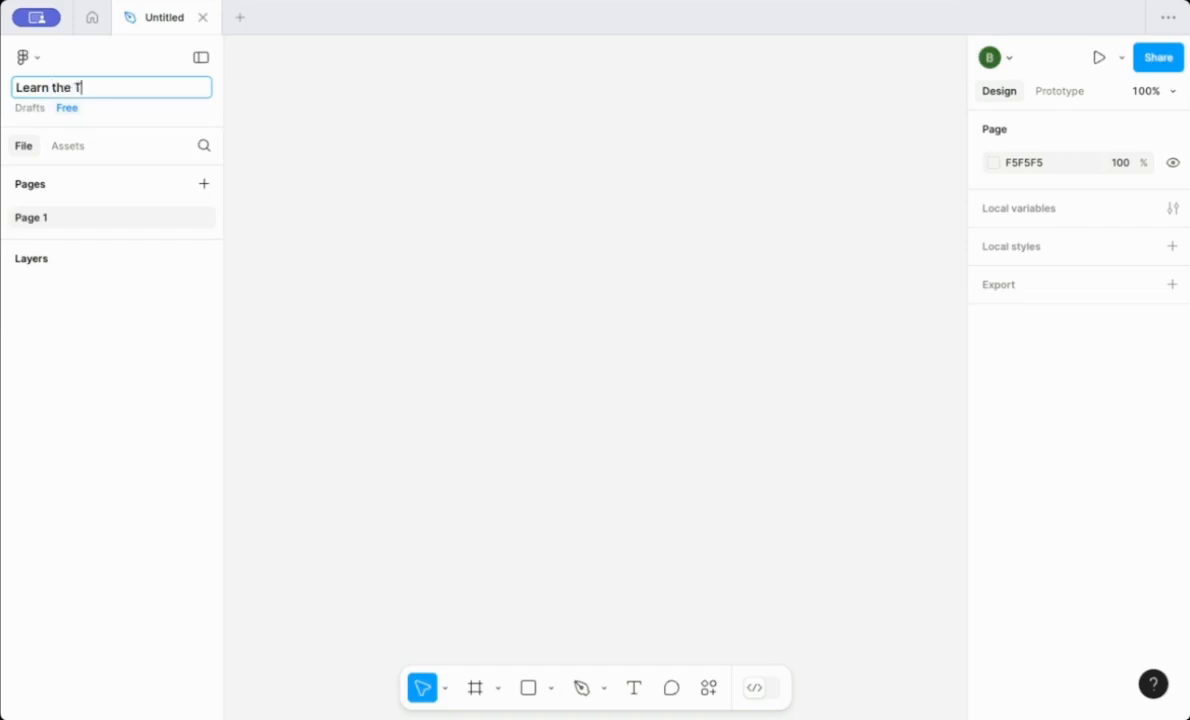
{"action": "type", "text": "echnology App"}
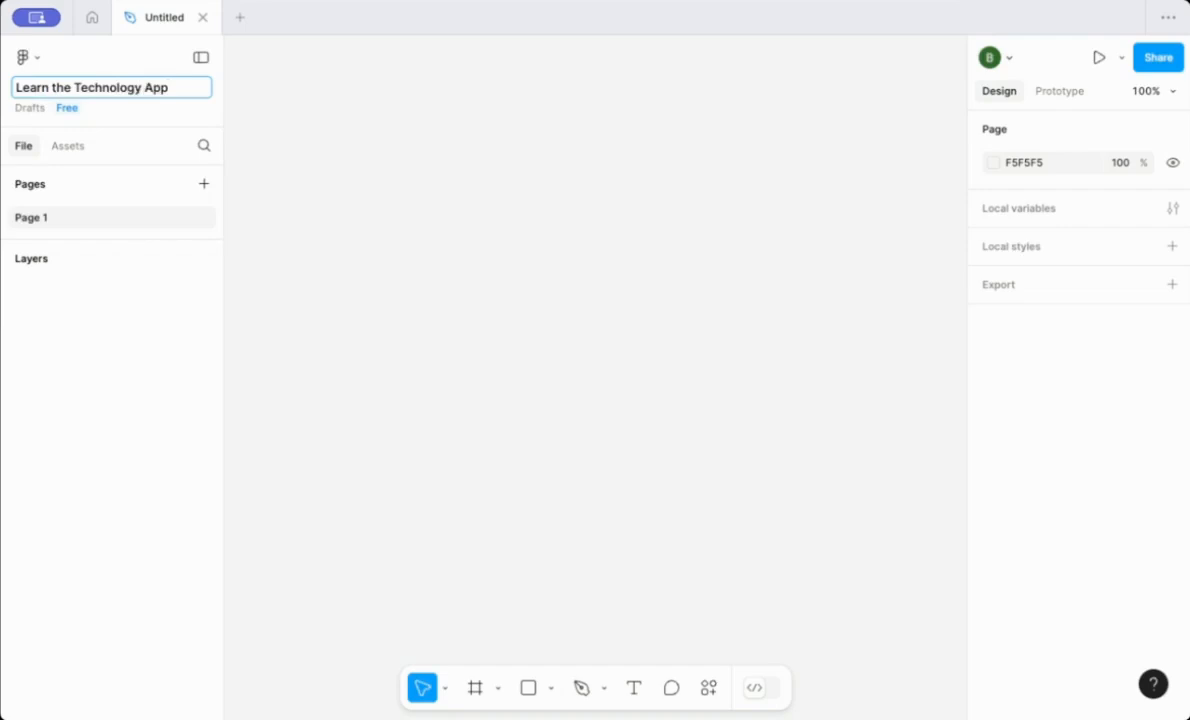
{"action": "key", "text": "Return"}
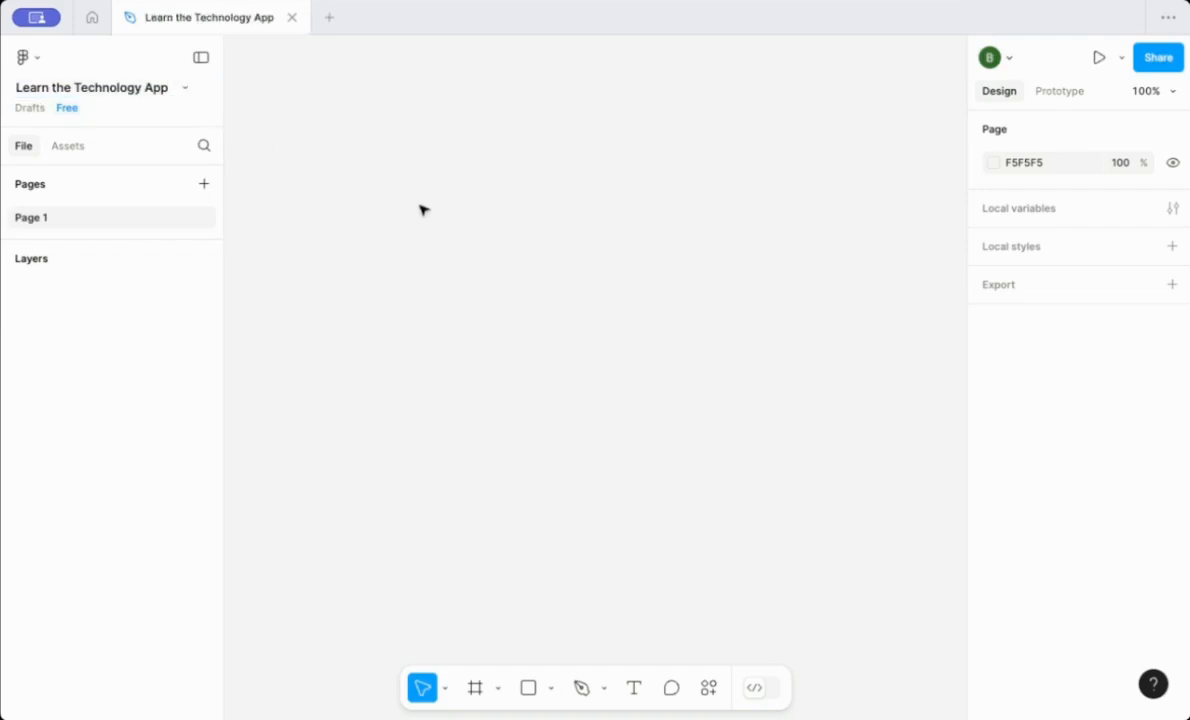
Draw a frame on the canvas and resize it to the iPhone 16 preset.
{"action": "left_click", "coordinate": [475, 688]}
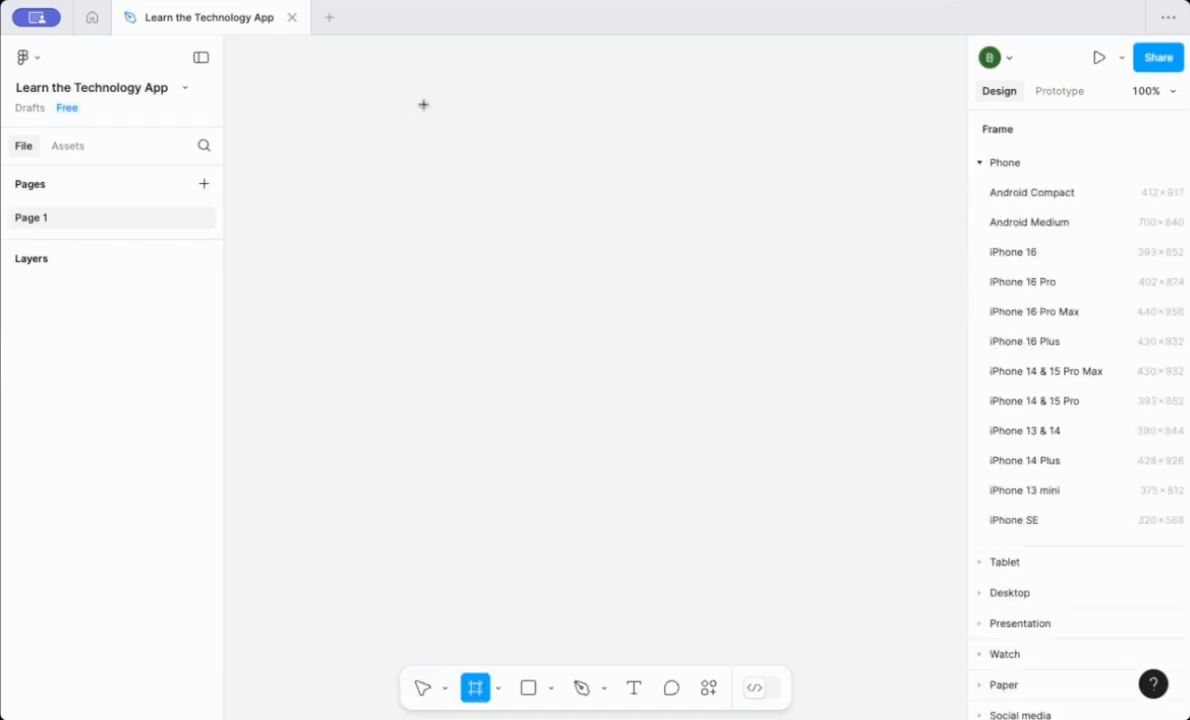
{"action": "left_click_drag", "start_coordinate": [425, 112], "coordinate": [816, 554]}
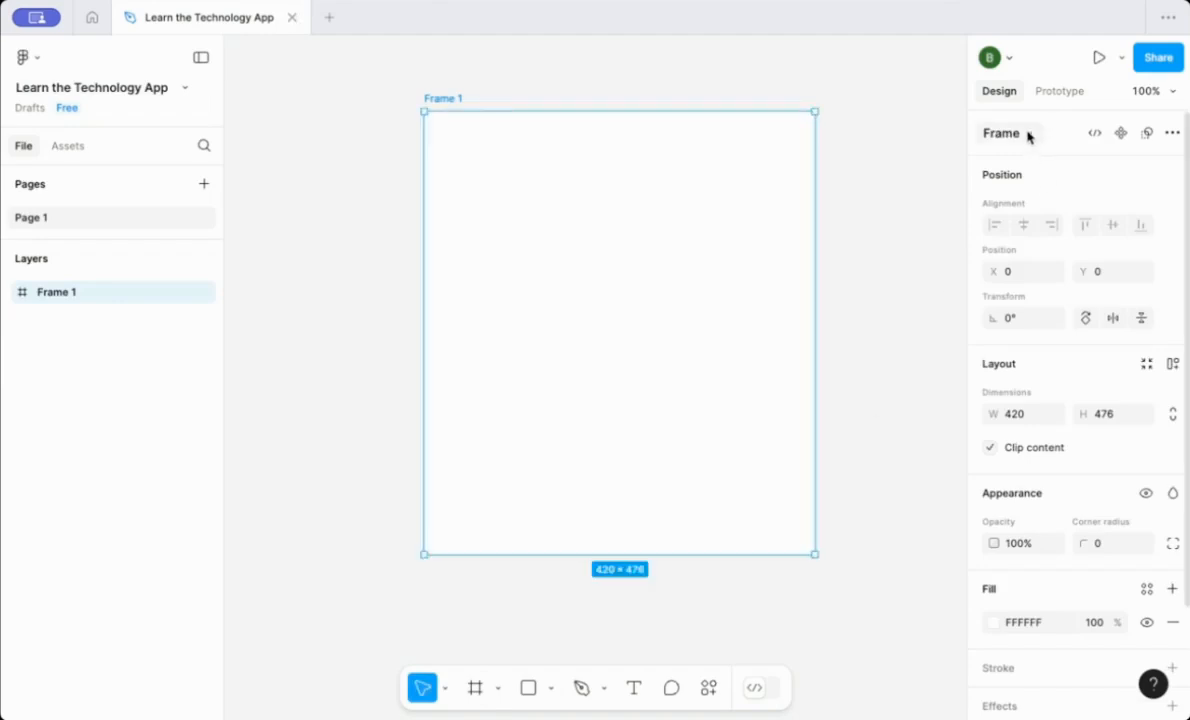
{"action": "left_click", "coordinate": [1028, 133]}
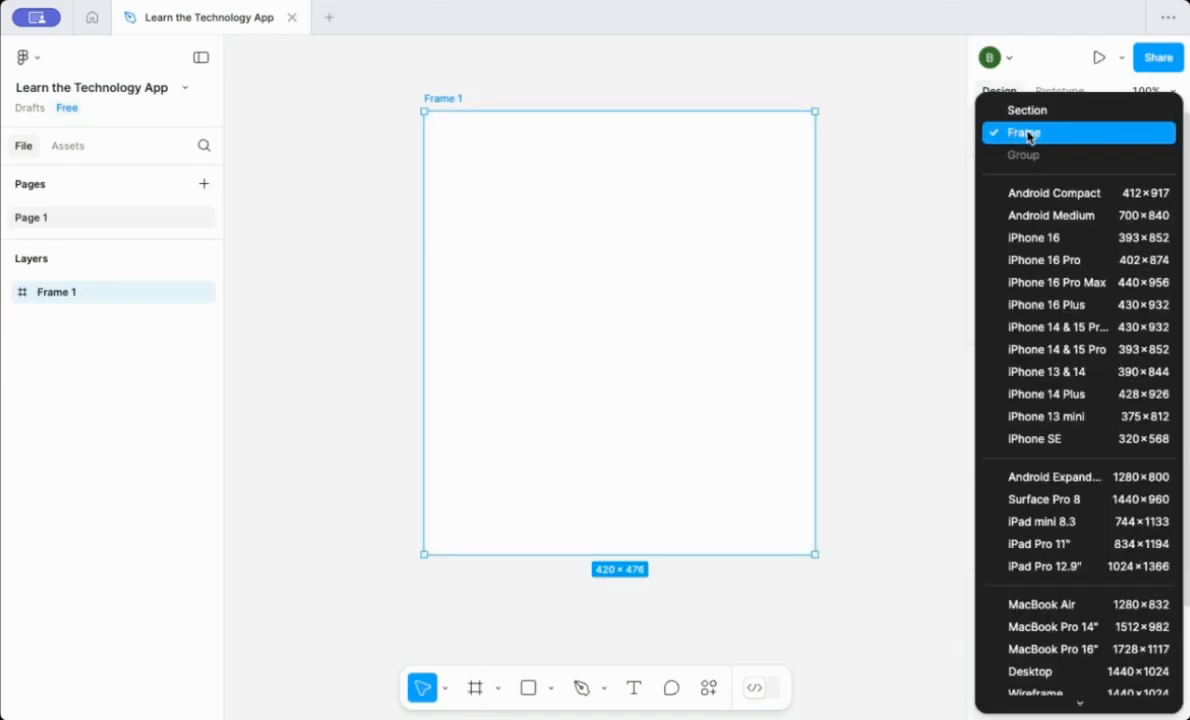
{"action": "left_click", "coordinate": [1030, 237]}
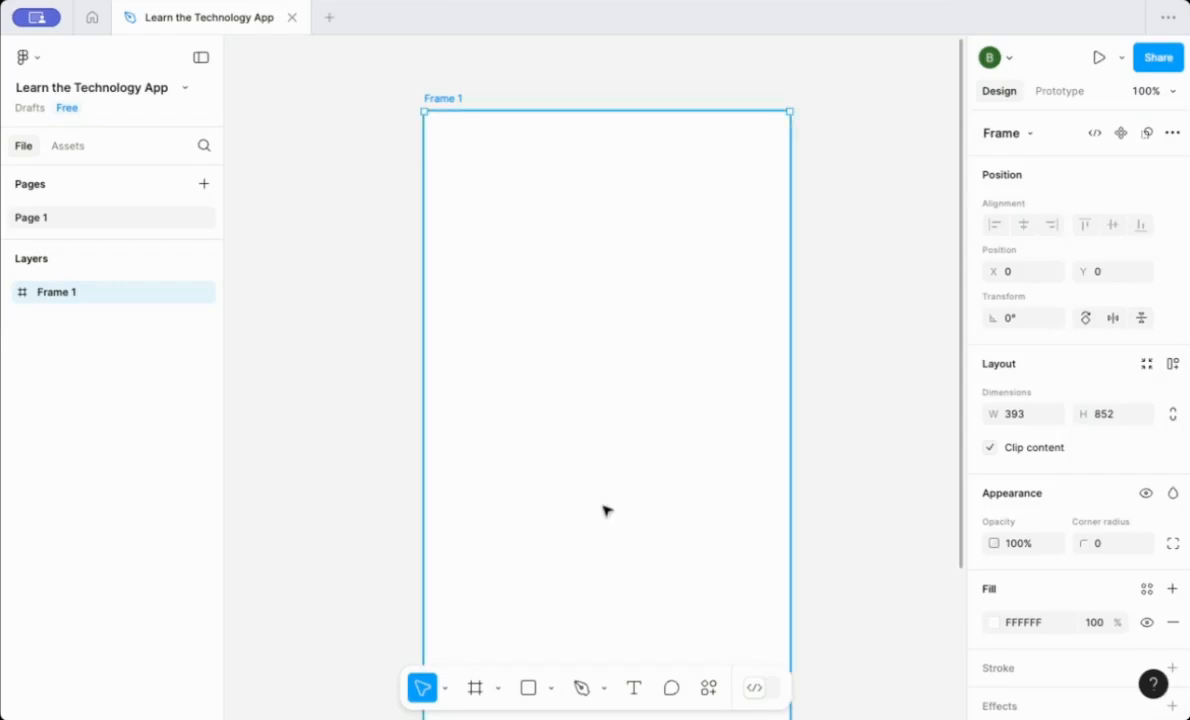
Draw a full-width header rectangle at the top of the frame and set its height to 60.
{"action": "left_click", "coordinate": [528, 692]}
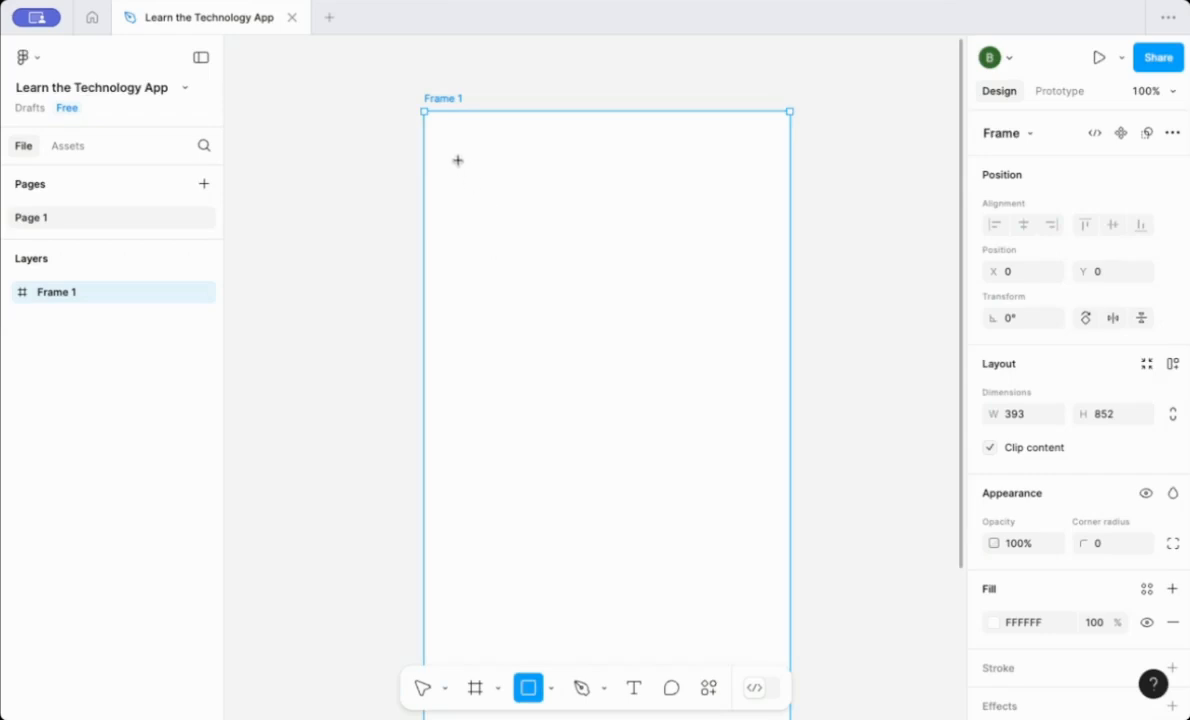
{"action": "left_click_drag", "start_coordinate": [425, 123], "coordinate": [790, 193]}
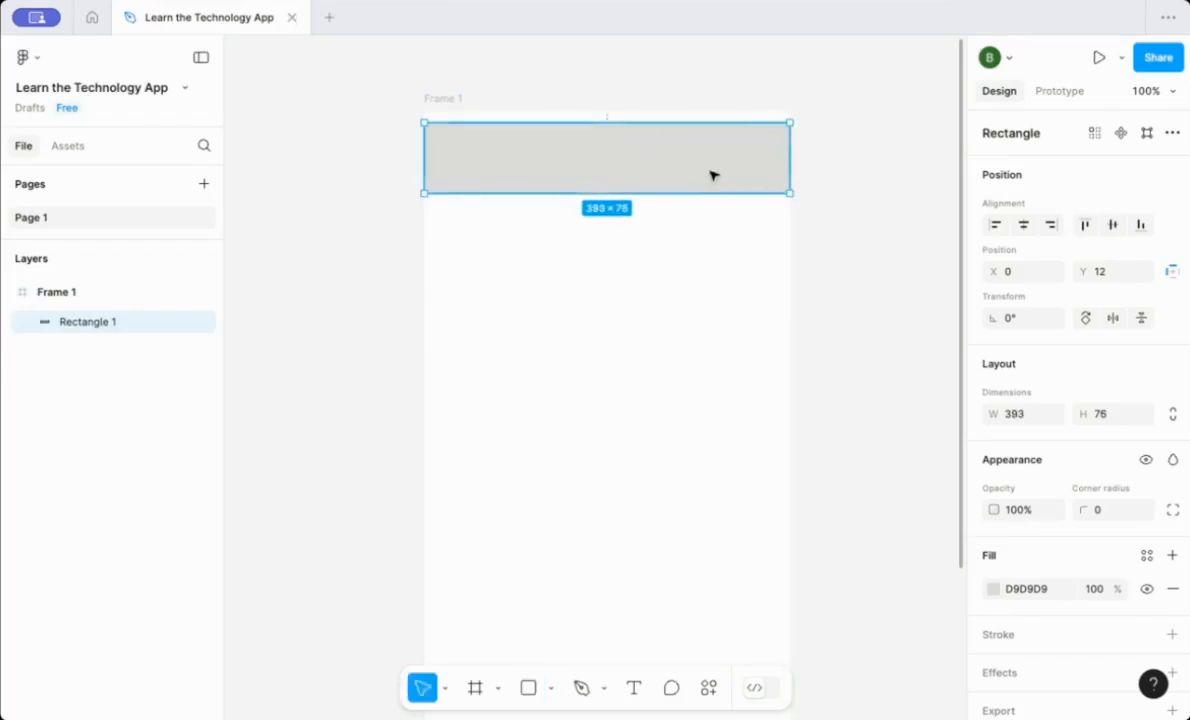
{"action": "left_click_drag", "start_coordinate": [712, 175], "coordinate": [712, 165]}
{"action": "mouse_move", "coordinate": [423, 182]}
{"action": "left_mouse_down"}
{"action": "mouse_move", "coordinate": [433, 183]}
{"action": "mouse_move", "coordinate": [422, 184]}
{"action": "left_mouse_up"}
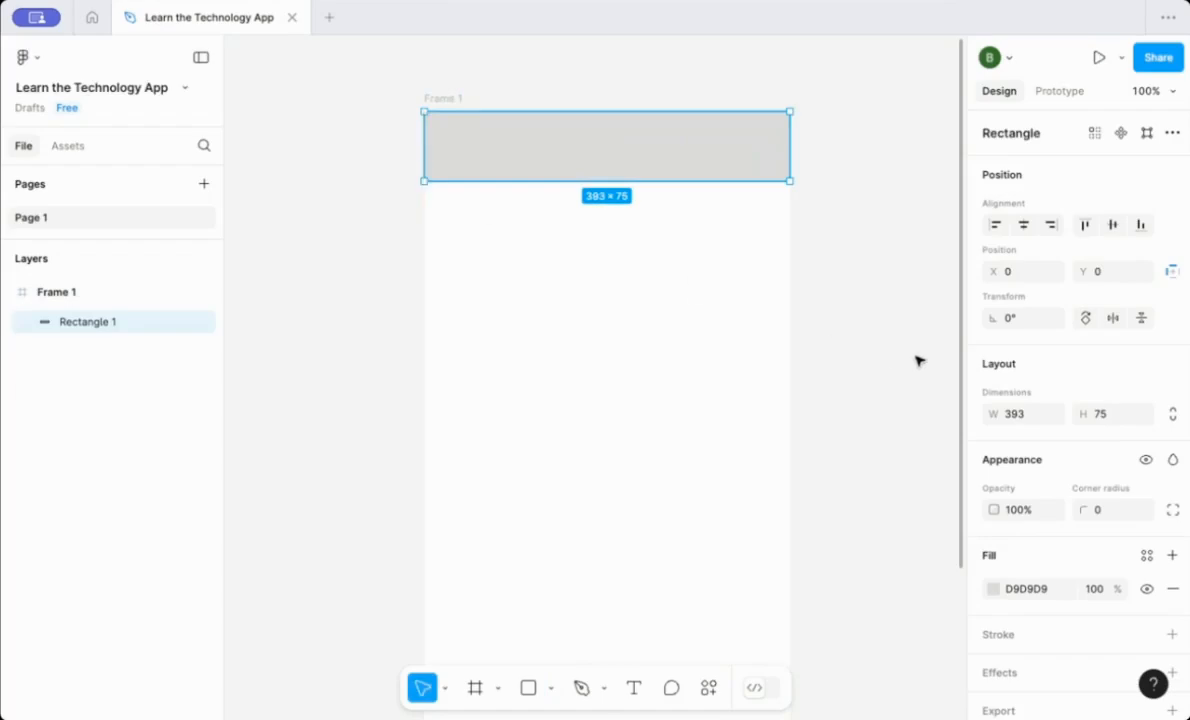
{"action": "left_click", "coordinate": [1106, 414]}
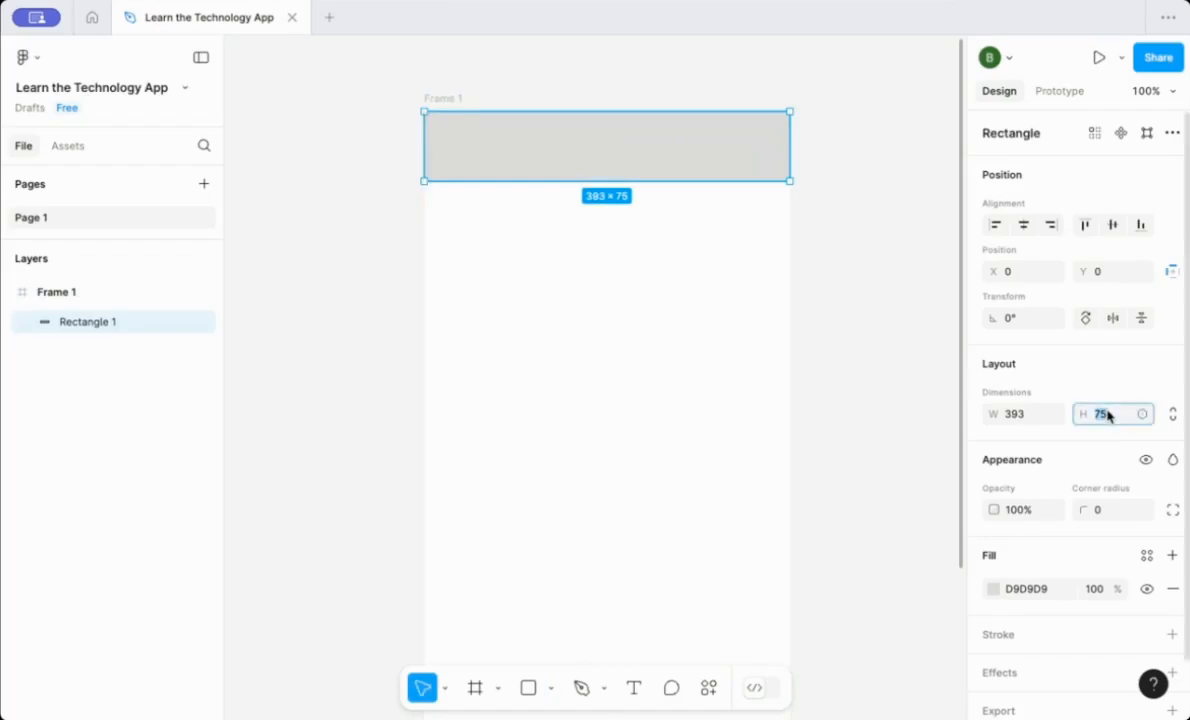
{"action": "type", "text": "60"}
{"action": "key", "text": "Return"}
{"action": "left_click", "coordinate": [897, 420]}
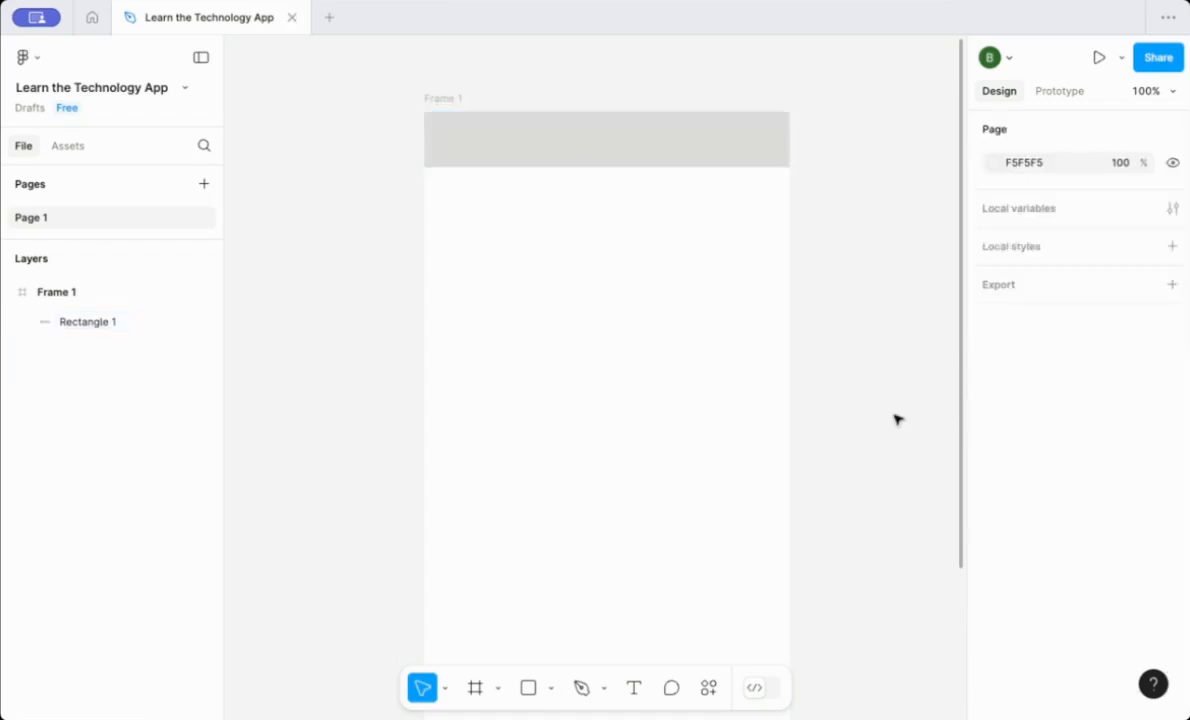
Add a title text in the header reading 'Learn the Technology with' followed by the presenter's name.
{"action": "left_click", "coordinate": [633, 687]}
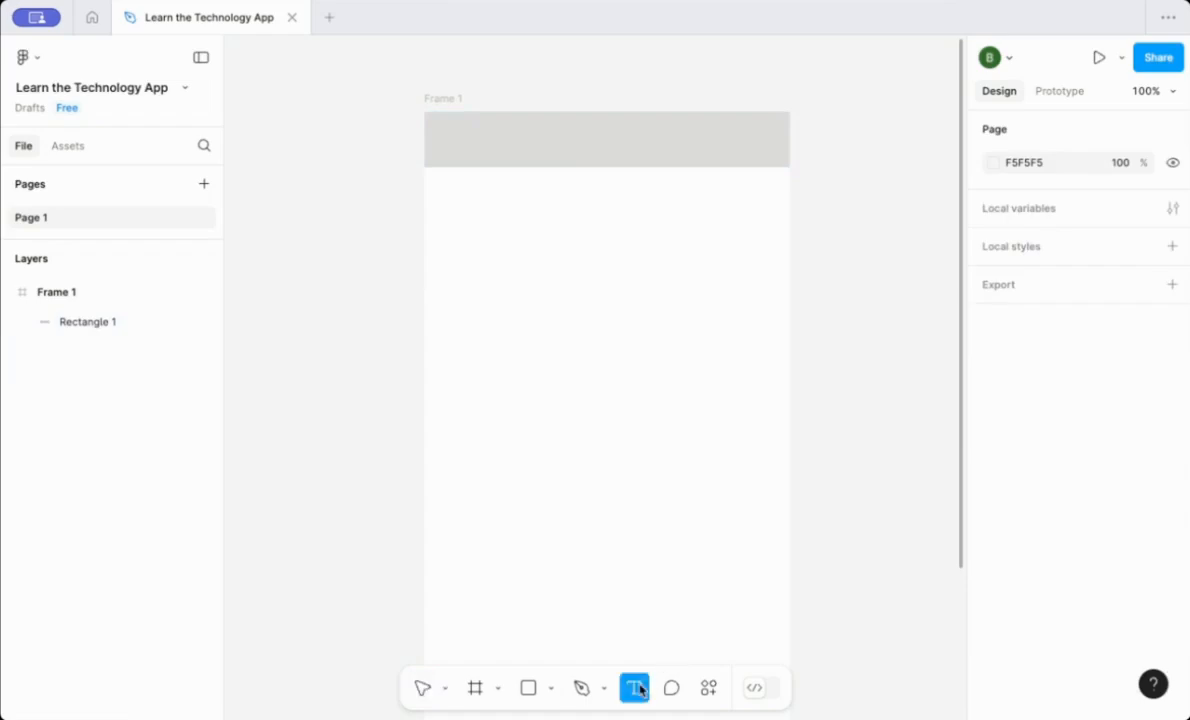
{"action": "left_click", "coordinate": [514, 127]}
{"action": "type", "text": "Le"}
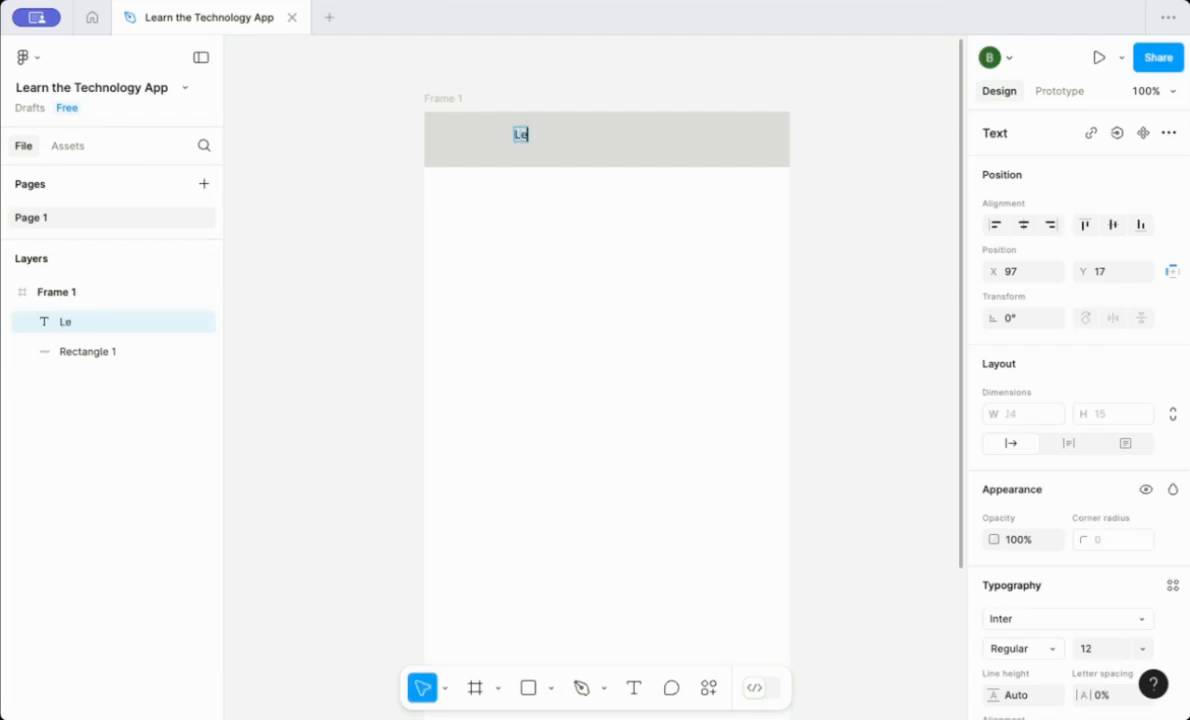
{"action": "type", "text": "arn the Technology"}
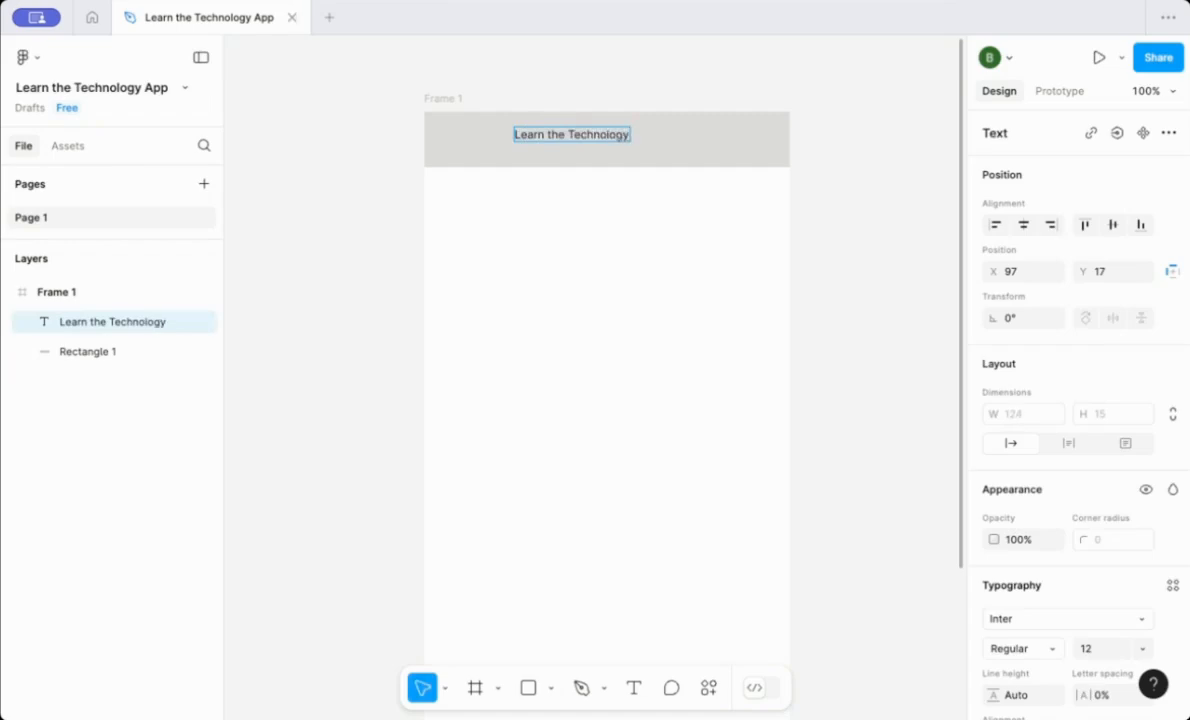
{"action": "type", "text": " with"}
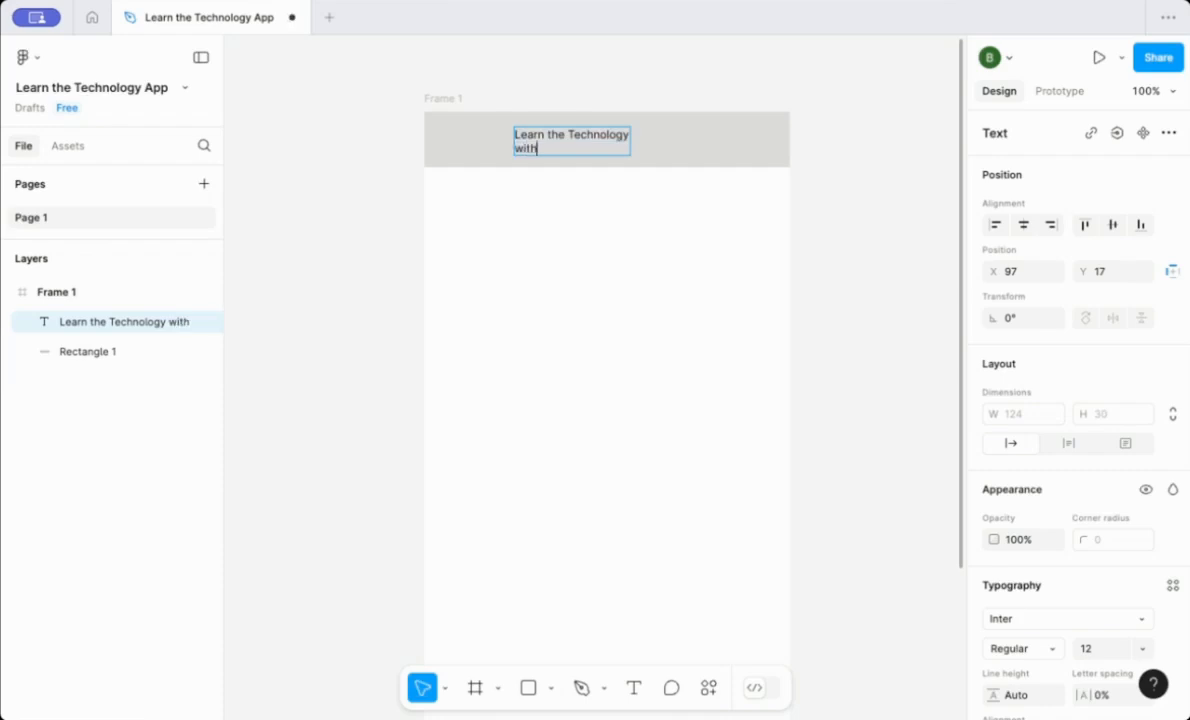
{"action": "type", "text": " Brandon Krakowsky"}
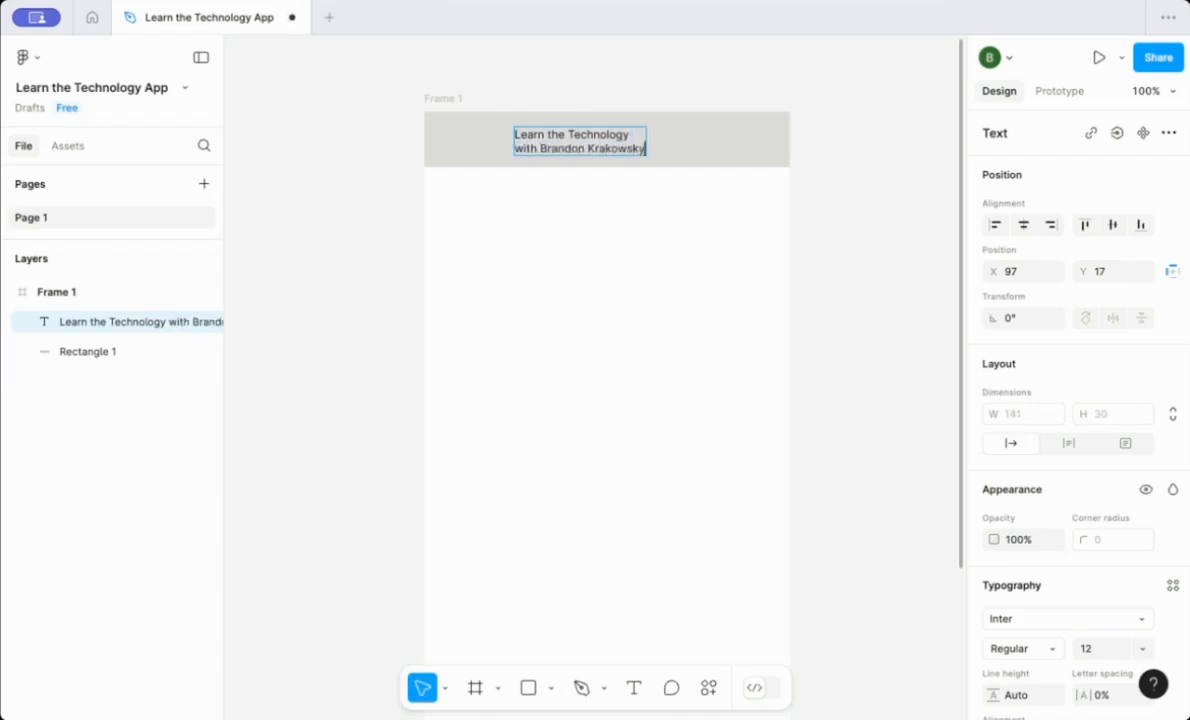
Center the title horizontally in the frame and center-align its text.
{"action": "key", "text": "ctrl+a"}
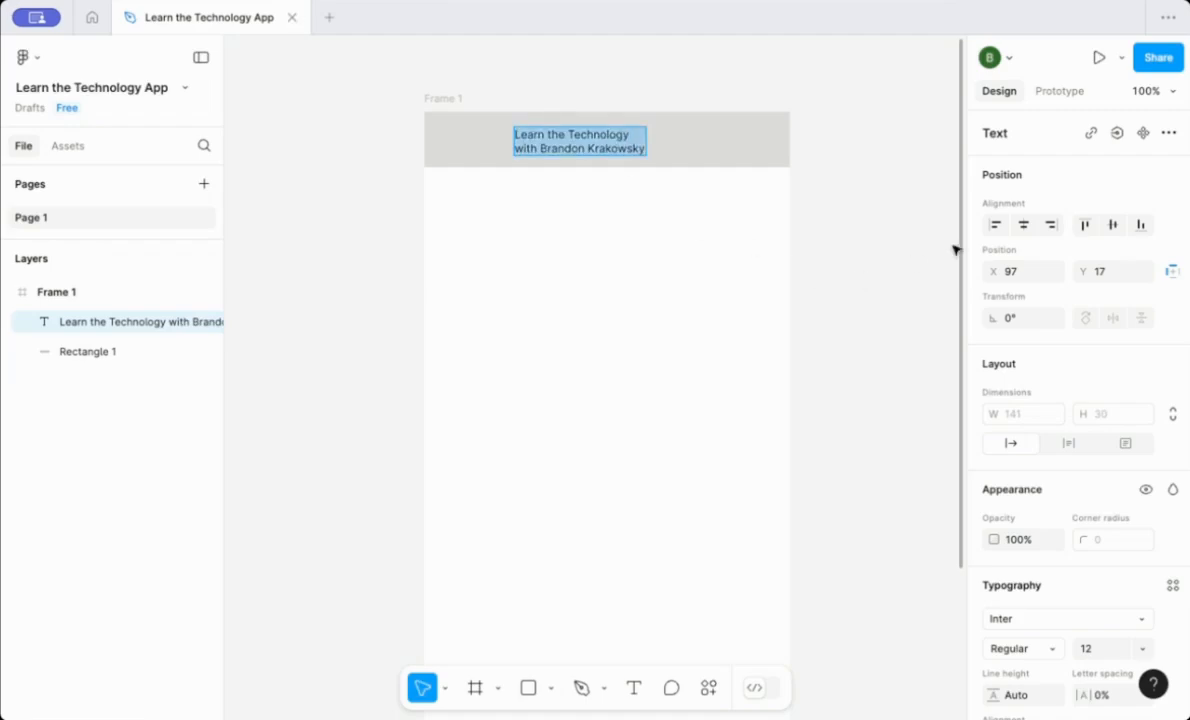
{"action": "left_click", "coordinate": [1023, 226]}
{"action": "left_click_drag", "start_coordinate": [1187, 337], "coordinate": [1186, 490]}
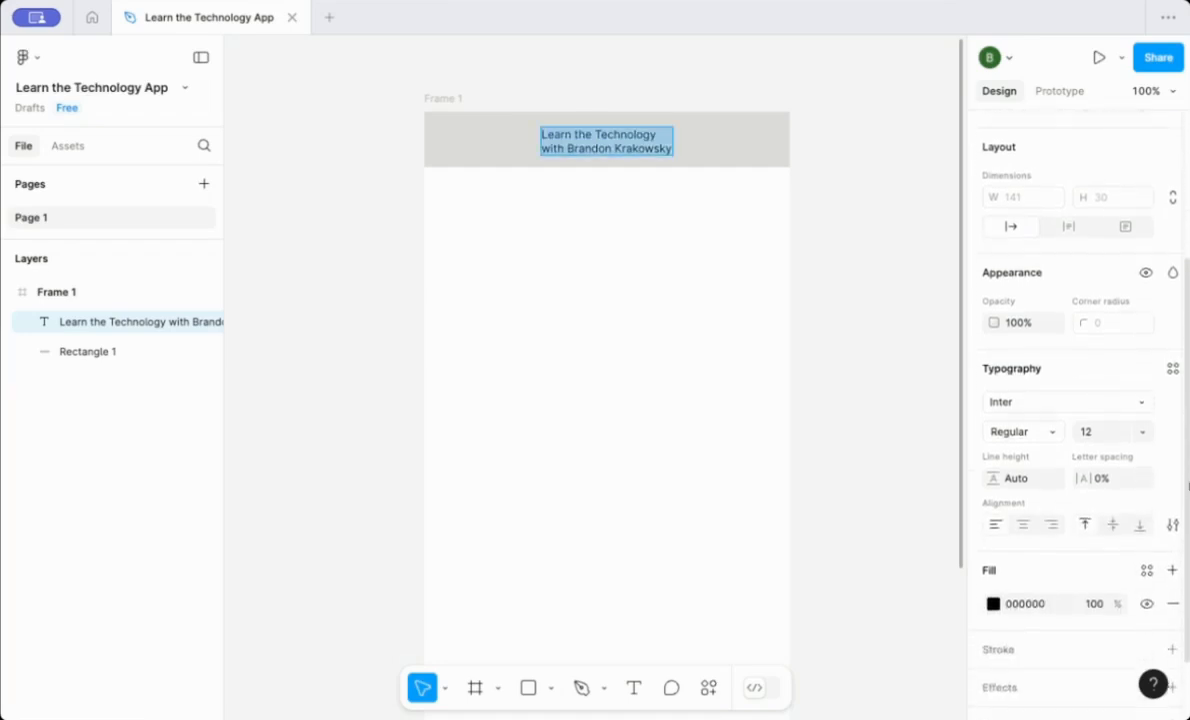
{"action": "left_click", "coordinate": [1024, 527]}
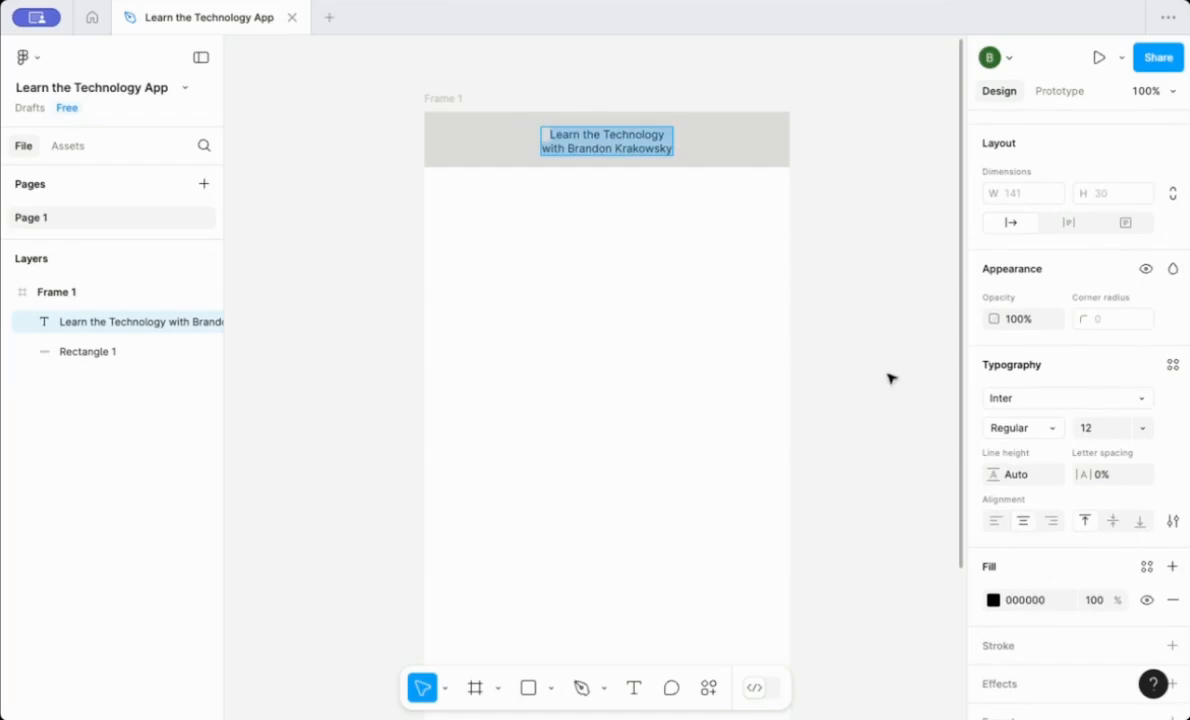
Set the title's font size to 14 and its weight to Bold.
{"action": "left_click", "coordinate": [1143, 428]}
{"action": "left_click", "coordinate": [1127, 474]}
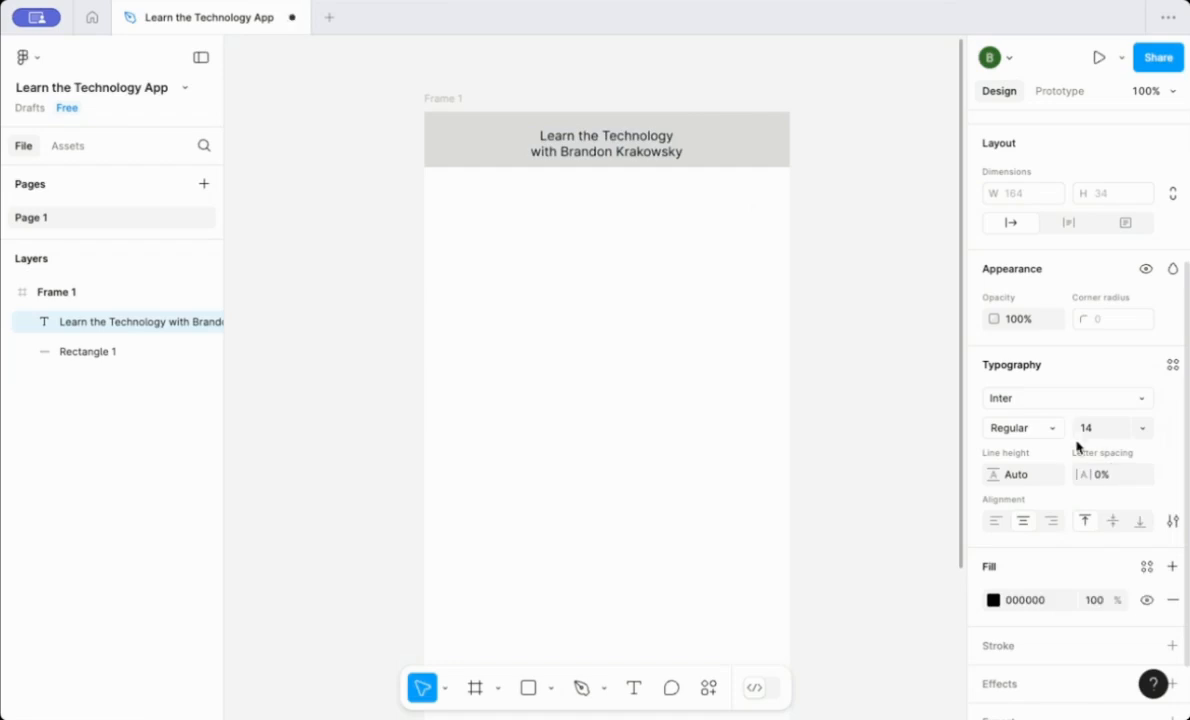
{"action": "left_click", "coordinate": [1052, 427]}
{"action": "left_click", "coordinate": [1041, 495]}
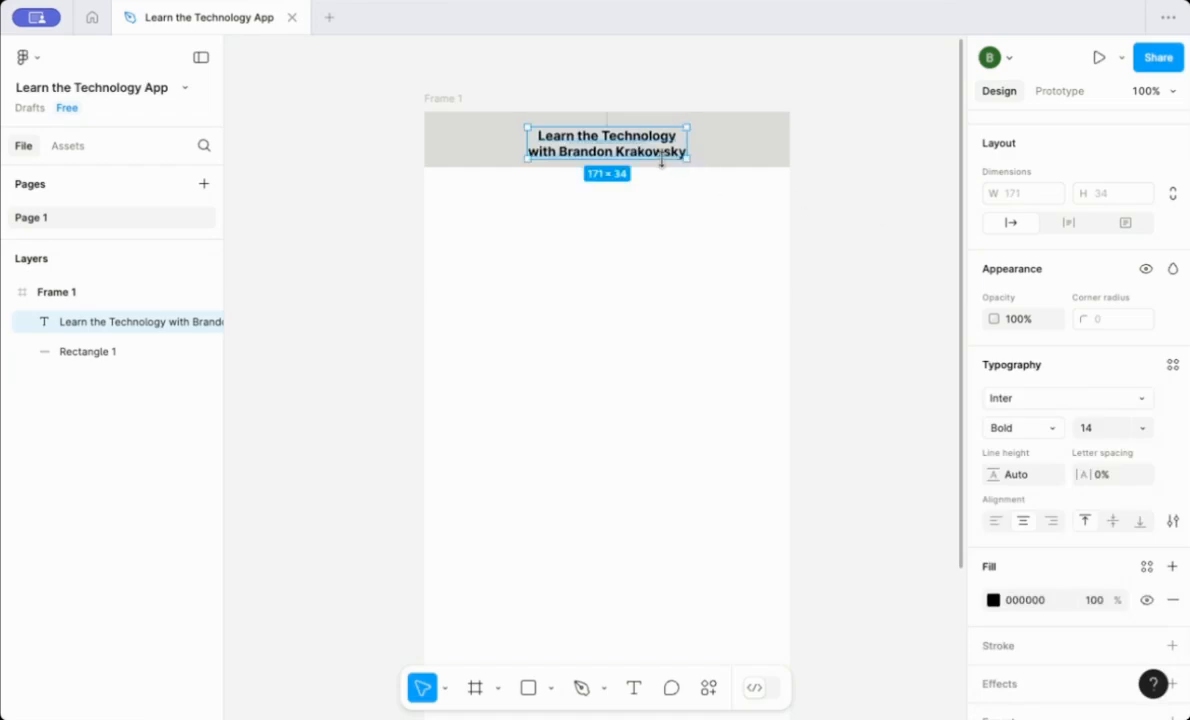
Nudge the title upward so it sits vertically centered in the header.
{"action": "left_click_drag", "start_coordinate": [659, 164], "coordinate": [661, 160]}
{"action": "key", "text": "Up"}
{"action": "key", "text": "Up"}
{"action": "key", "text": "Up"}
{"action": "key", "text": "Up"}
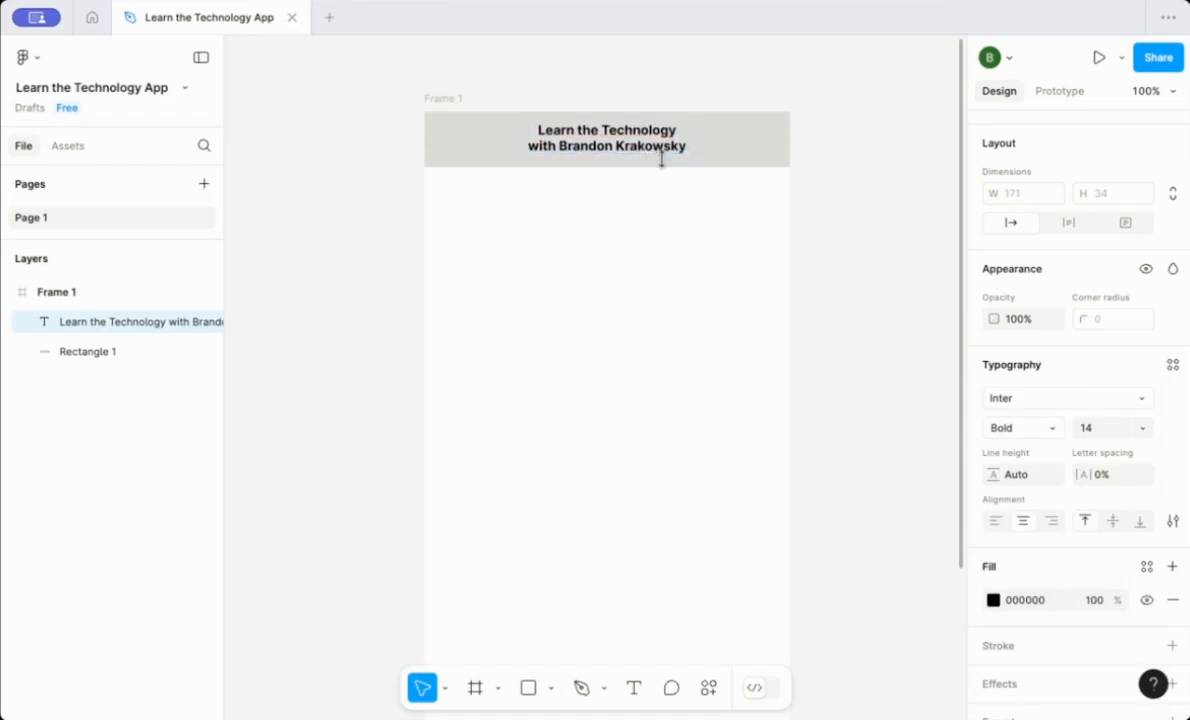
{"action": "key", "text": "Down"}
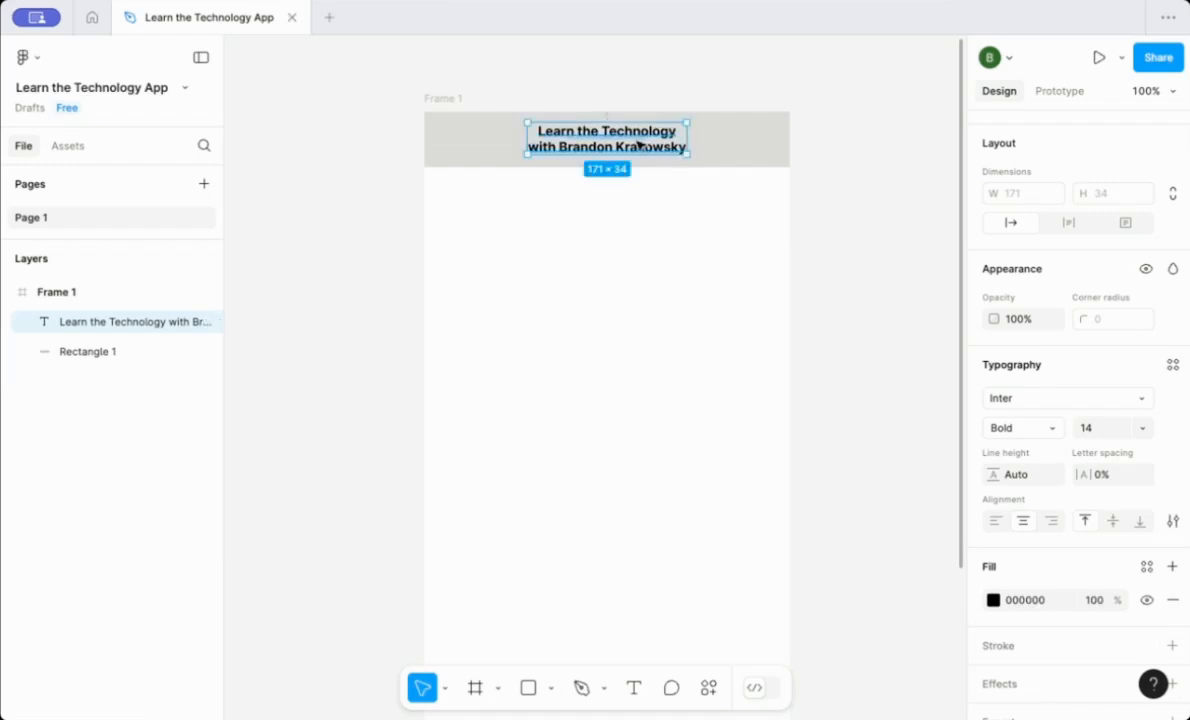
{"action": "left_click", "coordinate": [860, 489]}
Draw a rectangle about 370 × 136 below the header and center it horizontally in the frame.
{"action": "left_click", "coordinate": [529, 691]}
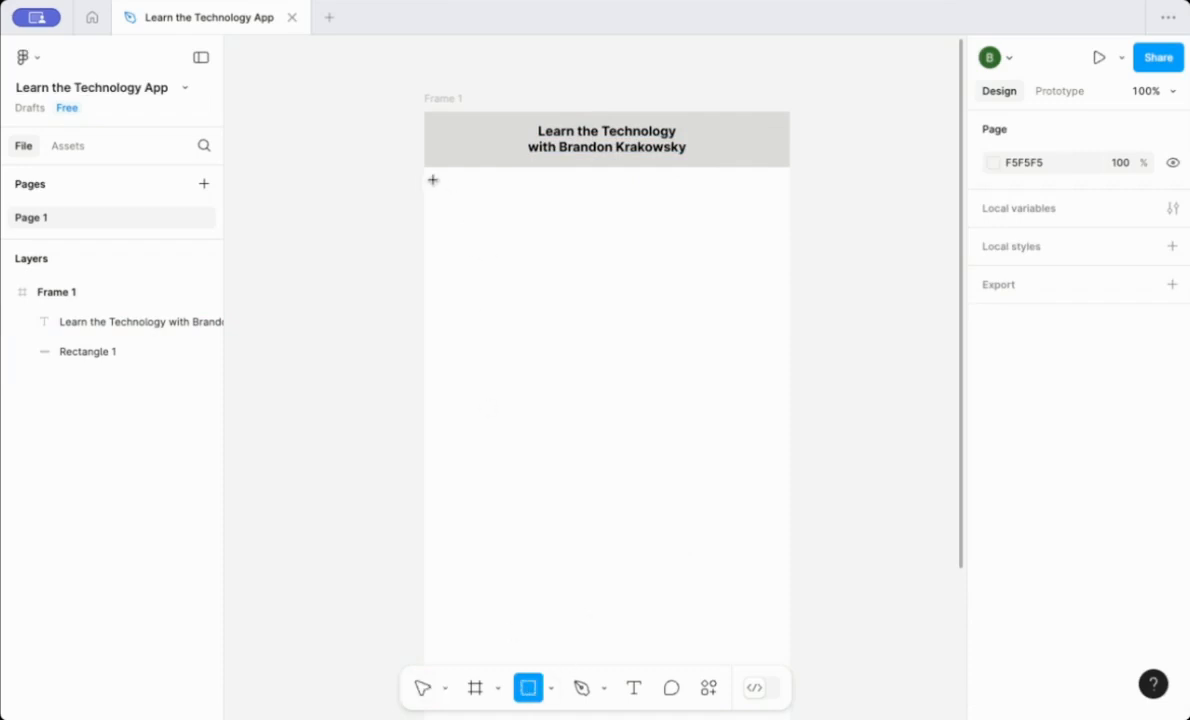
{"action": "mouse_move", "coordinate": [433, 180]}
{"action": "left_mouse_down"}
{"action": "mouse_move", "coordinate": [542, 268]}
{"action": "mouse_move", "coordinate": [669, 321]}
{"action": "mouse_move", "coordinate": [777, 307]}
{"action": "left_mouse_up"}
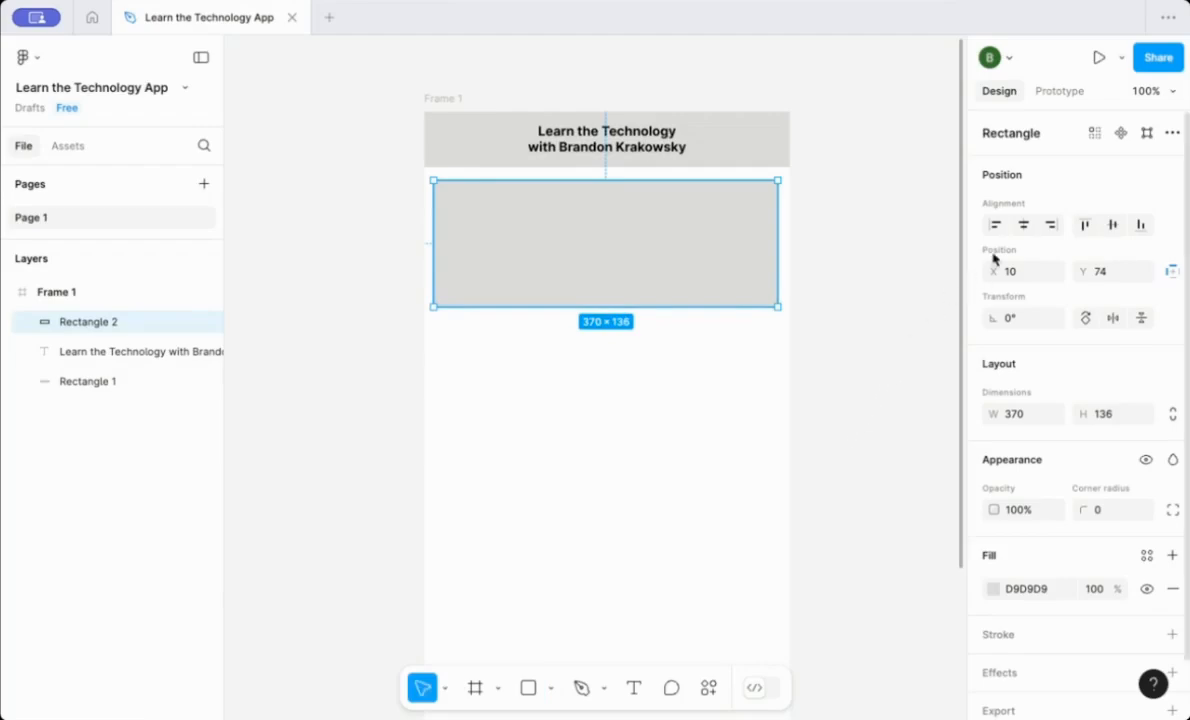
{"action": "left_click", "coordinate": [1023, 224]}
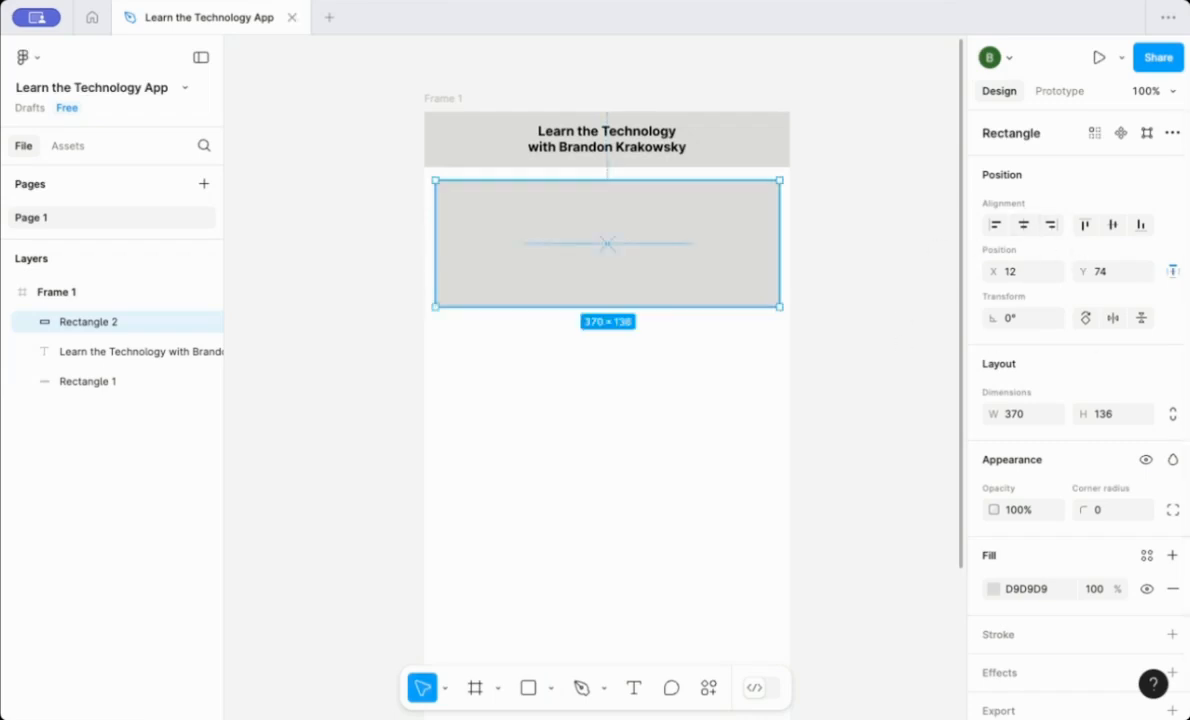
{"action": "scroll", "coordinate": [1186, 480], "scroll_direction": "down", "scroll_amount": 1}
{"action": "scroll", "coordinate": [1186, 505], "scroll_direction": "up", "scroll_amount": 1}
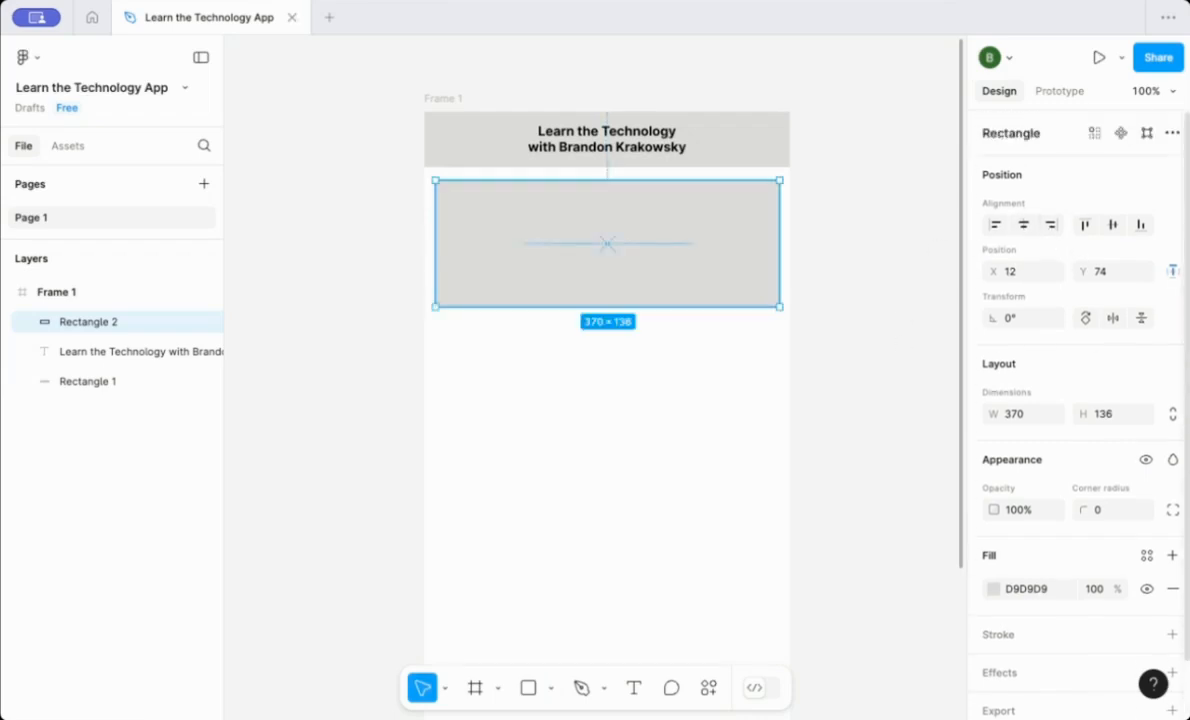
{"action": "left_click", "coordinate": [831, 286]}
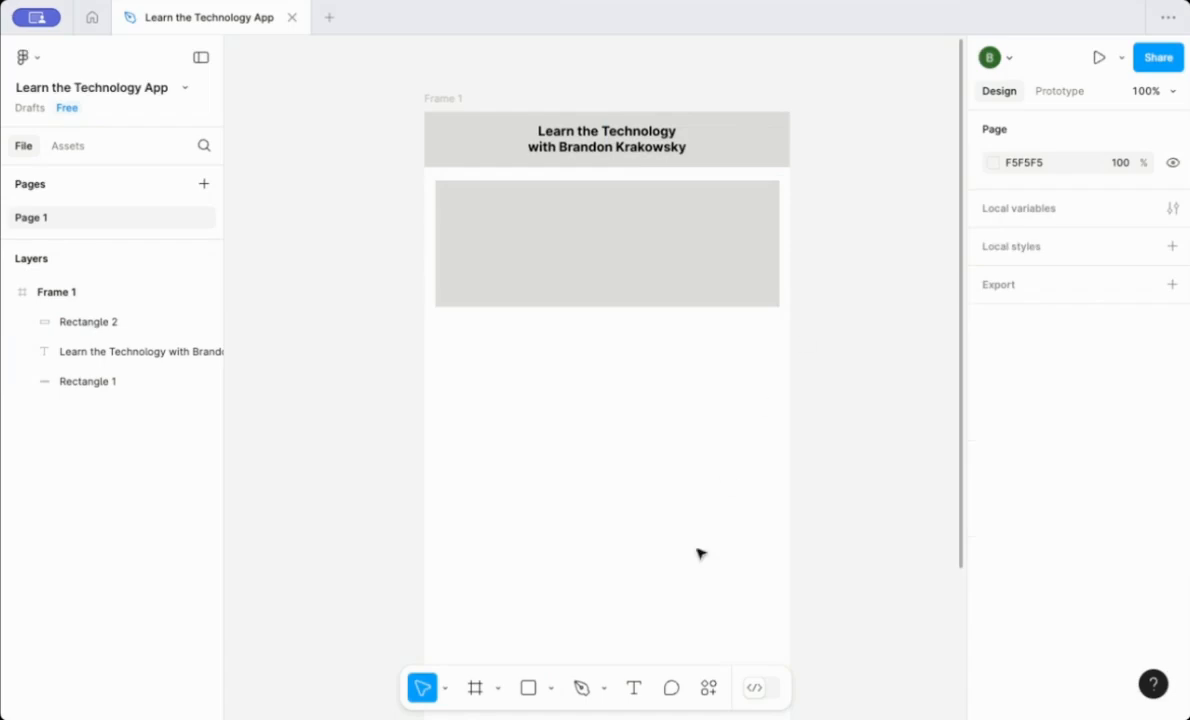
Create a text box inside the card rectangle and paste the podcast description paragraph into it.
{"action": "left_click", "coordinate": [634, 690]}
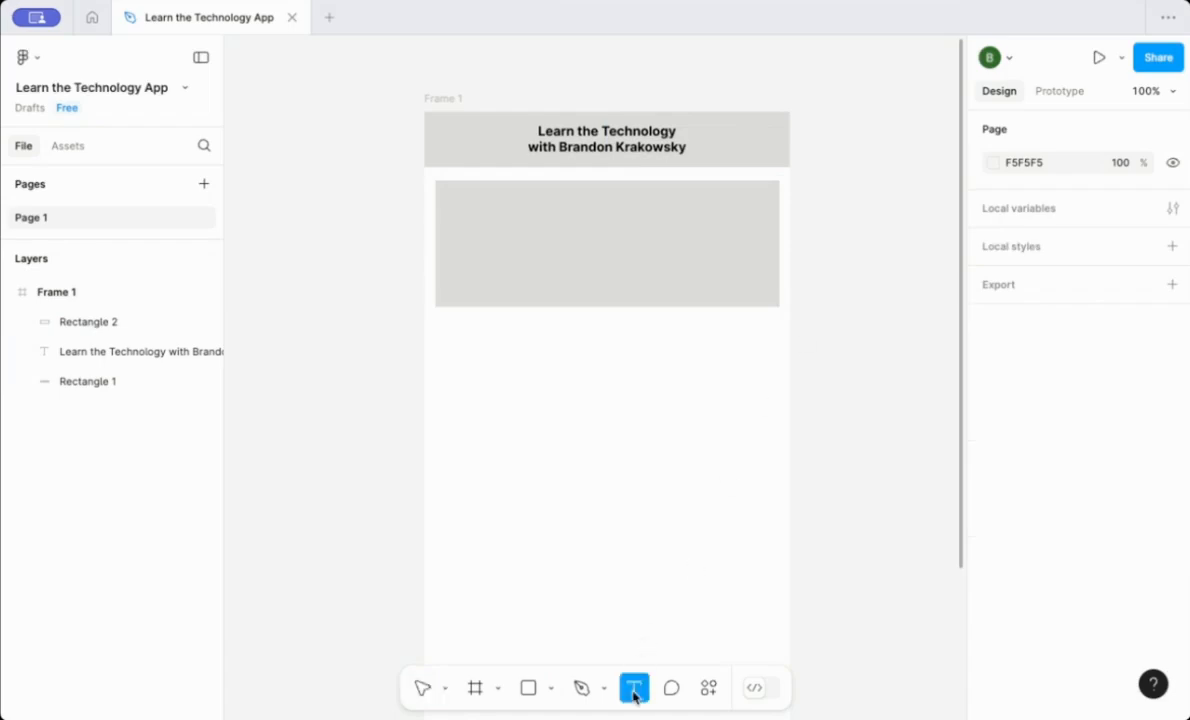
{"action": "left_click", "coordinate": [448, 193]}
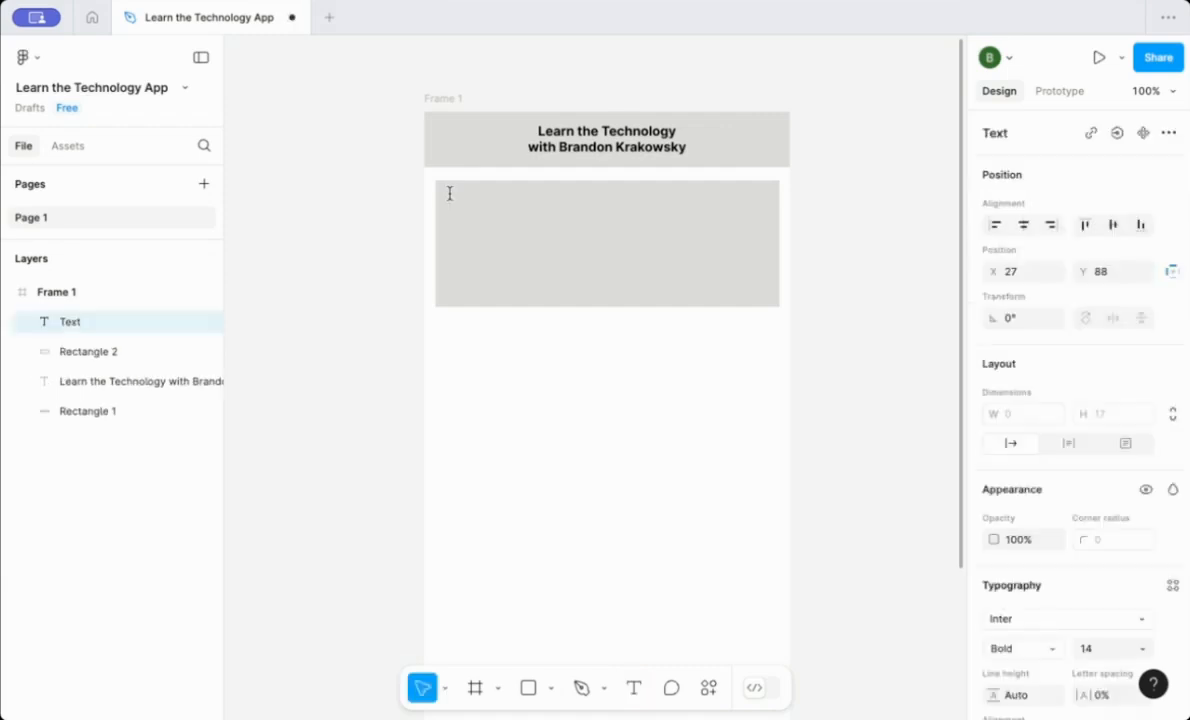
{"action": "key", "text": "ctrl+v"}
{"action": "key", "text": "ctrl+a"}
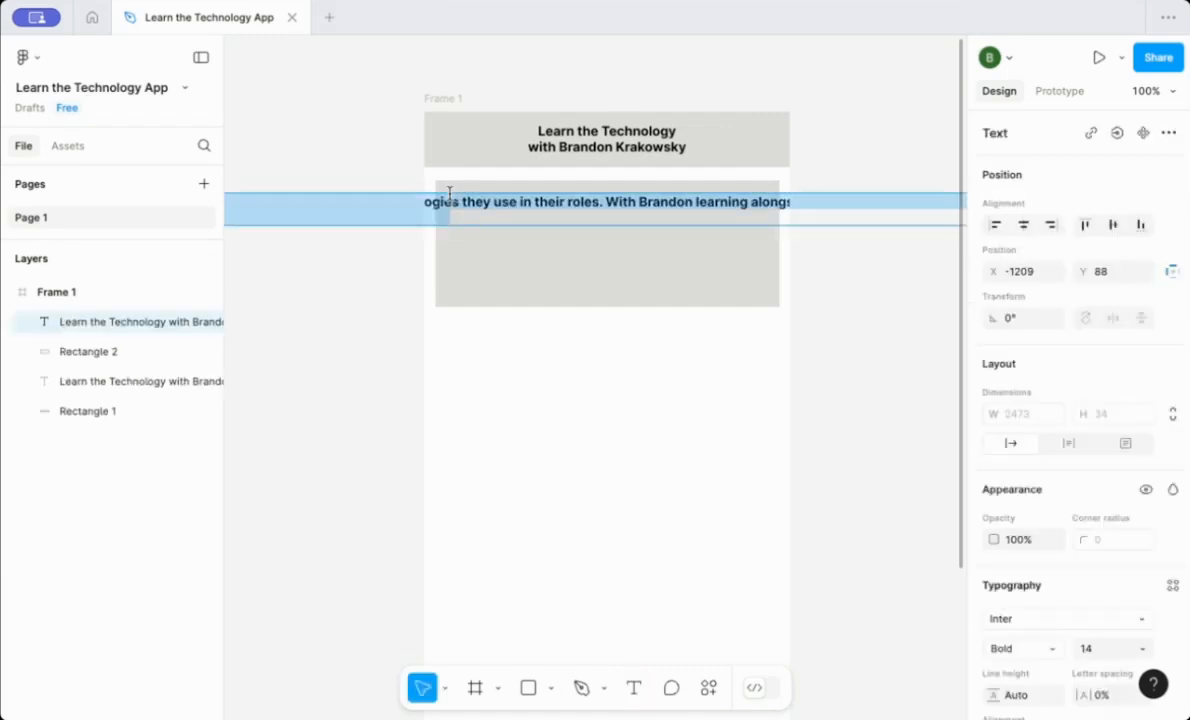
Switch the paragraph to a fixed width of 340 and center it horizontally in the frame.
{"action": "left_click", "coordinate": [1123, 443]}
{"action": "left_click", "coordinate": [1030, 418]}
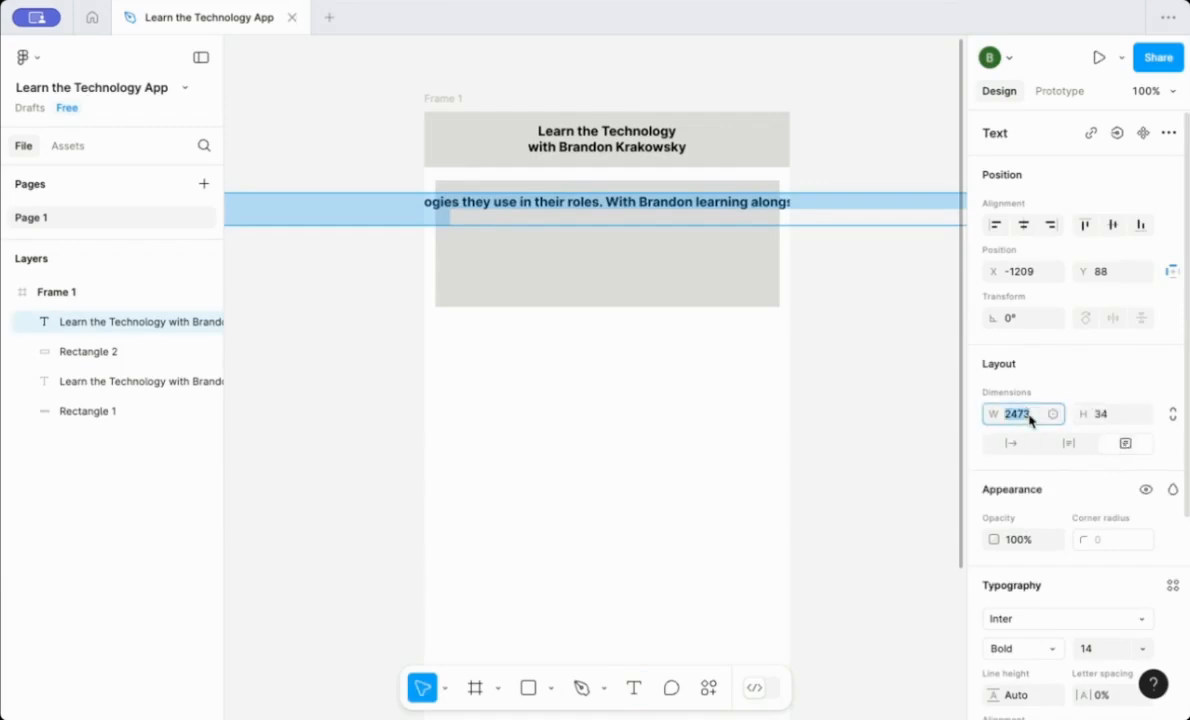
{"action": "type", "text": "340"}
{"action": "key", "text": "Return"}
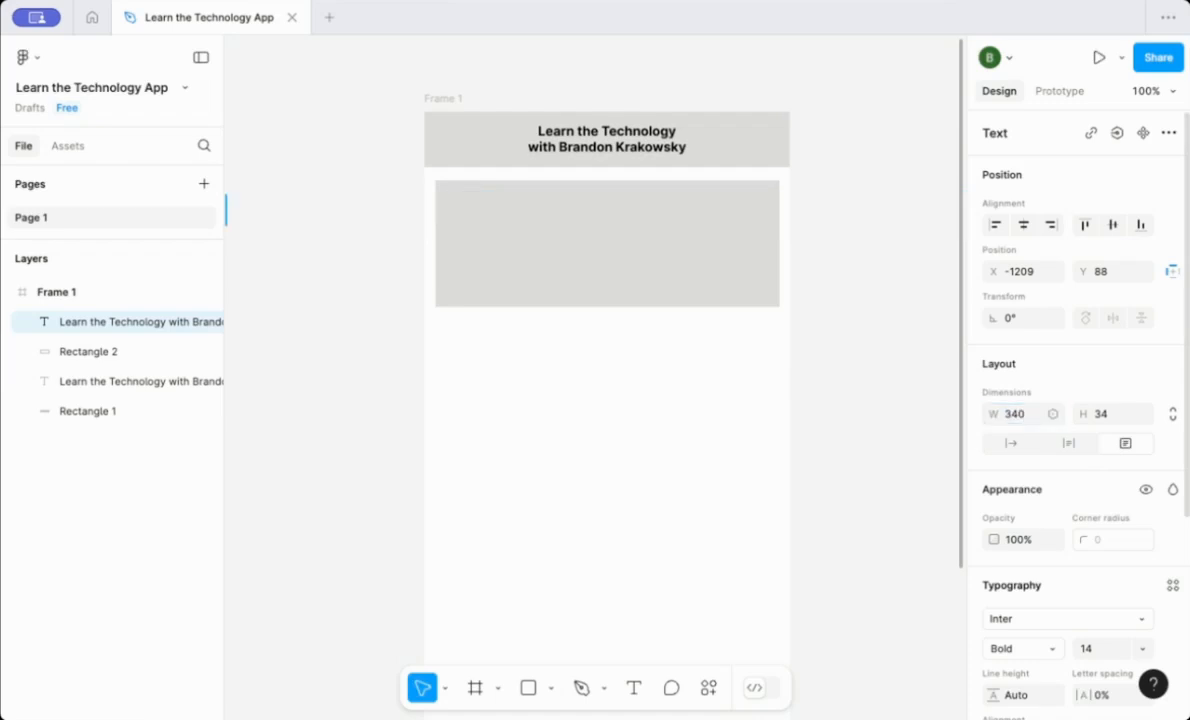
{"action": "left_click", "coordinate": [1023, 226]}
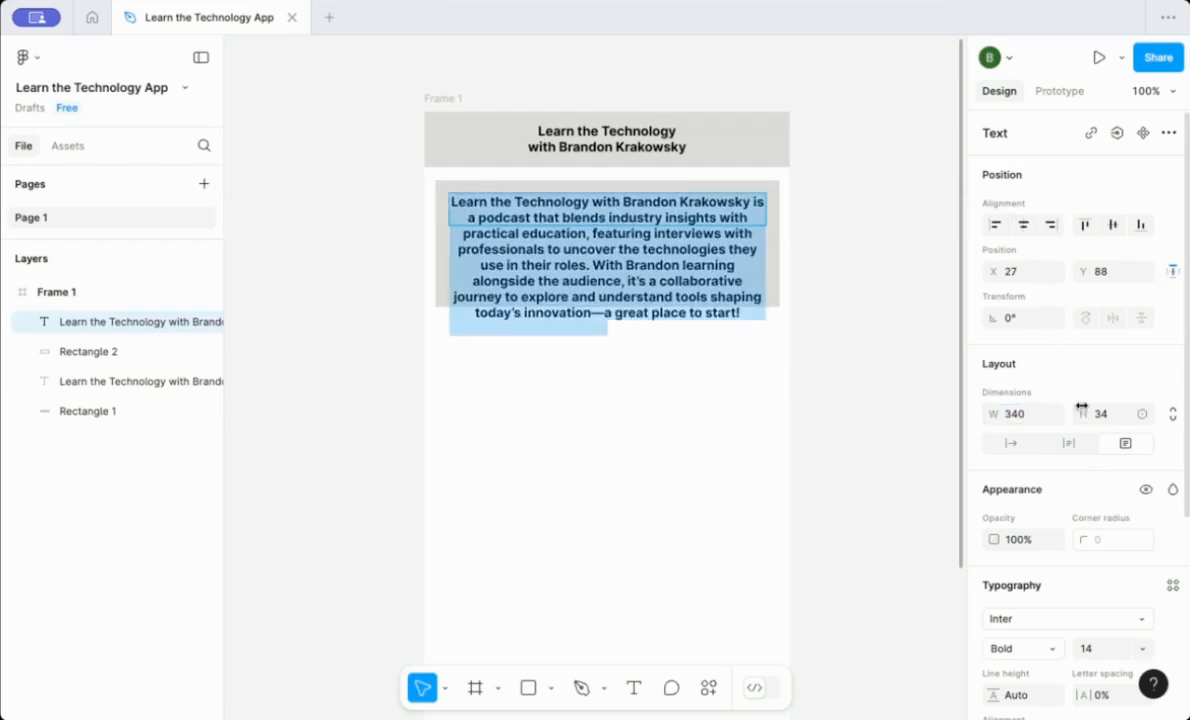
Set the paragraph's font weight to Regular and its size to 12.
{"action": "scroll", "coordinate": [1172, 480], "scroll_direction": "down", "scroll_amount": 5}
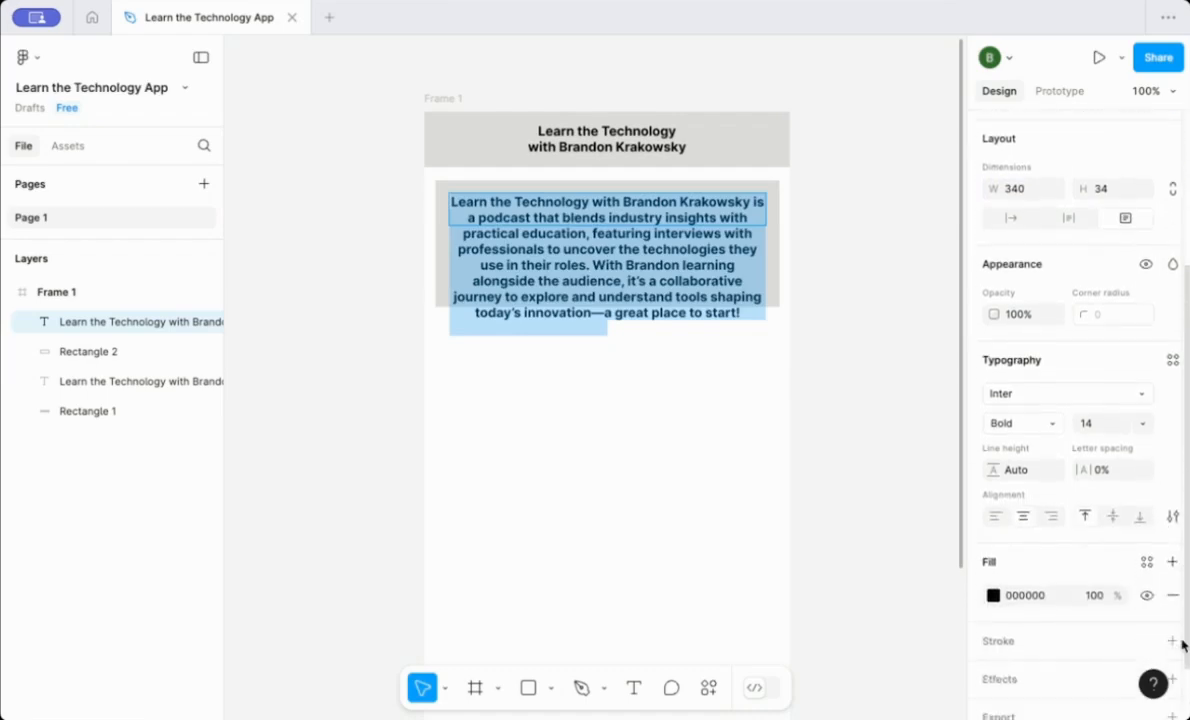
{"action": "left_click", "coordinate": [1050, 424]}
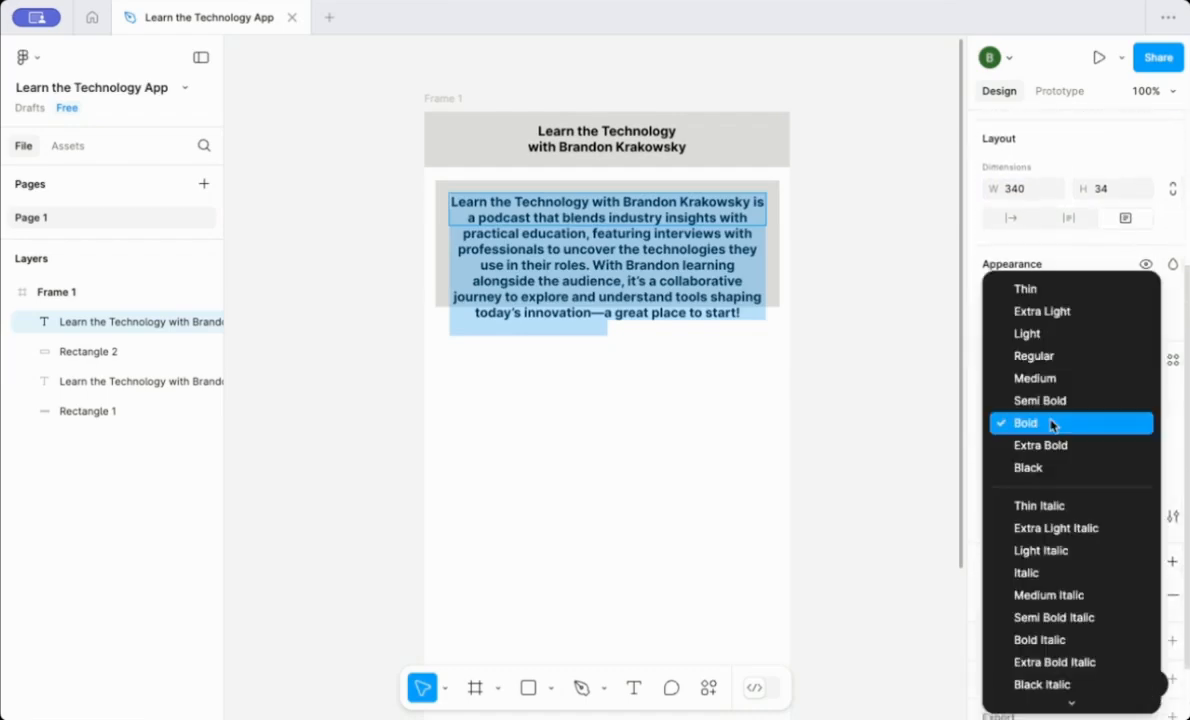
{"action": "left_click", "coordinate": [1050, 358]}
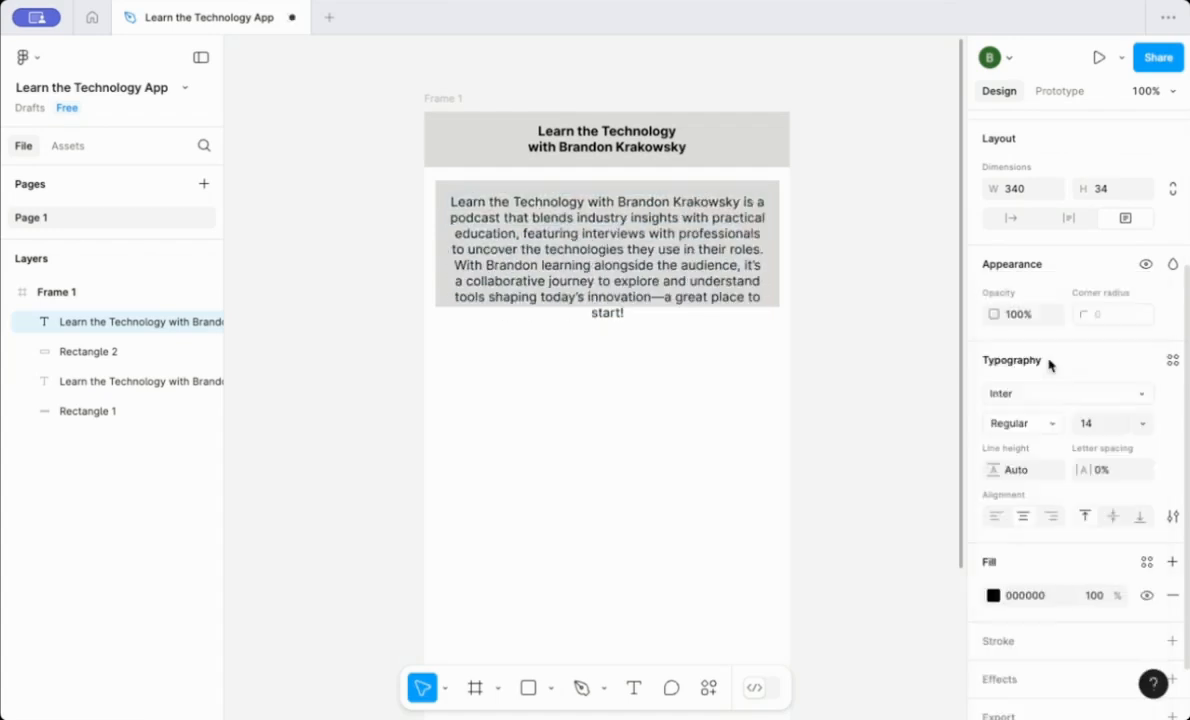
{"action": "left_click", "coordinate": [1128, 424]}
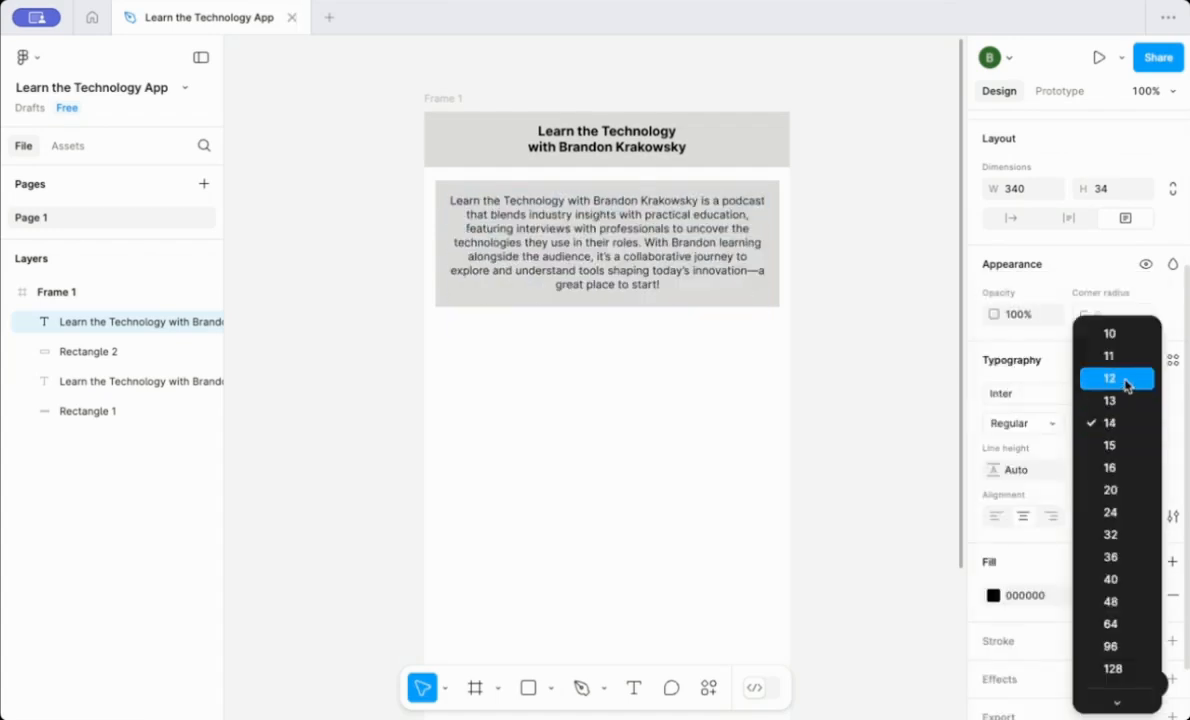
{"action": "left_click", "coordinate": [1126, 379]}
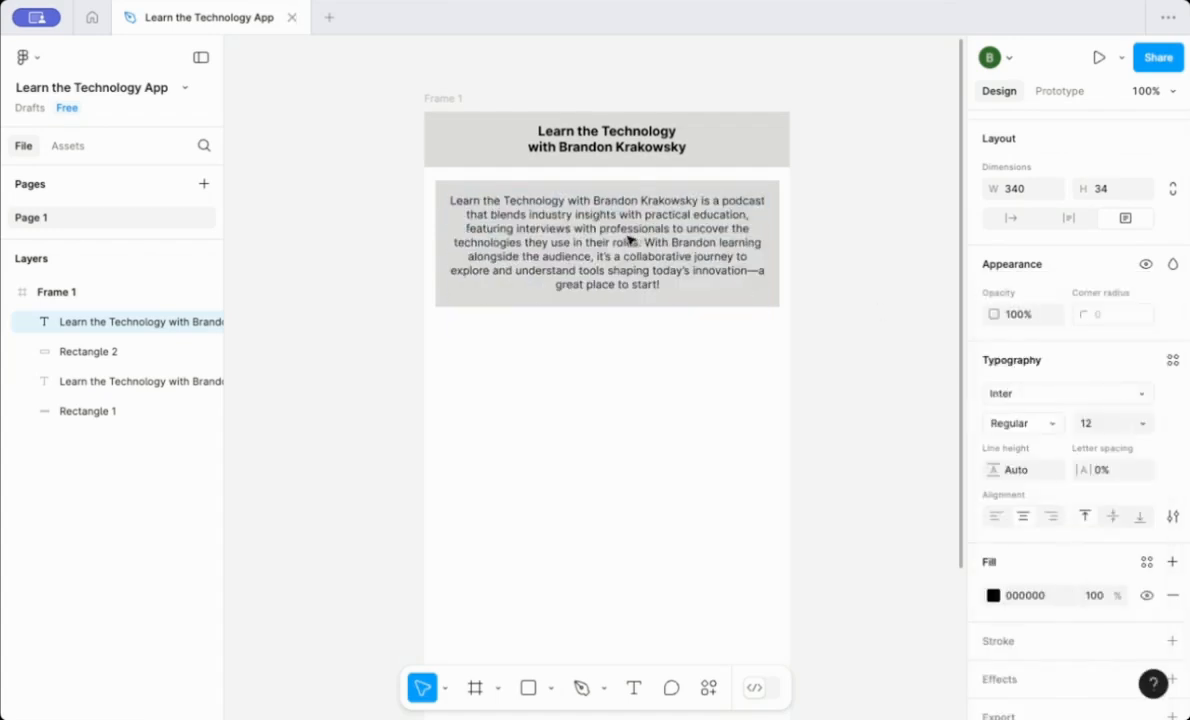
Group the card rectangle together with the paragraph text.
{"action": "left_click", "coordinate": [829, 285]}
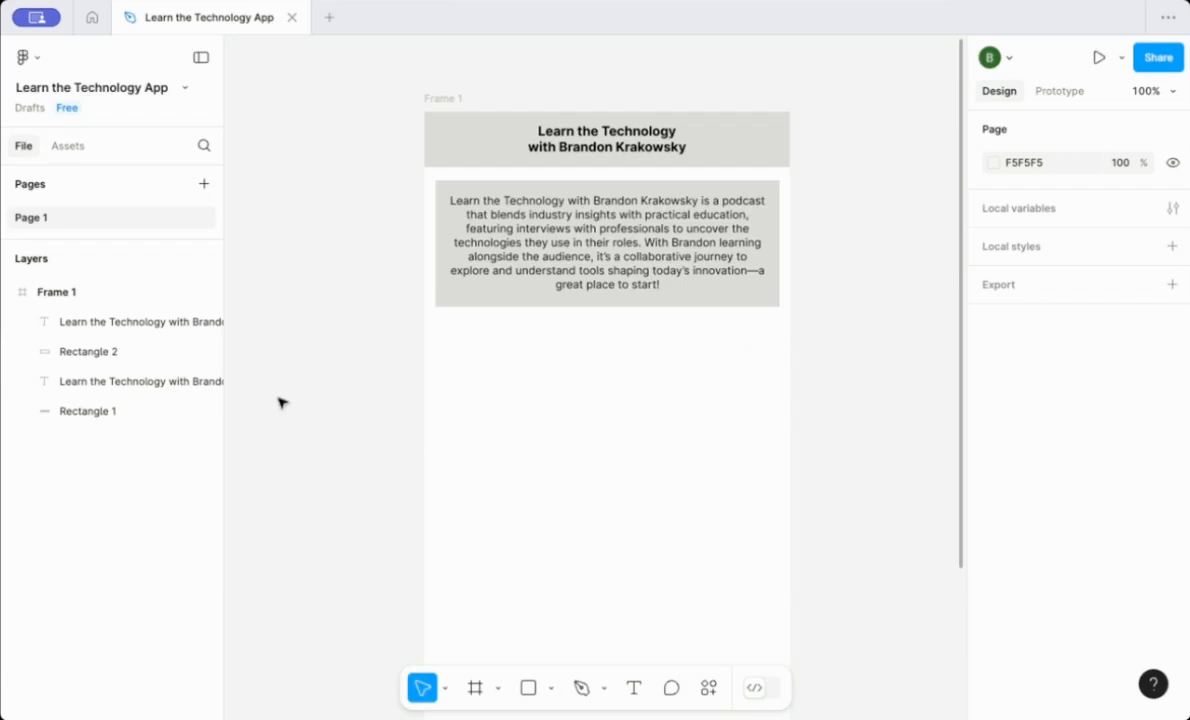
{"action": "left_click", "coordinate": [112, 414]}
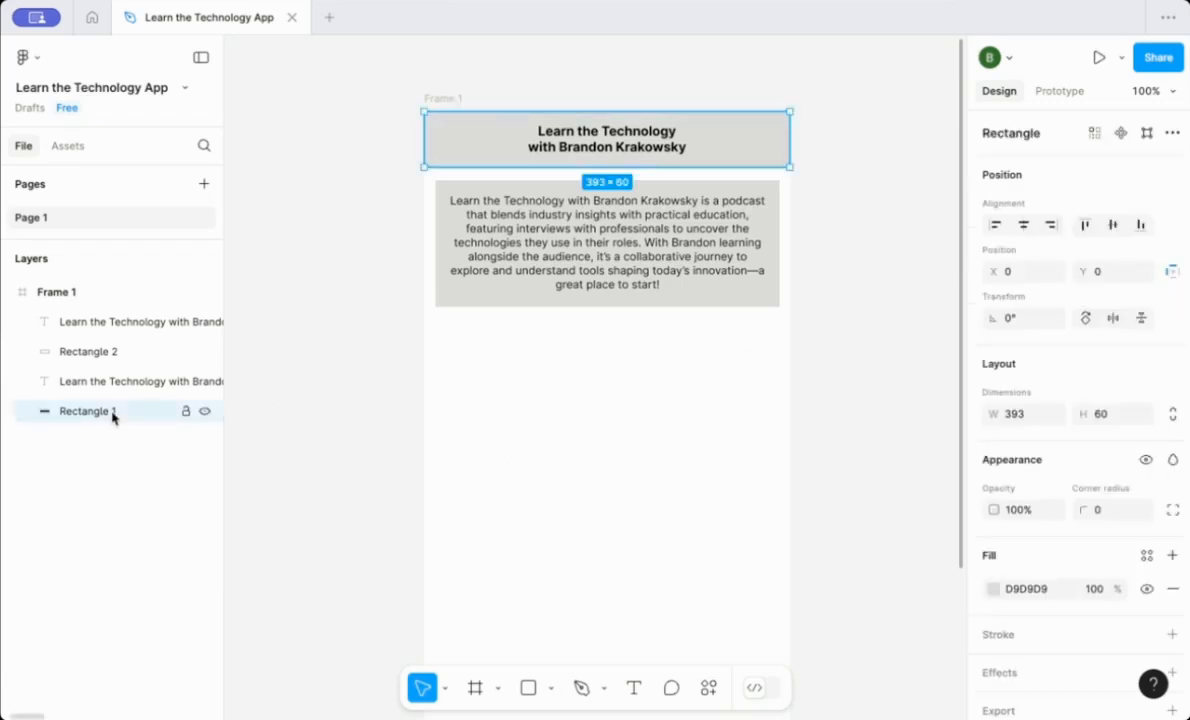
{"action": "left_click", "coordinate": [99, 353]}
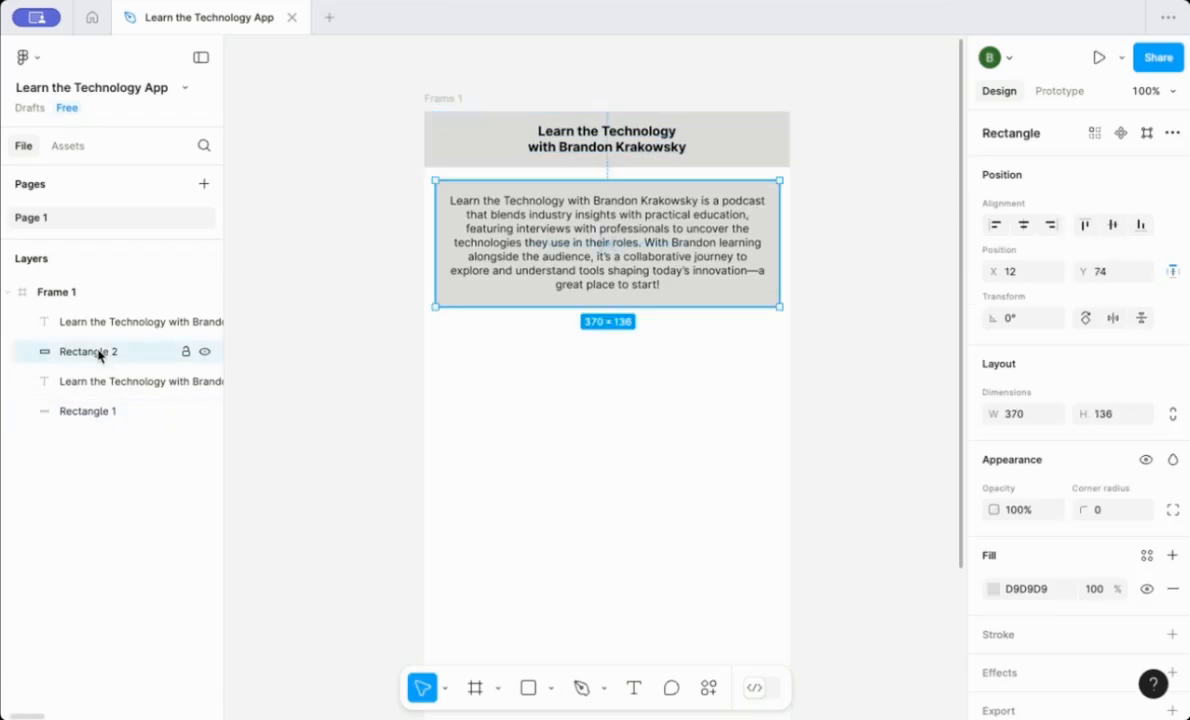
{"action": "left_click", "coordinate": [101, 326], "text": "shift"}
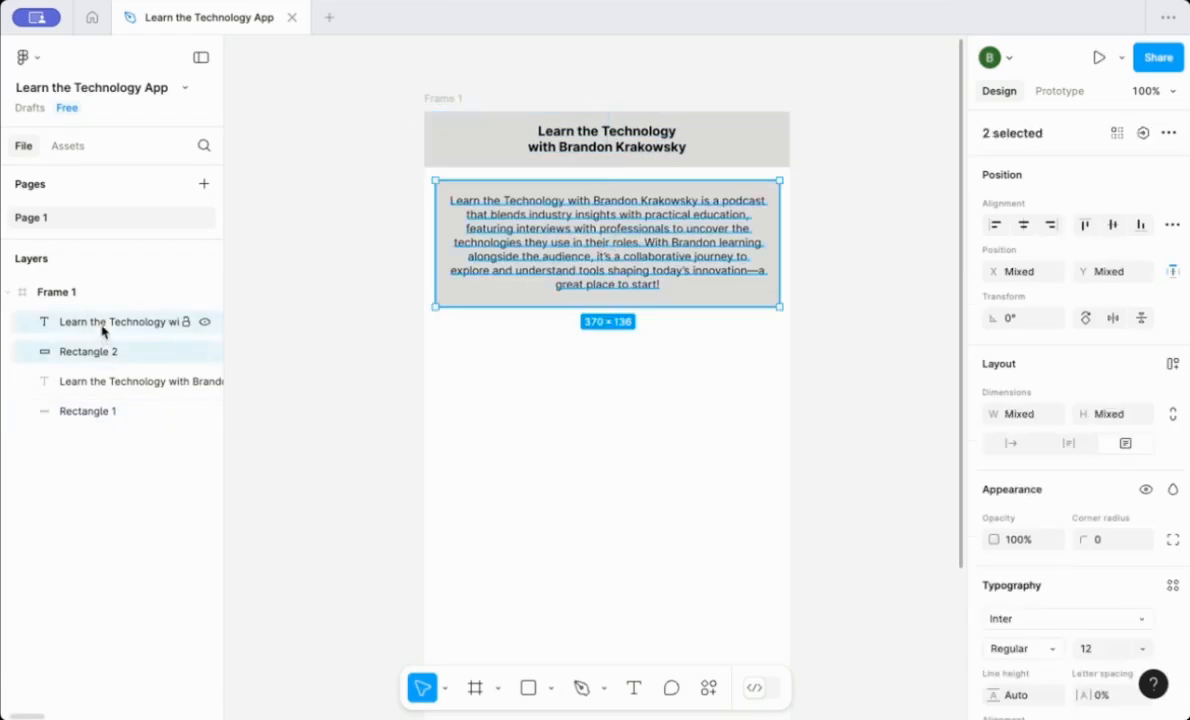
{"action": "right_click", "coordinate": [103, 331]}
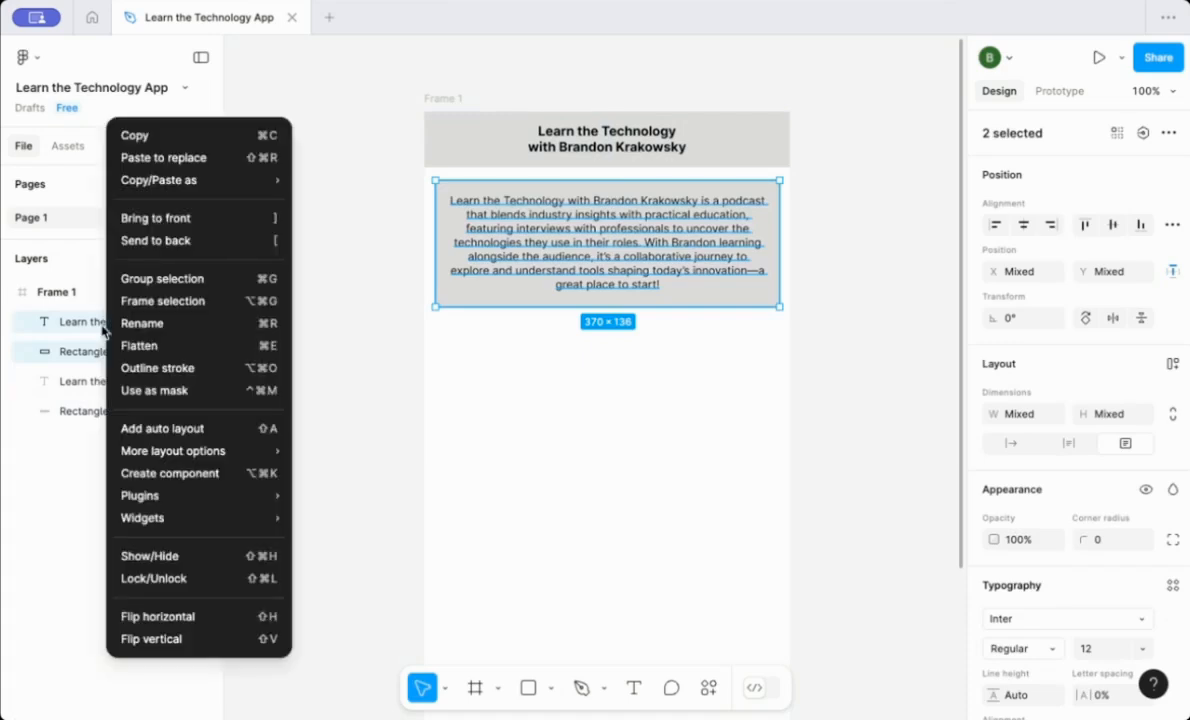
{"action": "left_click", "coordinate": [152, 276]}
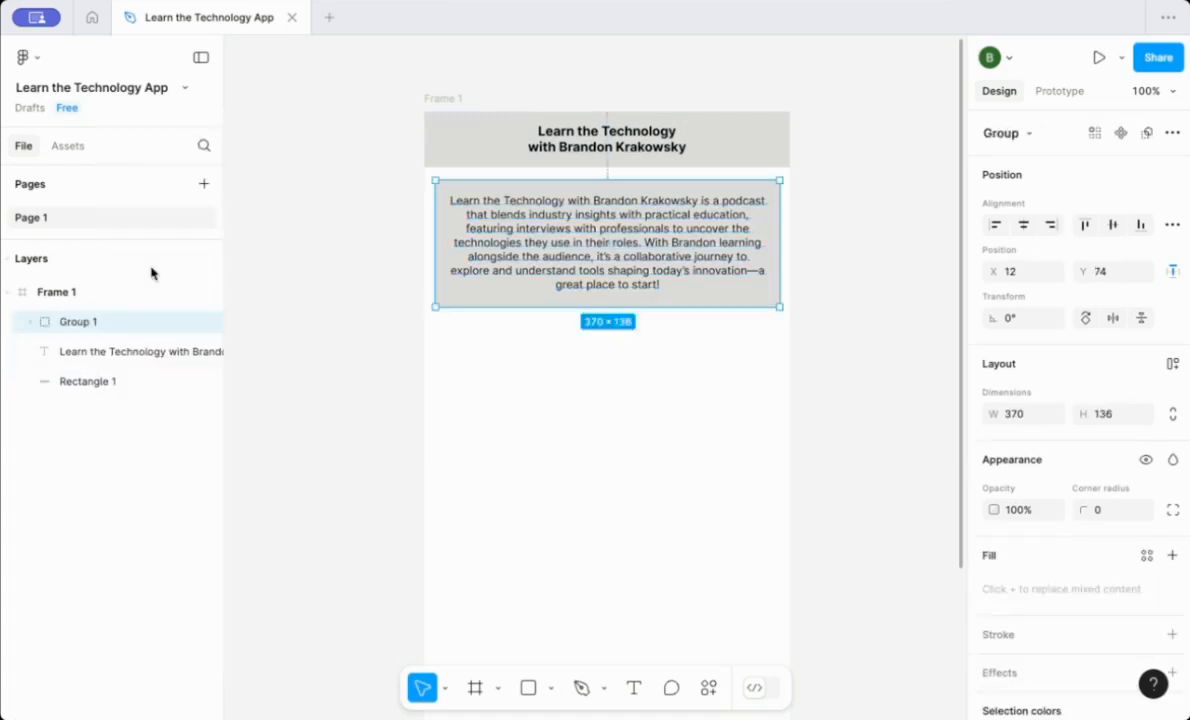
Rename the new group to About the Podcast.
{"action": "right_click", "coordinate": [76, 329]}
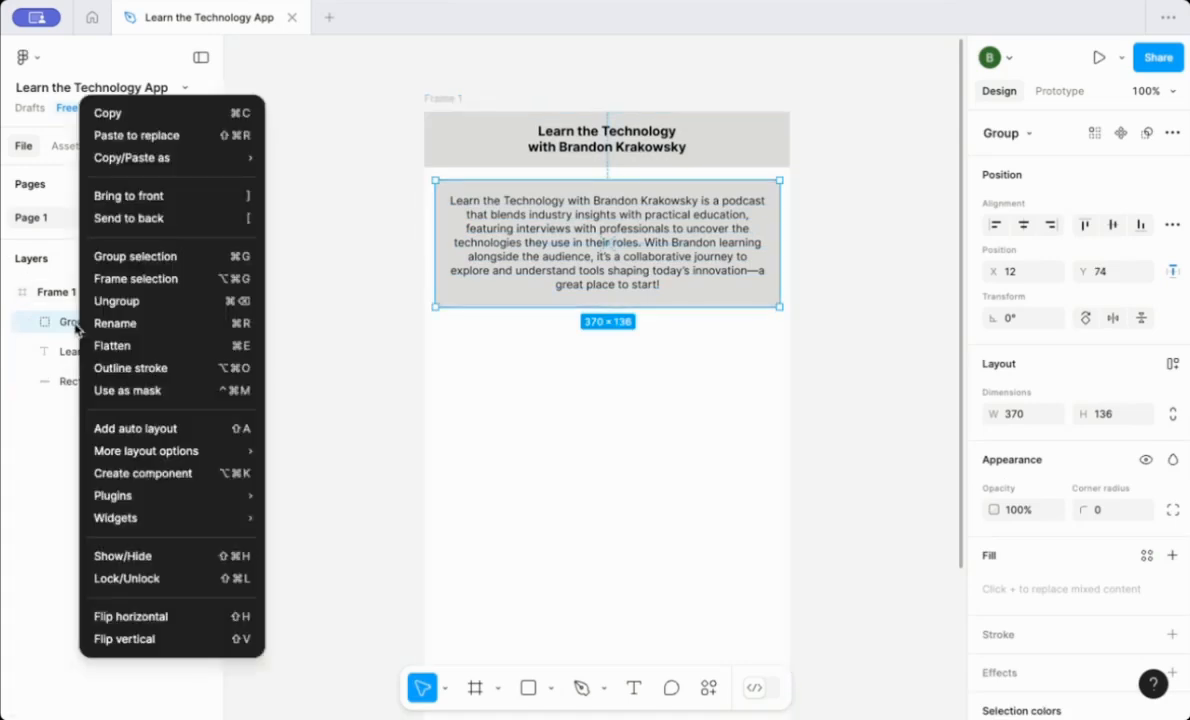
{"action": "left_click", "coordinate": [106, 324]}
{"action": "type", "text": "A"}
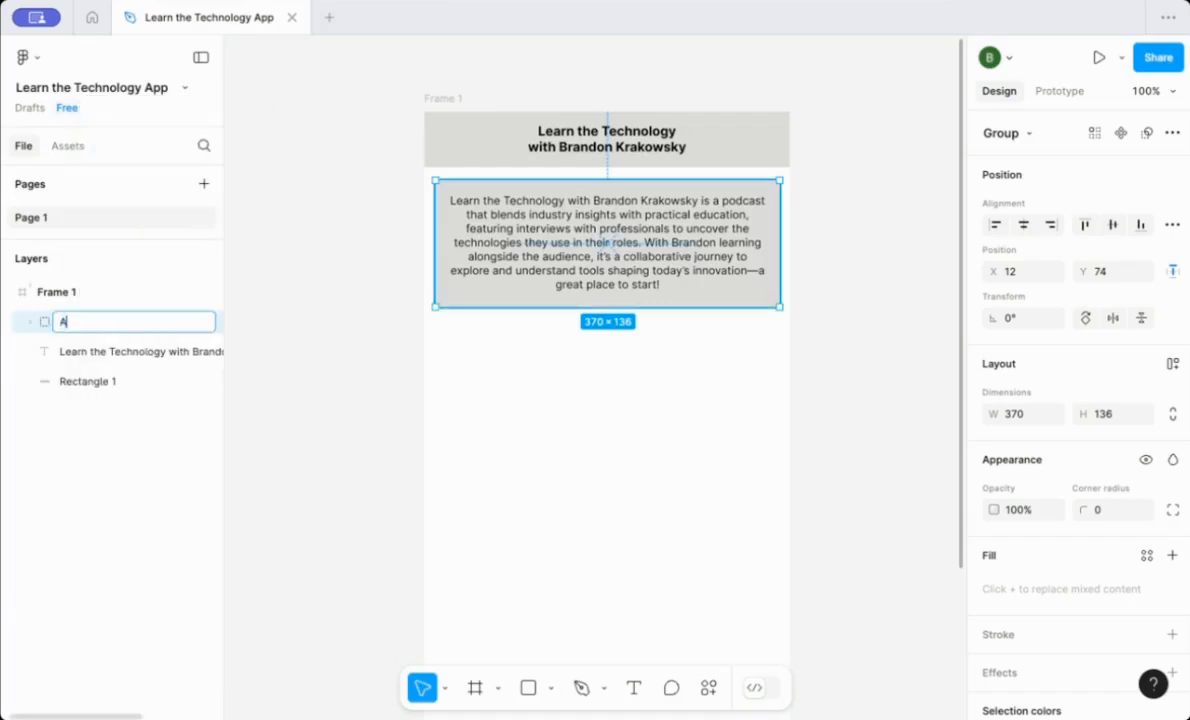
{"action": "type", "text": "bout the Podcast"}
{"action": "key", "text": "Return"}
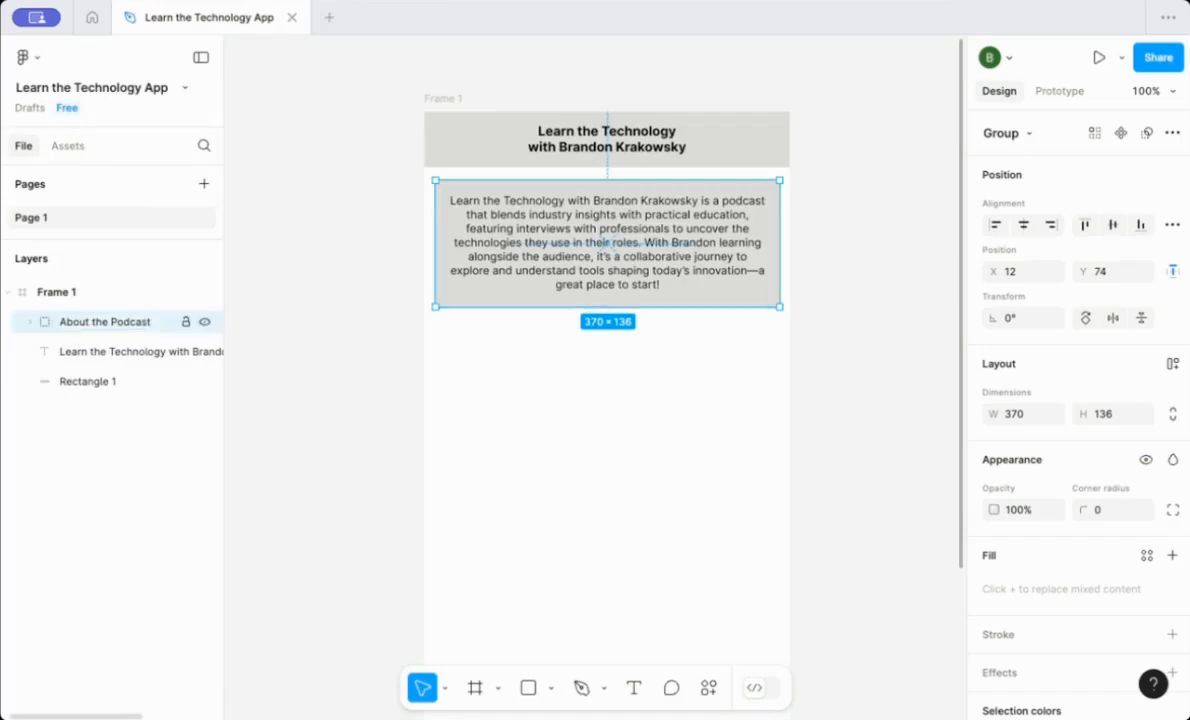
Draw a rectangle about 127 × 42 just below the card near the frame's left edge.
{"action": "left_click", "coordinate": [327, 345]}
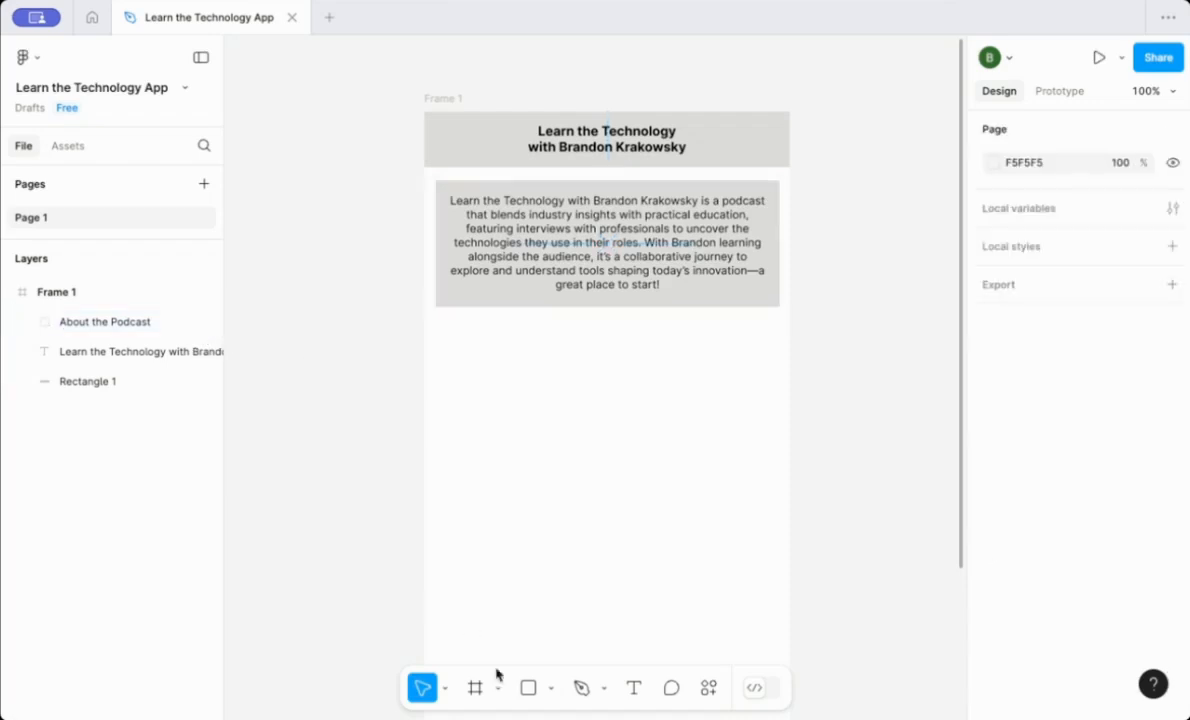
{"action": "left_click", "coordinate": [533, 696]}
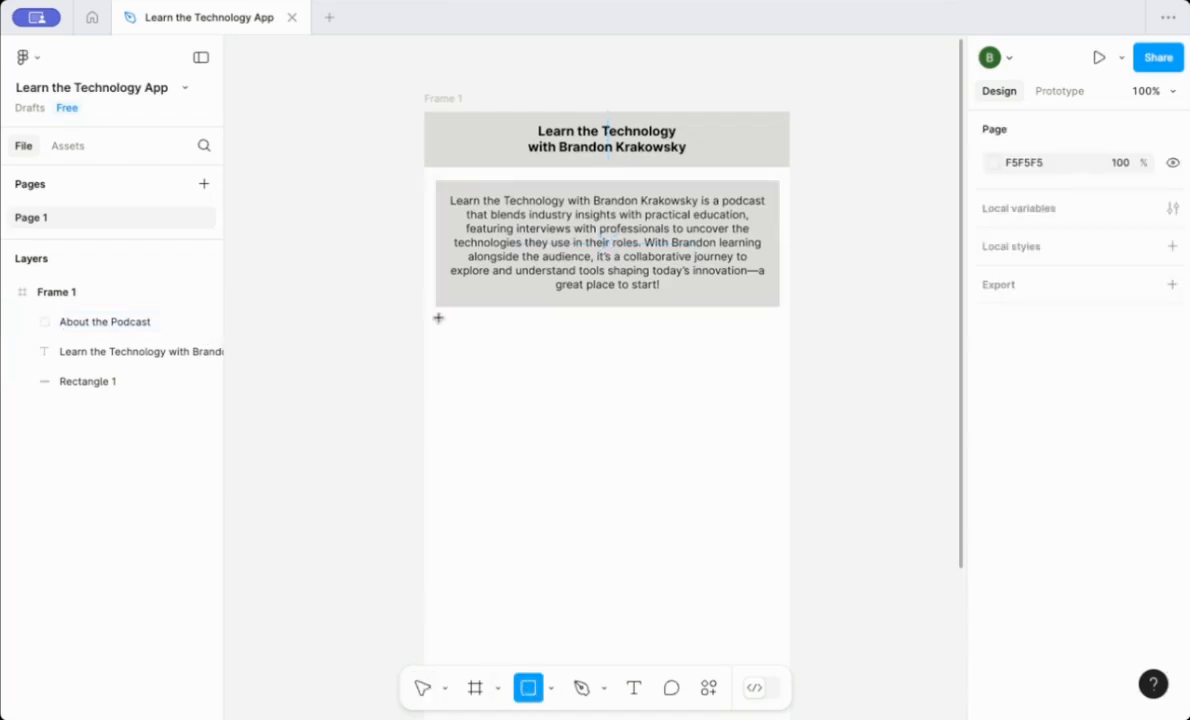
{"action": "left_click_drag", "start_coordinate": [439, 318], "coordinate": [557, 357]}
Add a text label reading About Brandon inside the new rectangle.
{"action": "left_click", "coordinate": [634, 688]}
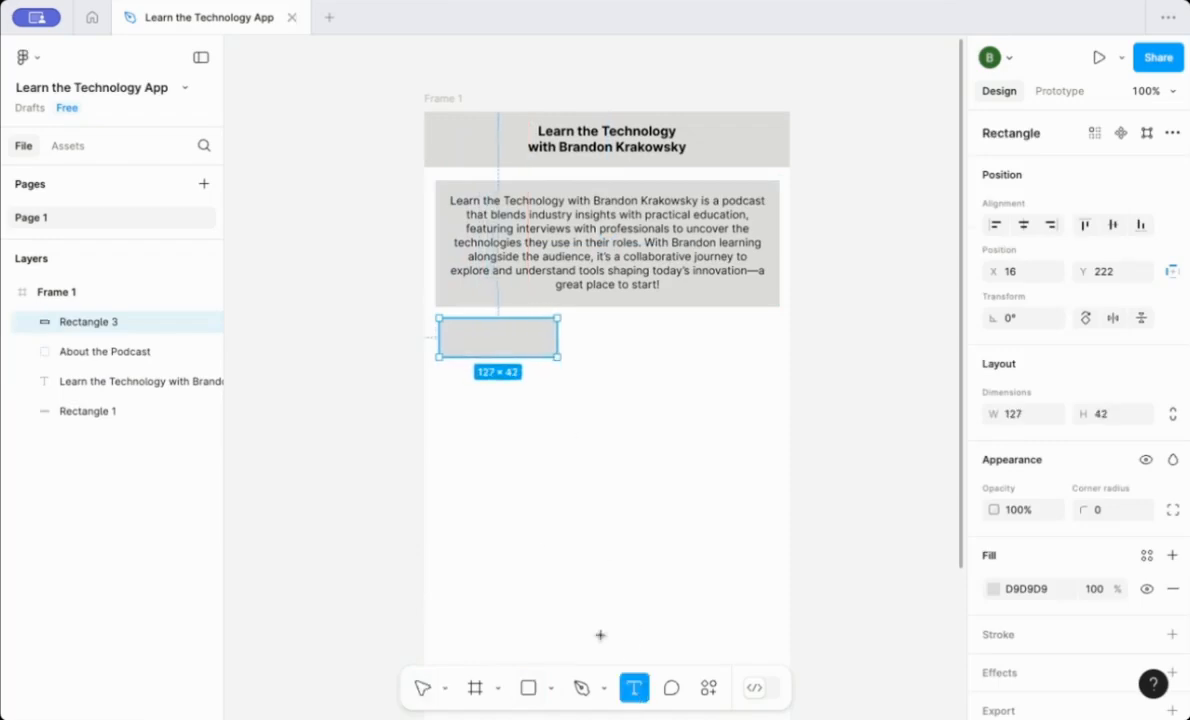
{"action": "left_click", "coordinate": [453, 335]}
{"action": "type", "text": "Ab"}
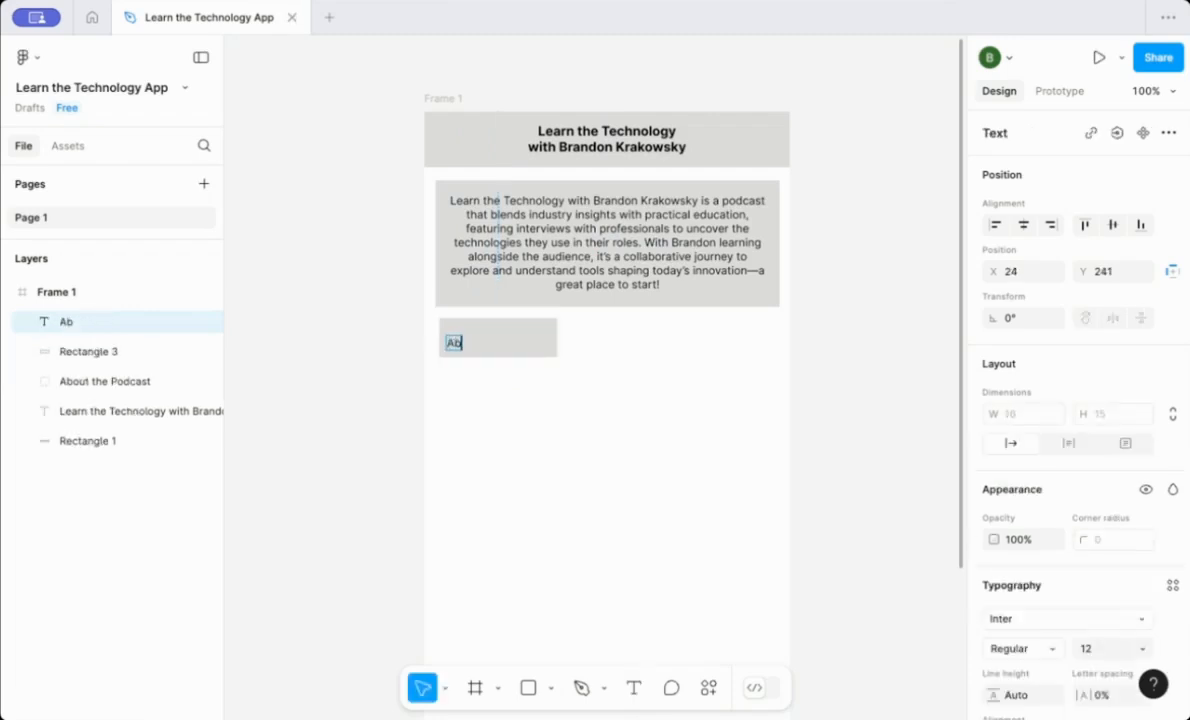
{"action": "type", "text": "out Brandon"}
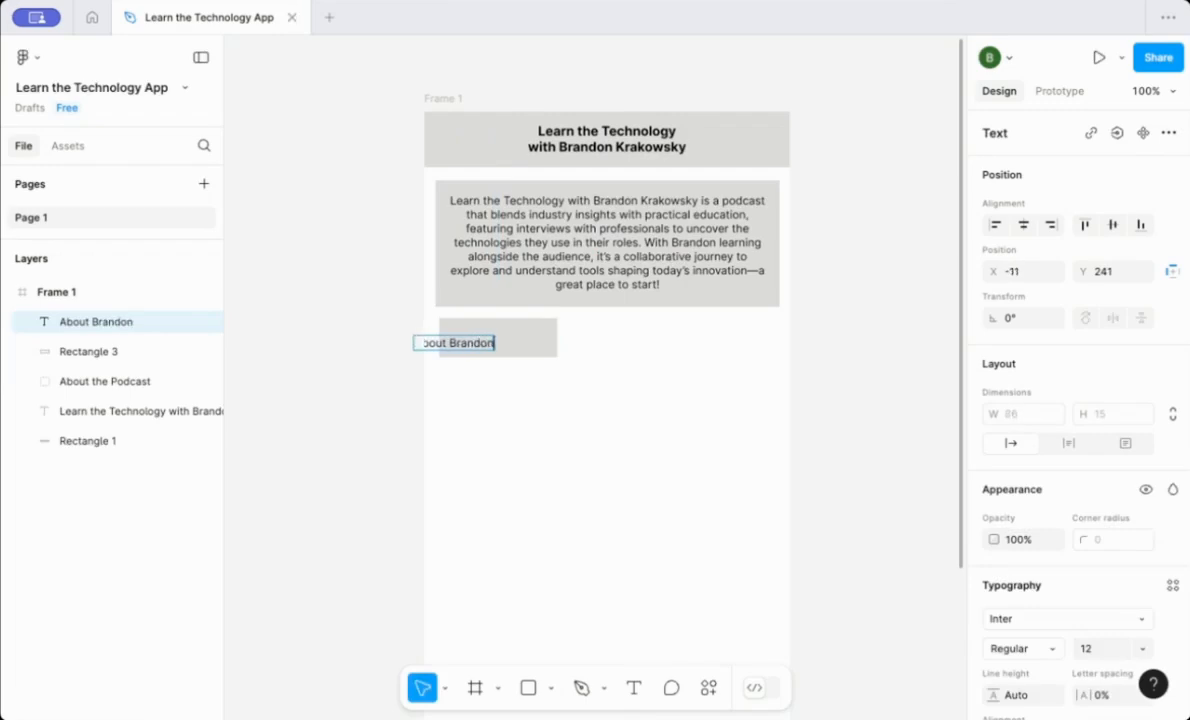
Move the About Brandon label so it sits centered within its button rectangle.
{"action": "left_click", "coordinate": [477, 399]}
{"action": "left_click_drag", "start_coordinate": [474, 347], "coordinate": [507, 341]}
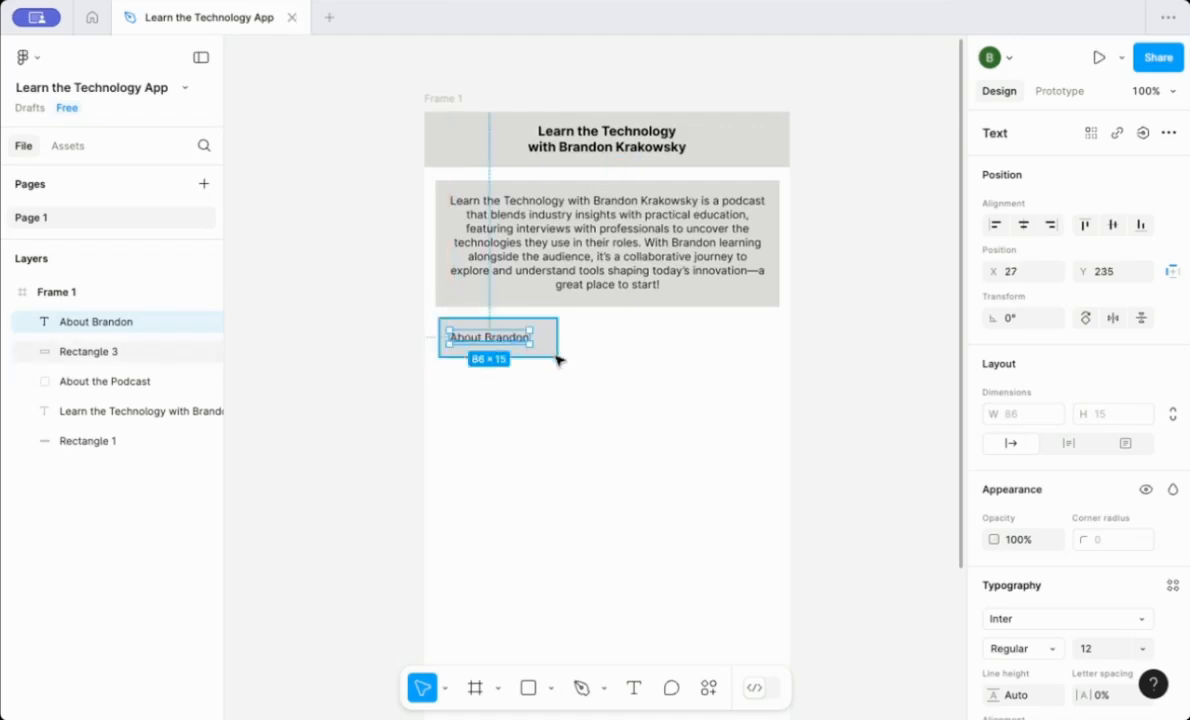
{"action": "left_click", "coordinate": [541, 354]}
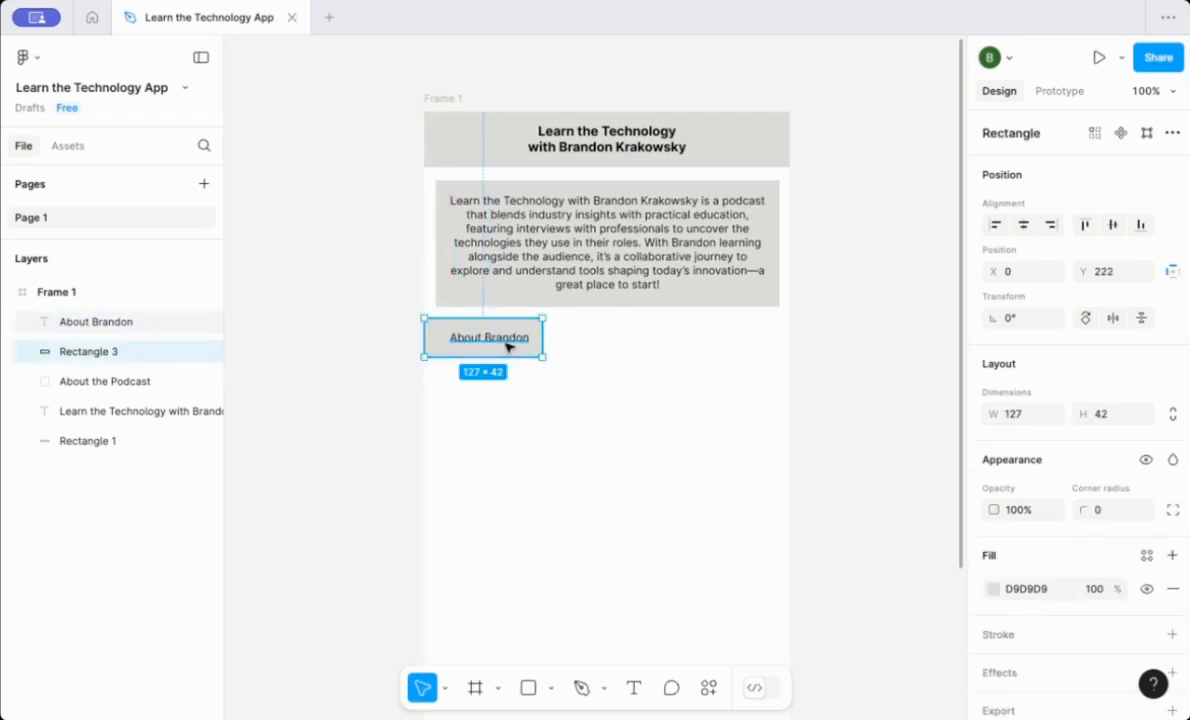
{"action": "left_click_drag", "start_coordinate": [509, 344], "coordinate": [506, 344]}
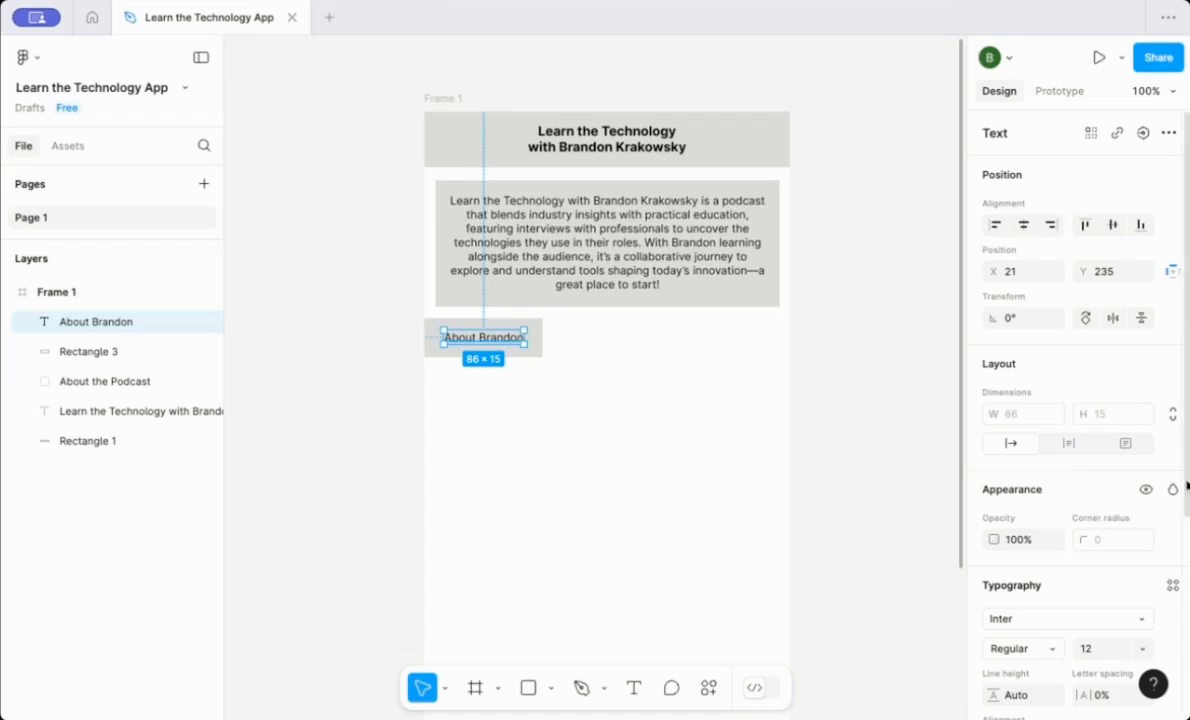
Set the About Brandon label's font size to 12 and its weight to Bold.
{"action": "scroll", "coordinate": [1188, 486], "scroll_direction": "down", "scroll_amount": 5}
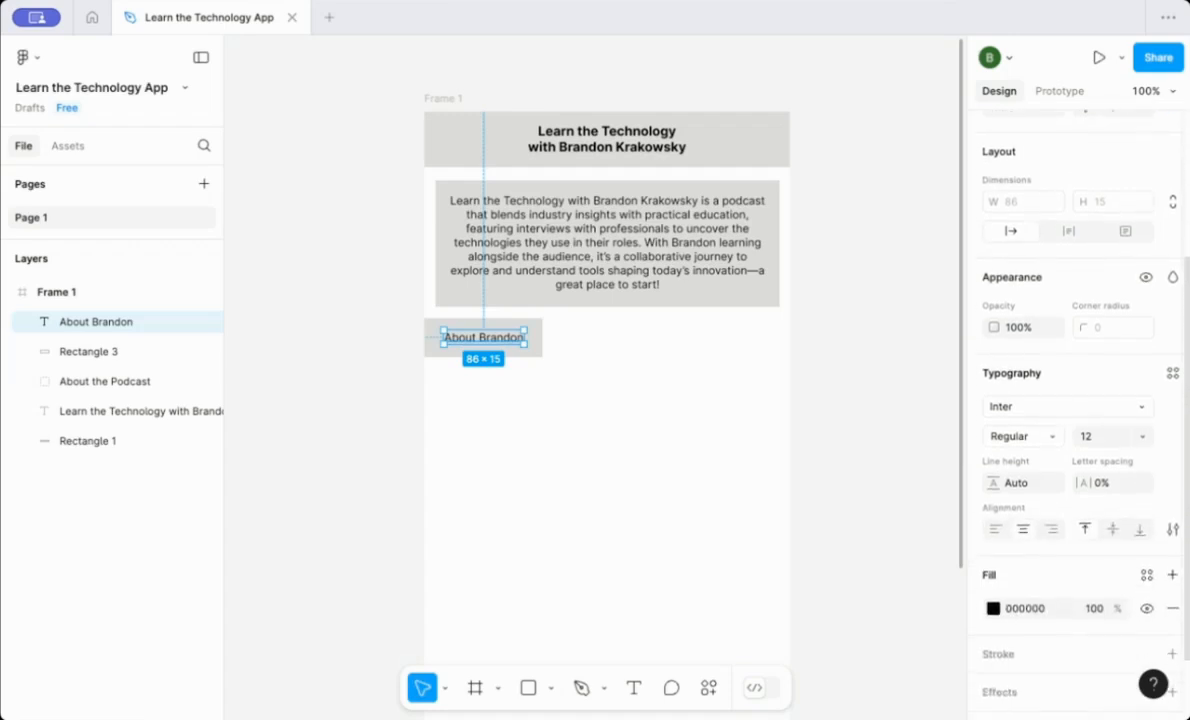
{"action": "scroll", "coordinate": [1145, 465], "scroll_direction": "up", "scroll_amount": 2}
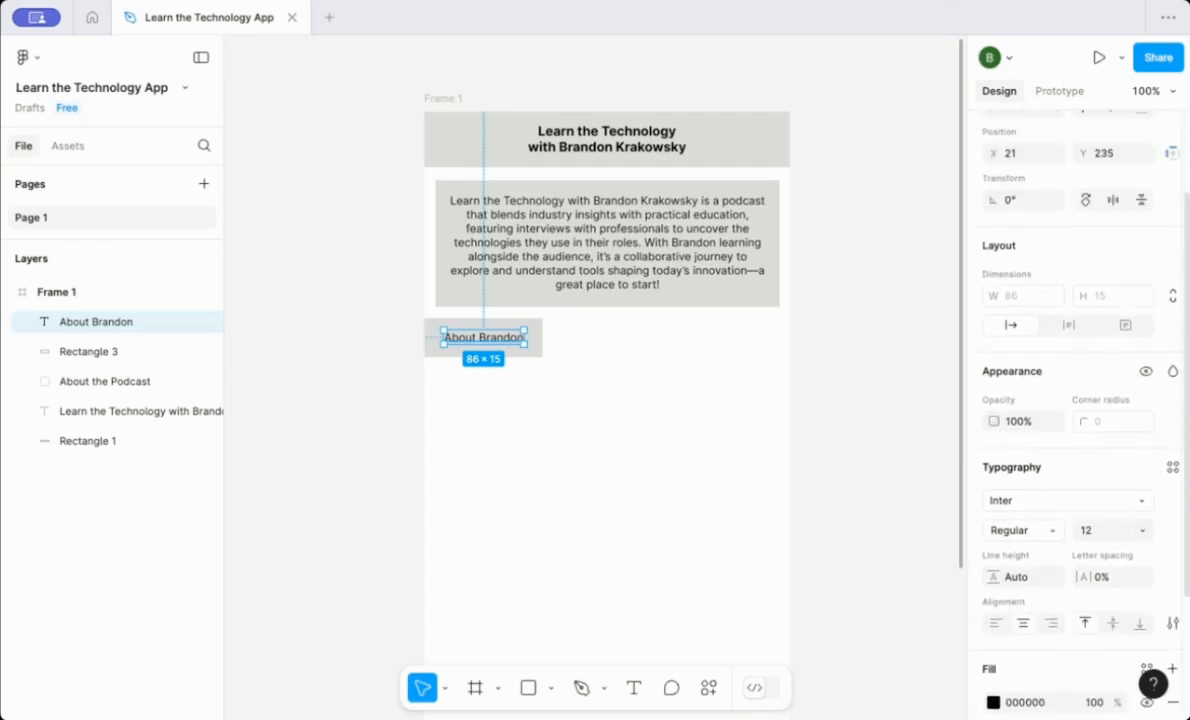
{"action": "scroll", "coordinate": [1145, 465], "scroll_direction": "down", "scroll_amount": 1}
{"action": "left_click", "coordinate": [1143, 458]}
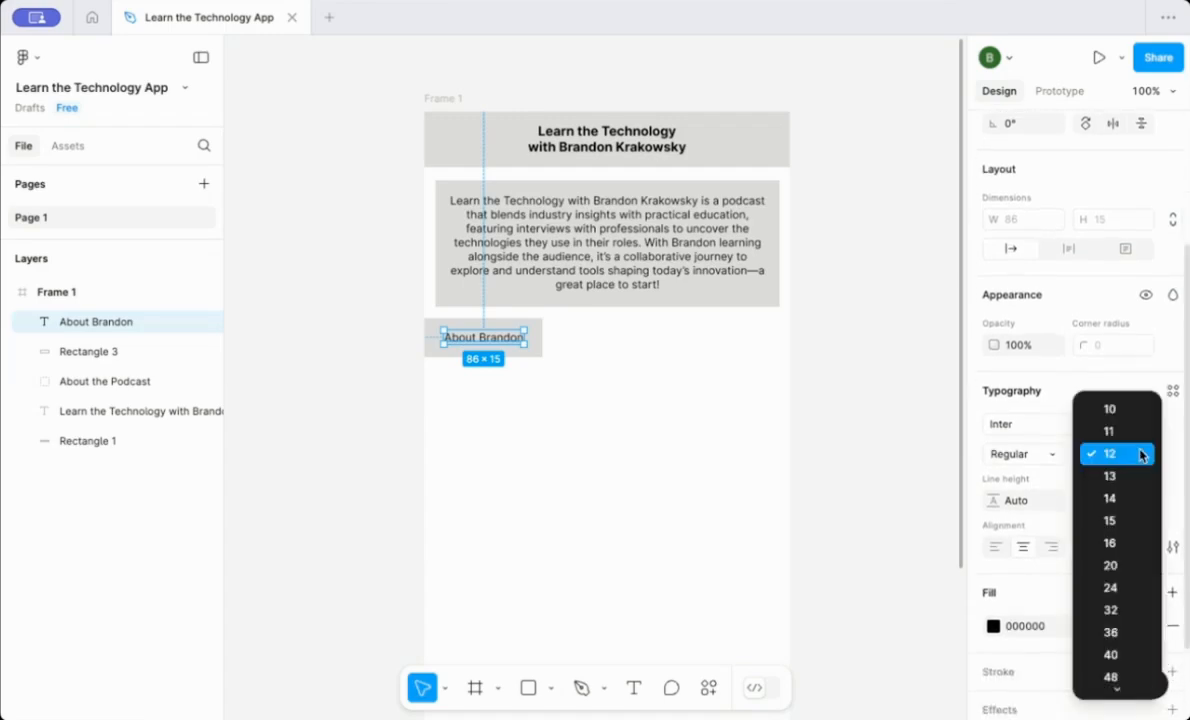
{"action": "left_click", "coordinate": [1141, 456]}
{"action": "left_click", "coordinate": [1055, 455]}
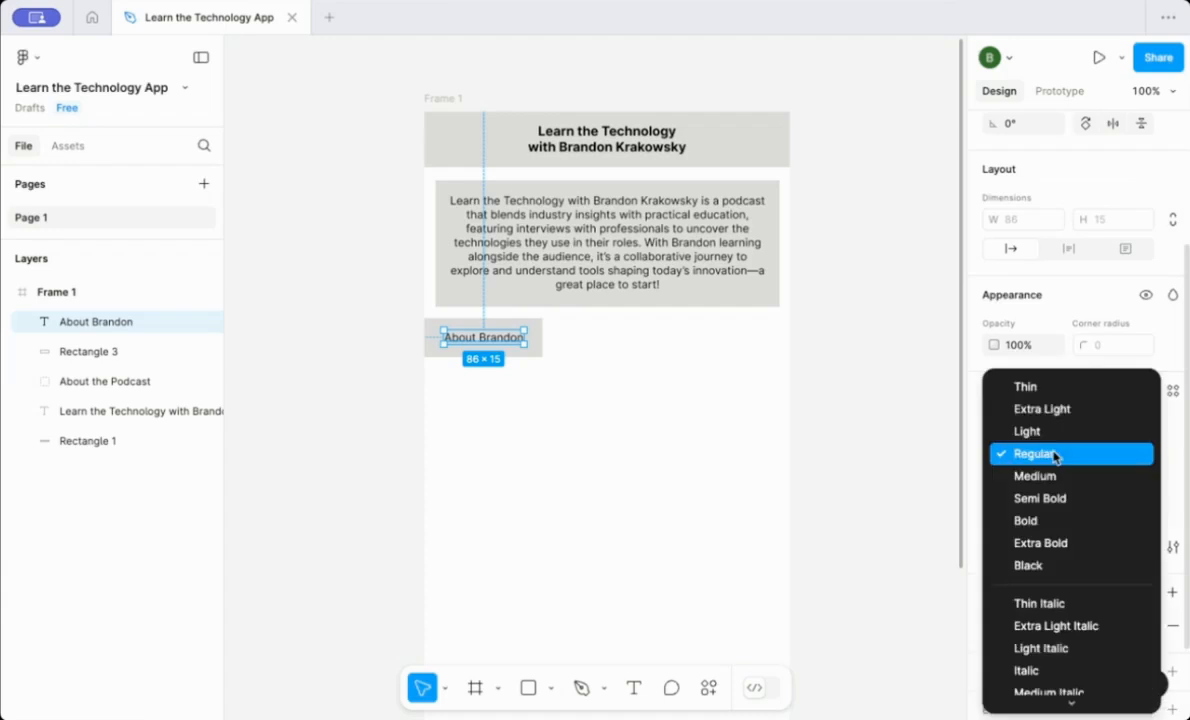
{"action": "left_click", "coordinate": [1050, 521]}
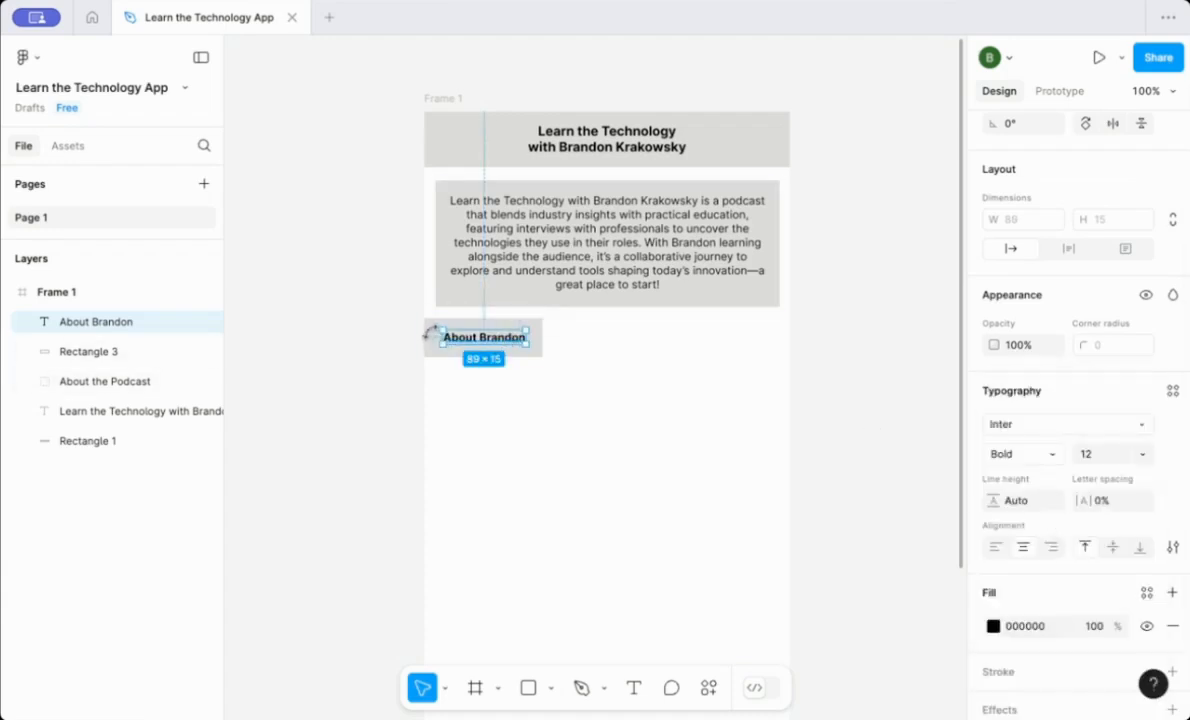
Group the About Brandon label together with its button rectangle.
{"action": "left_click", "coordinate": [244, 348]}
{"action": "left_click", "coordinate": [117, 323]}
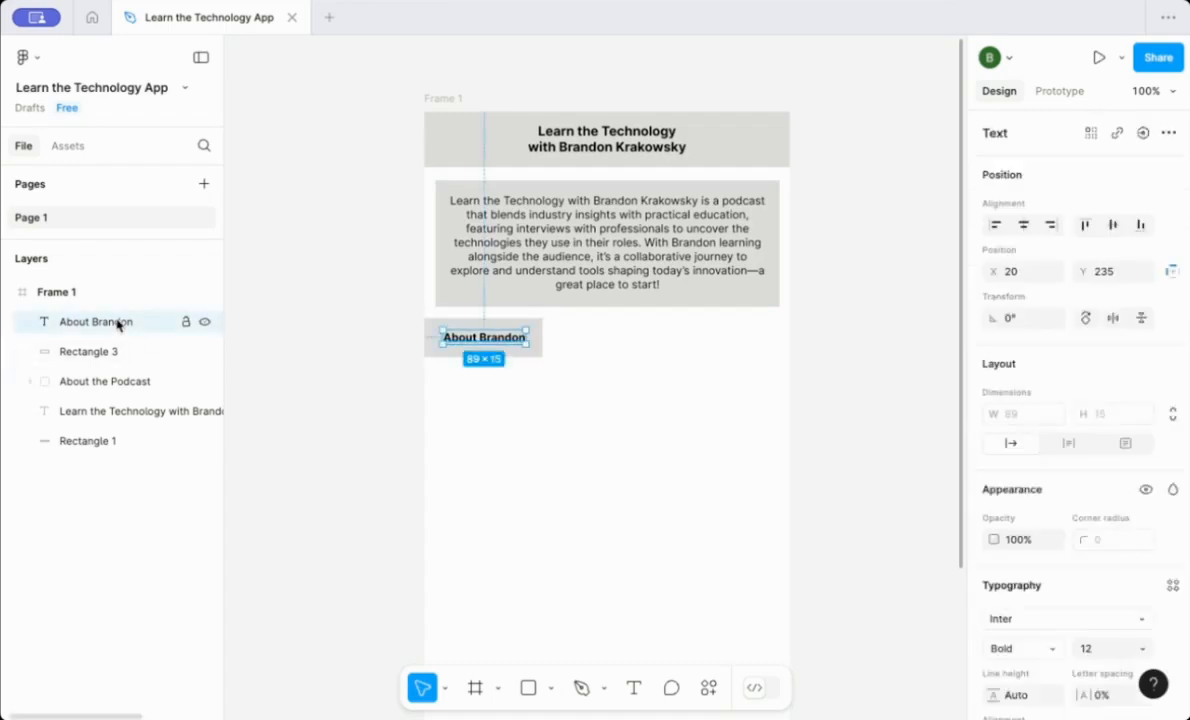
{"action": "left_click", "coordinate": [108, 352], "text": "shift"}
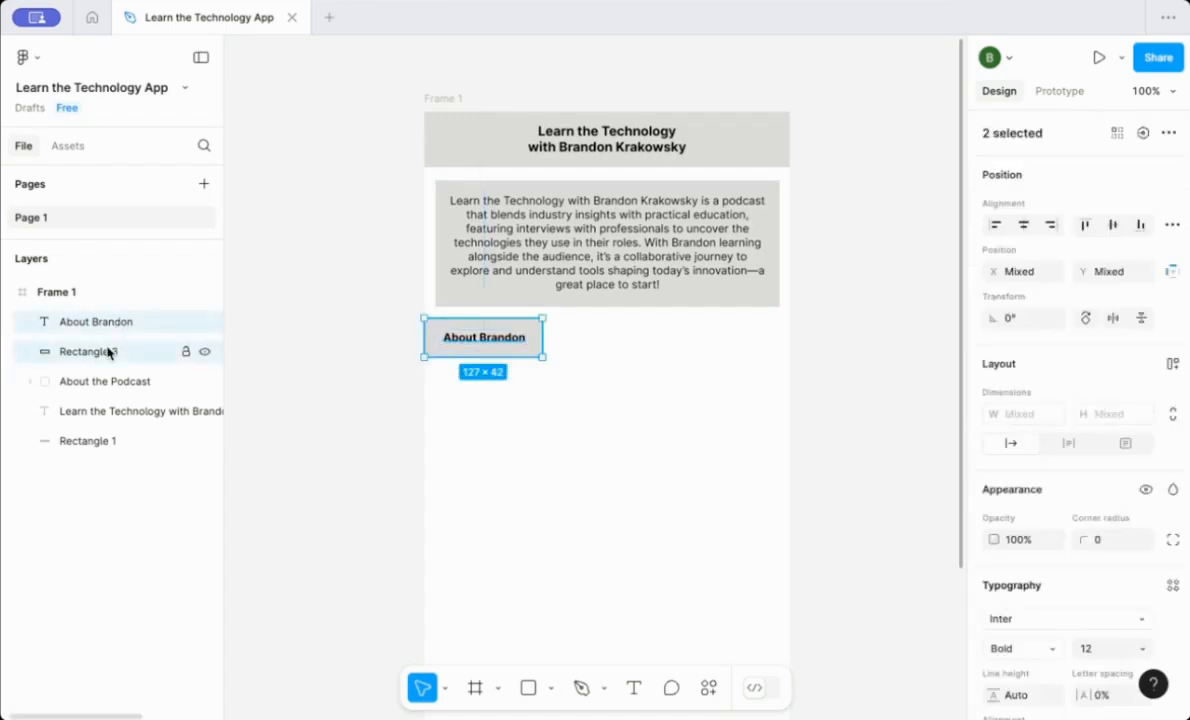
{"action": "right_click", "coordinate": [108, 352]}
{"action": "left_click", "coordinate": [145, 275]}
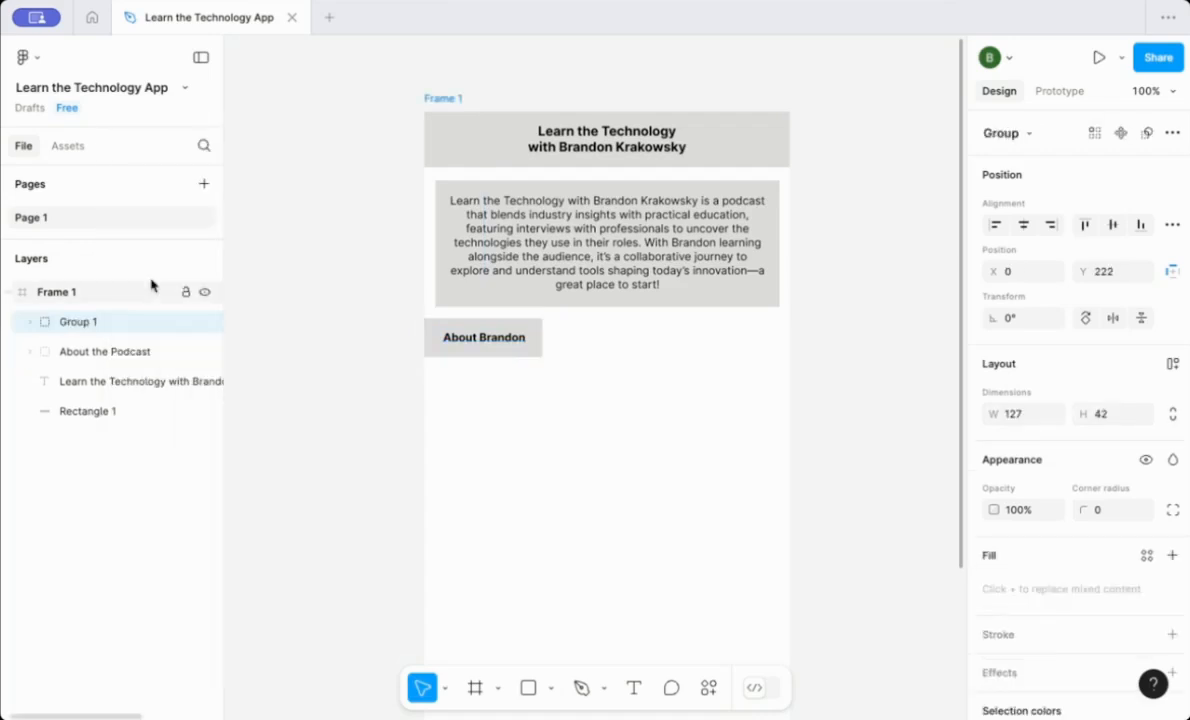
Rename the new group as About Brandon Button.
{"action": "left_click", "coordinate": [88, 323]}
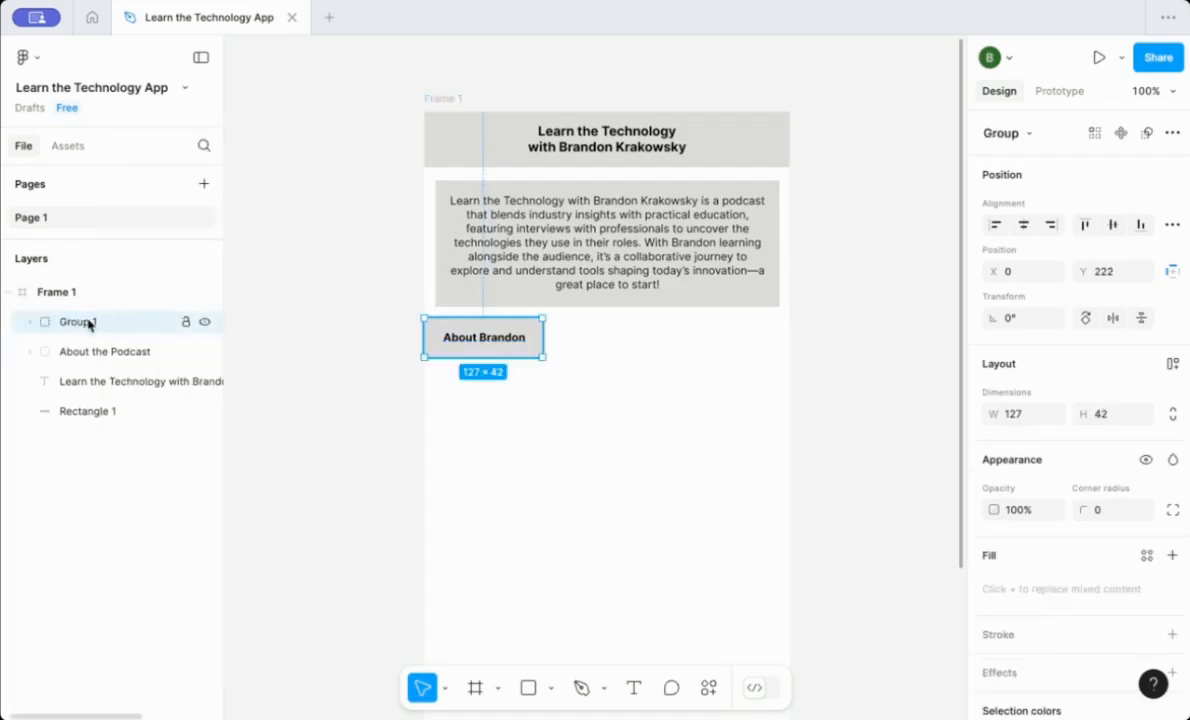
{"action": "right_click", "coordinate": [88, 323]}
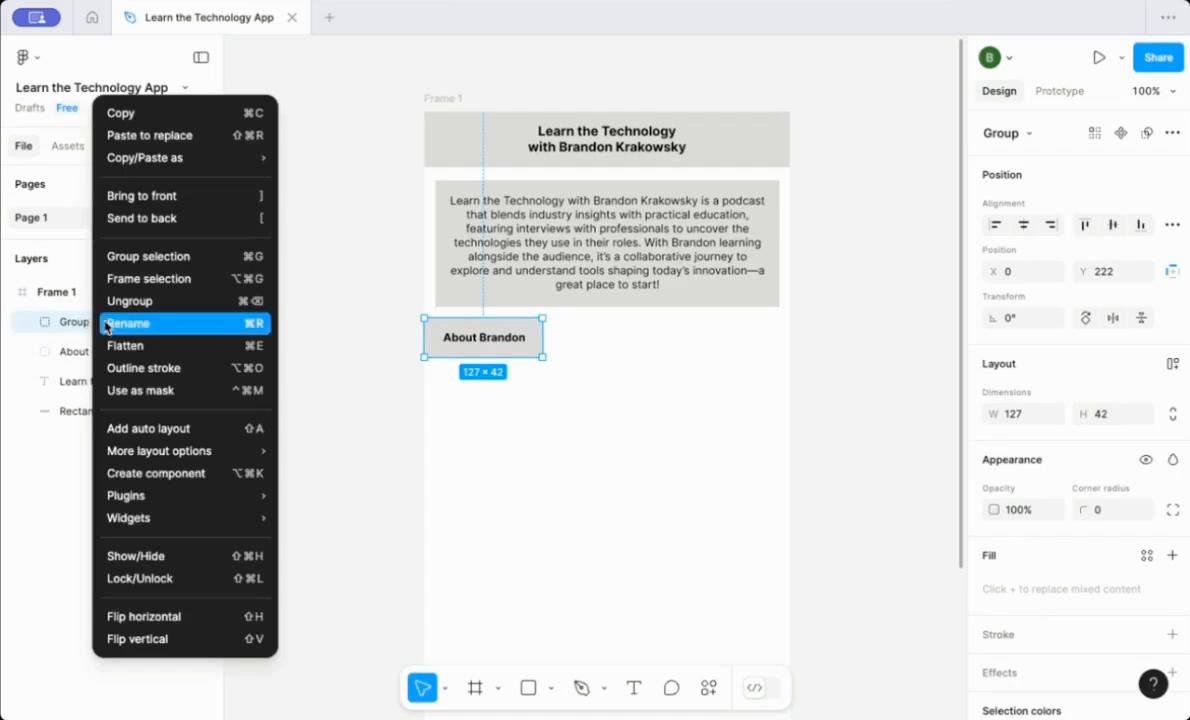
{"action": "left_click", "coordinate": [110, 321]}
{"action": "type", "text": "Abo"}
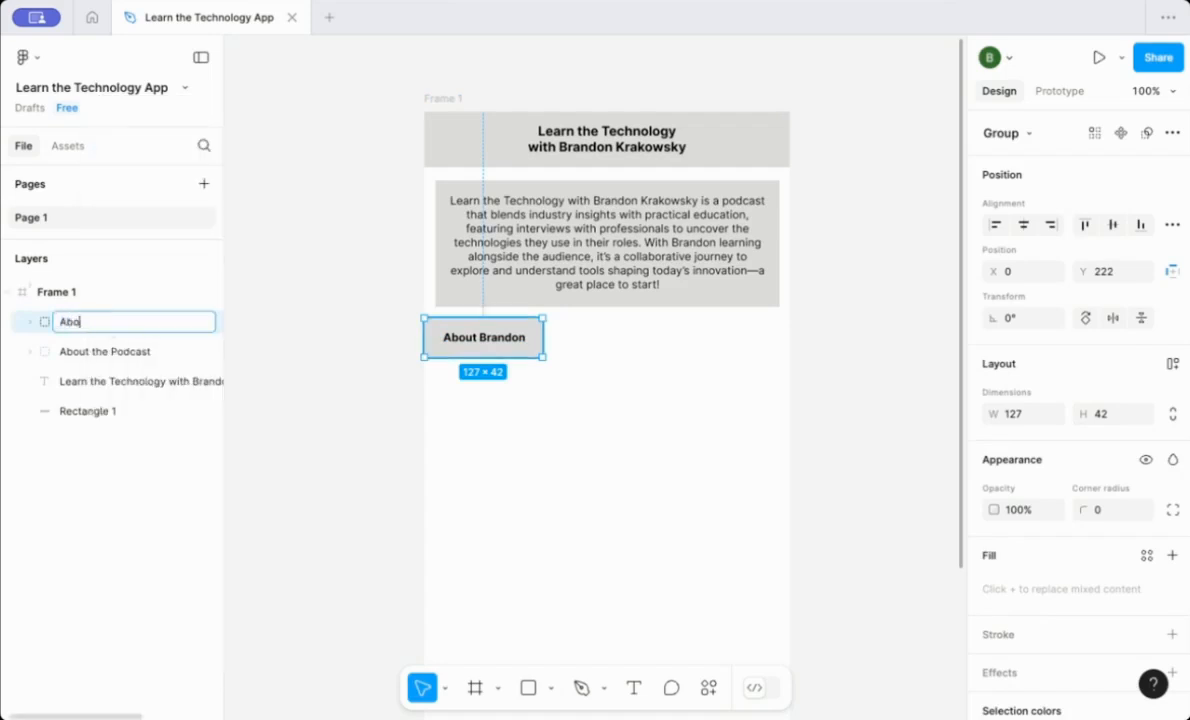
{"action": "type", "text": "ut Brandon Button"}
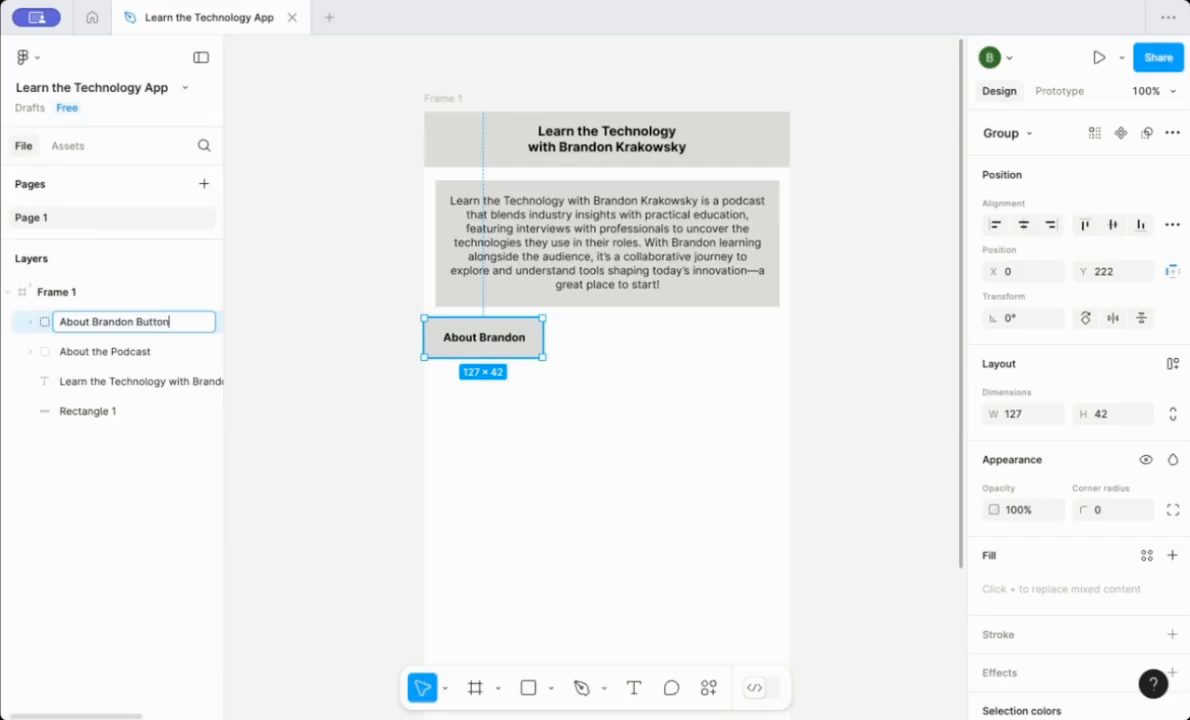
{"action": "key", "text": "Return"}
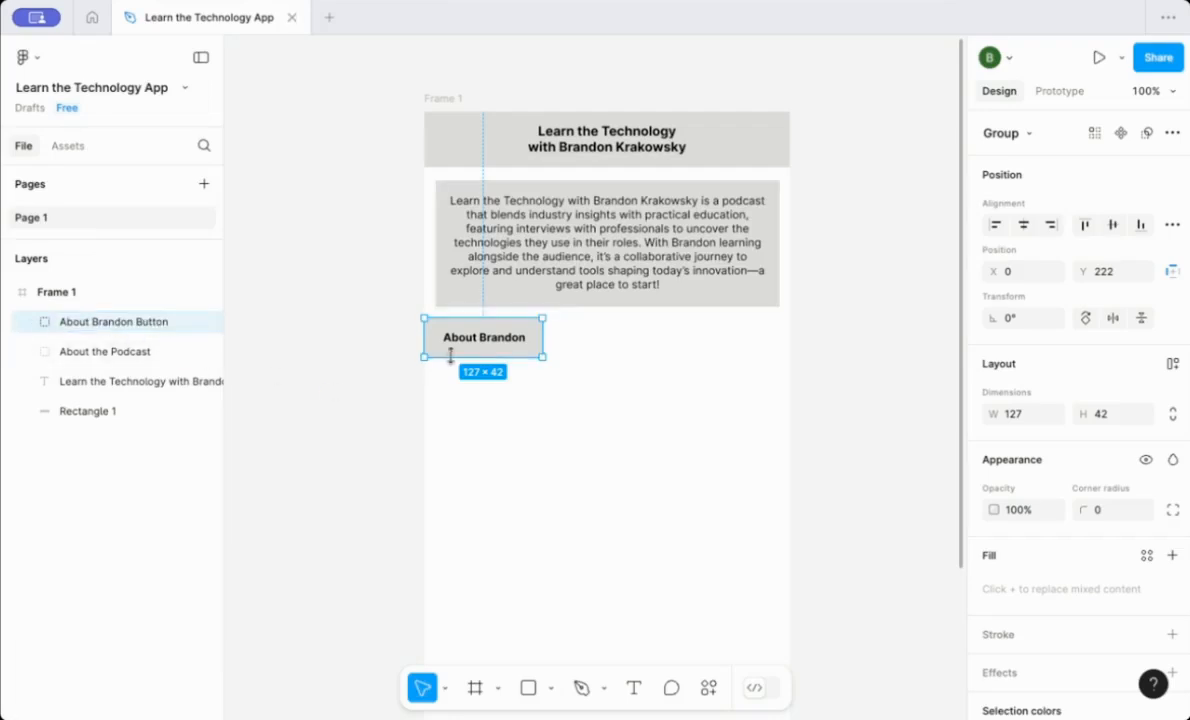
Move the About Brandon Button group to about X 12, Y 224 so it lines up with the card.
{"action": "left_click_drag", "start_coordinate": [450, 355], "coordinate": [461, 350]}
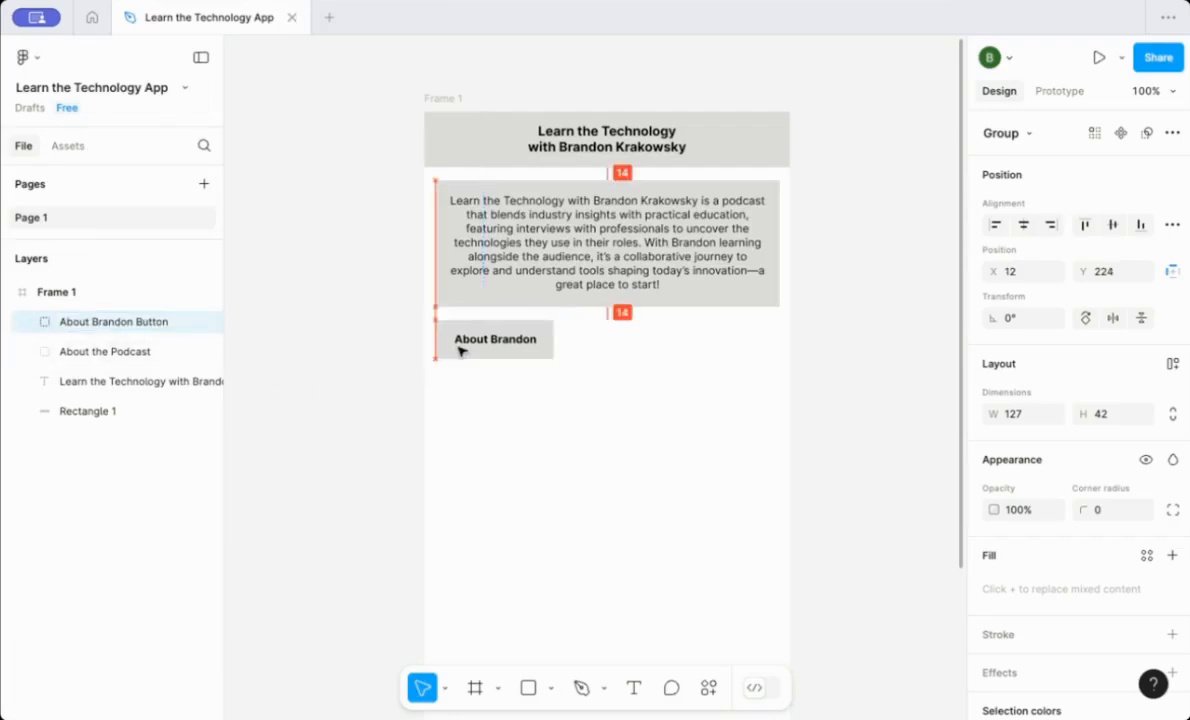
{"action": "left_click", "coordinate": [356, 357]}
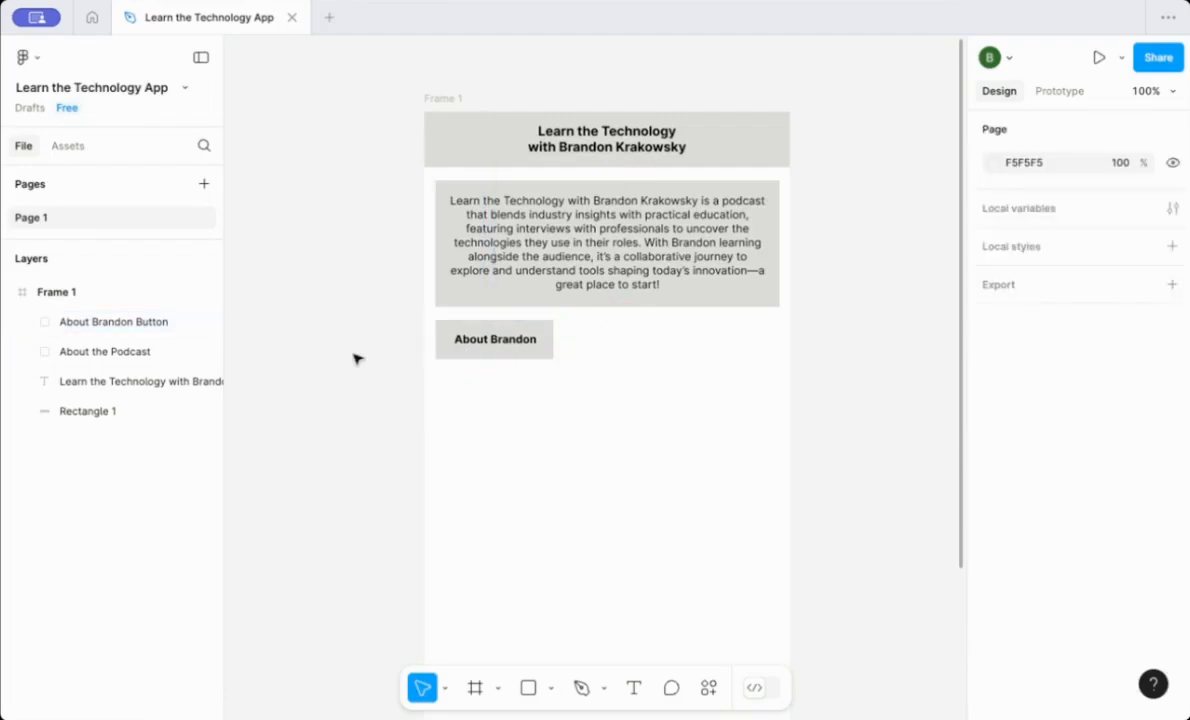
Duplicate Frame 1 to create a second screen beside it.
{"action": "left_click", "coordinate": [120, 292]}
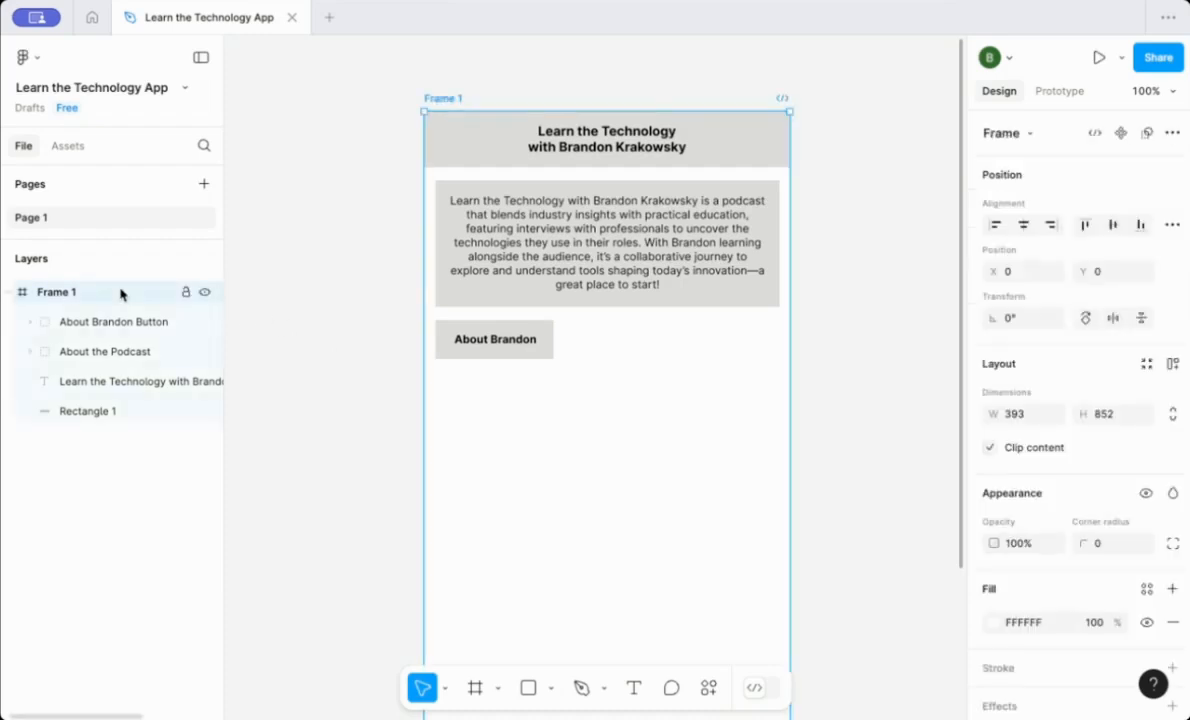
{"action": "key", "text": "ctrl+d"}
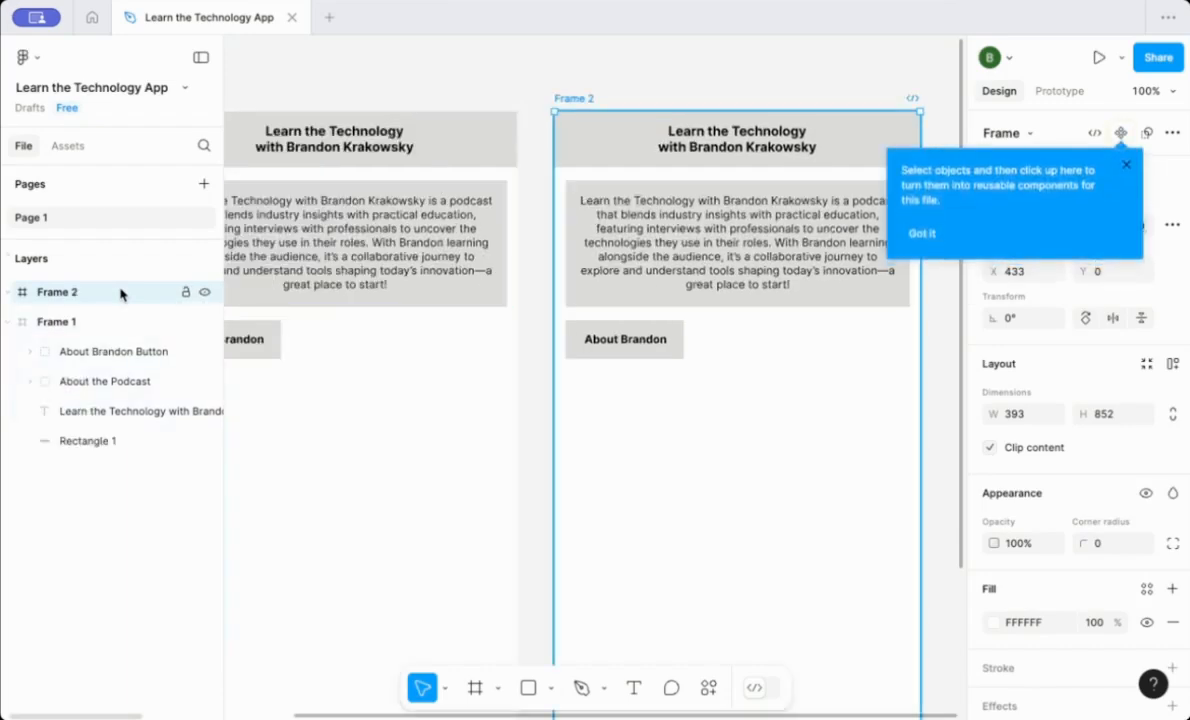
{"action": "left_click", "coordinate": [9, 292]}
{"action": "left_click", "coordinate": [54, 441]}
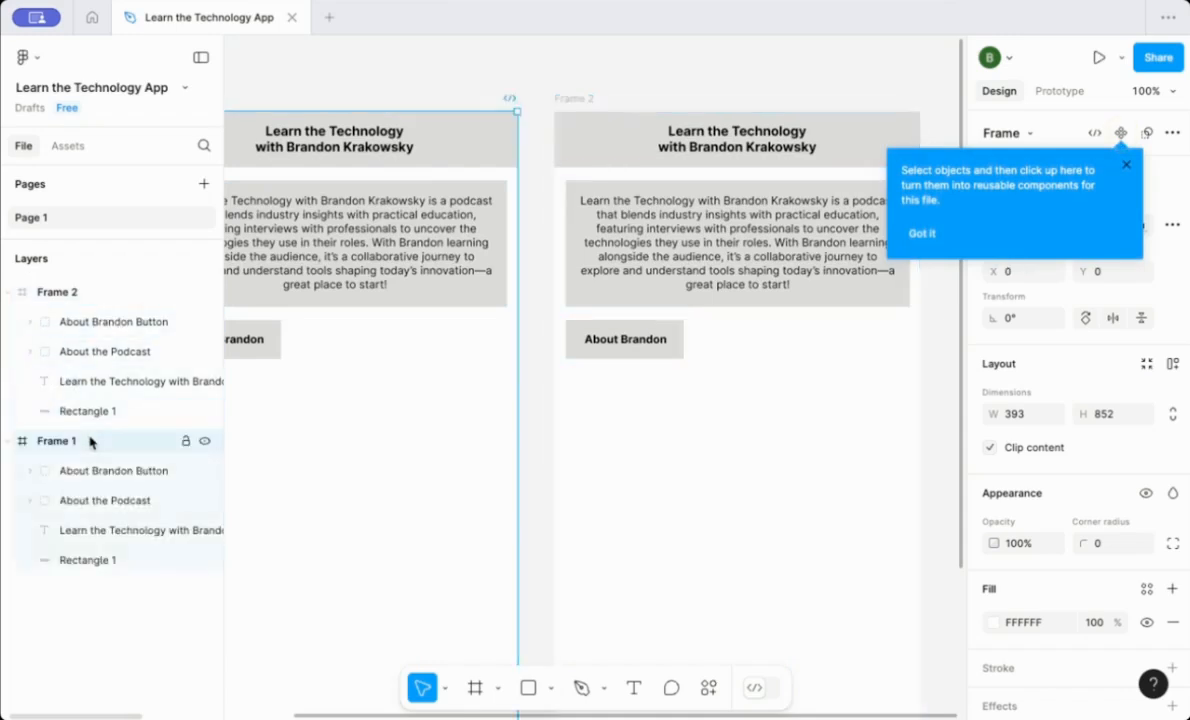
Replace the description text in Frame 2's card with the pasted bio of Brandon as Penn Engineering lecturer and Wharton director.
{"action": "left_click", "coordinate": [697, 243]}
{"action": "double_click", "coordinate": [697, 243]}
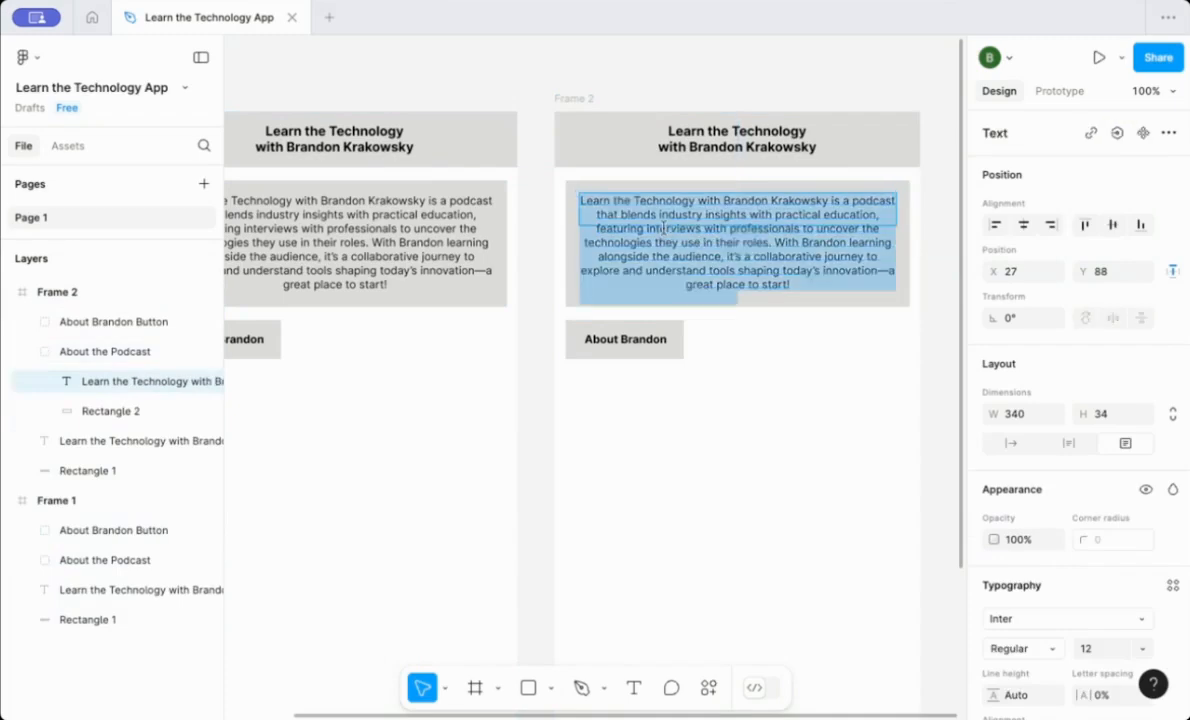
{"action": "type", "text": "Brandon Krakowsky is a Lecturer at Penn Engineering and the Director of Data Science and Research at the Wharton AI & Analytics Initiative."}
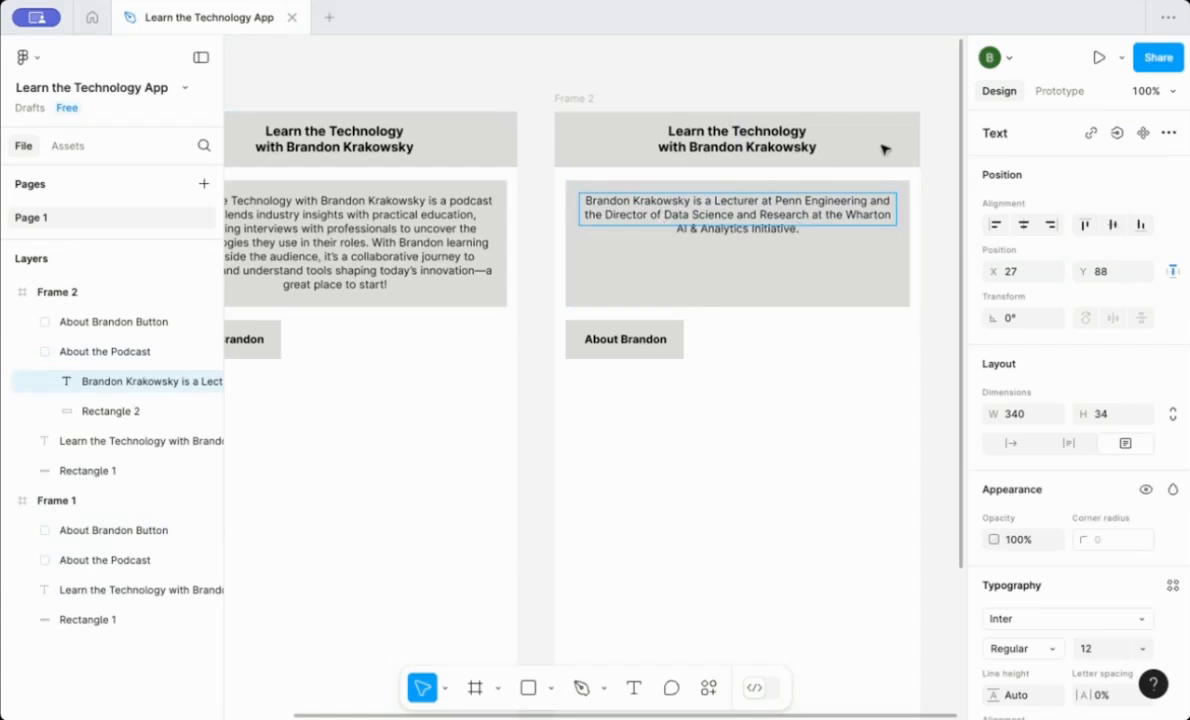
{"action": "key", "text": "Escape"}
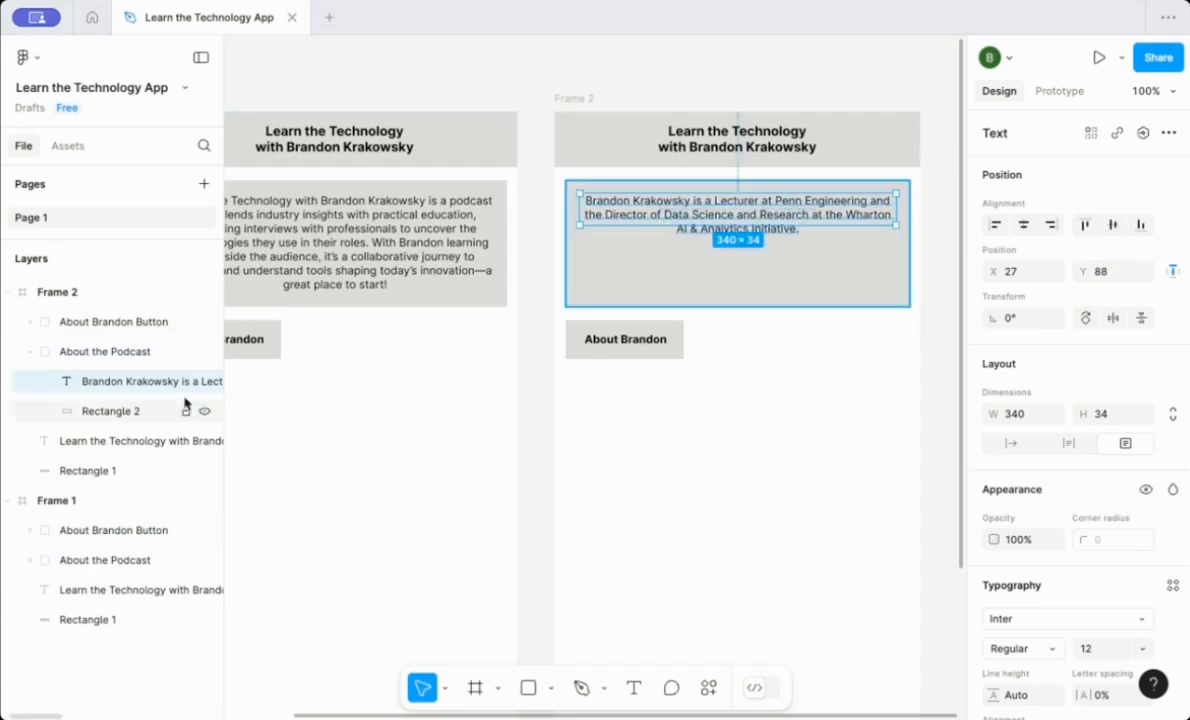
Rename Frame 2's card group from About the Podcast to About Brandon.
{"action": "left_click", "coordinate": [137, 358]}
{"action": "right_click", "coordinate": [137, 358]}
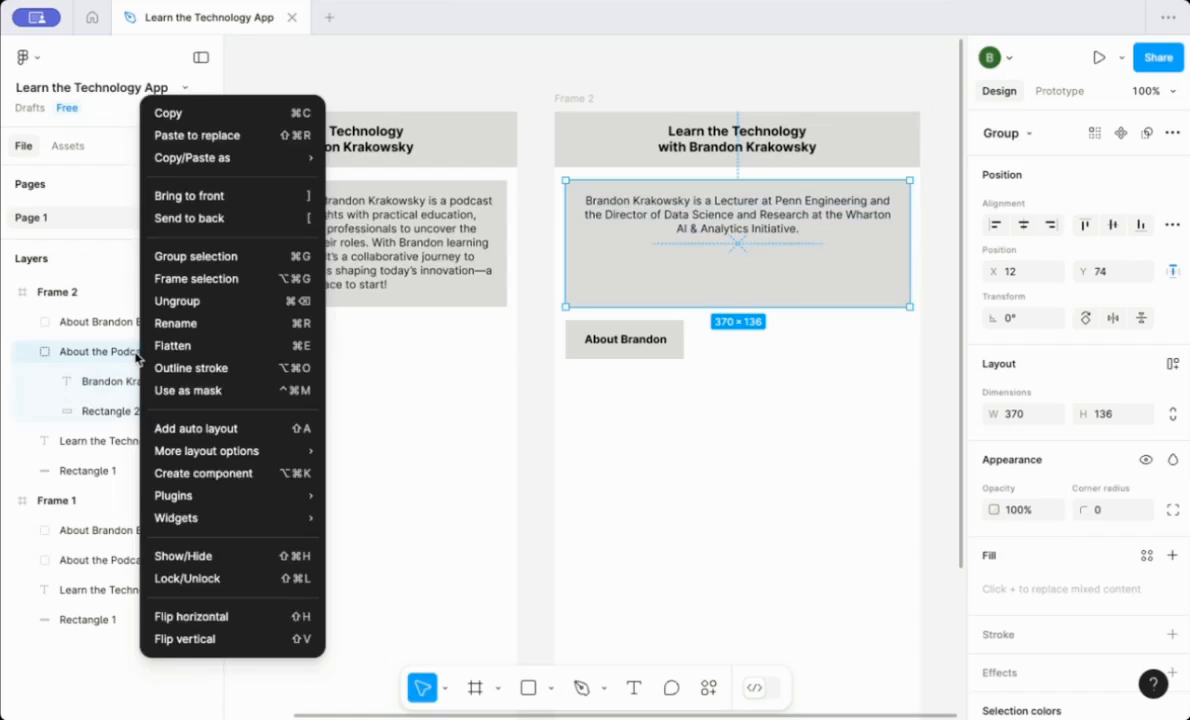
{"action": "left_click", "coordinate": [165, 325]}
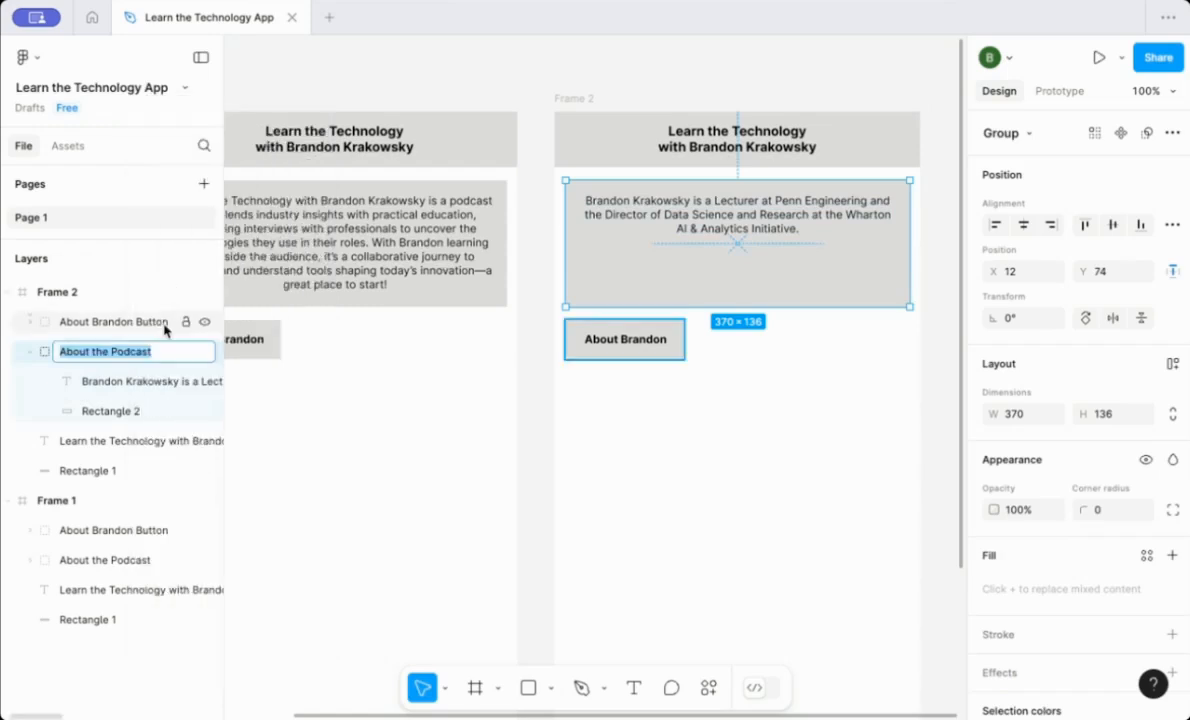
{"action": "type", "text": "About B"}
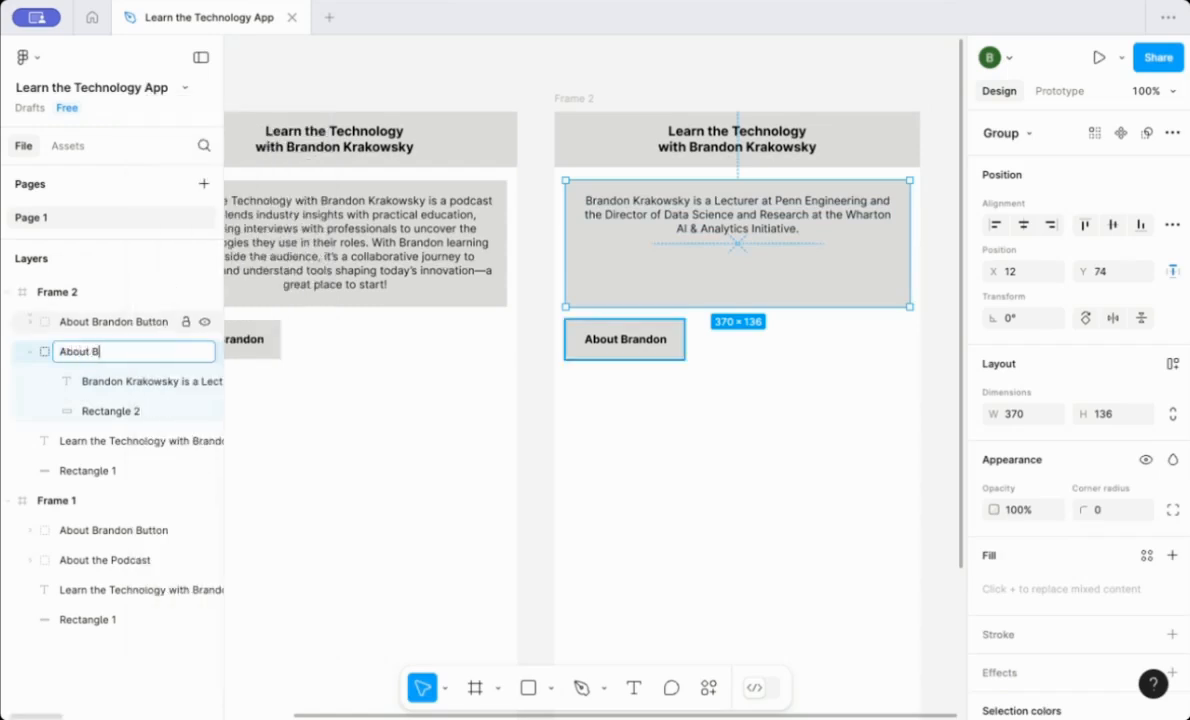
{"action": "type", "text": "randon"}
{"action": "key", "text": "Return"}
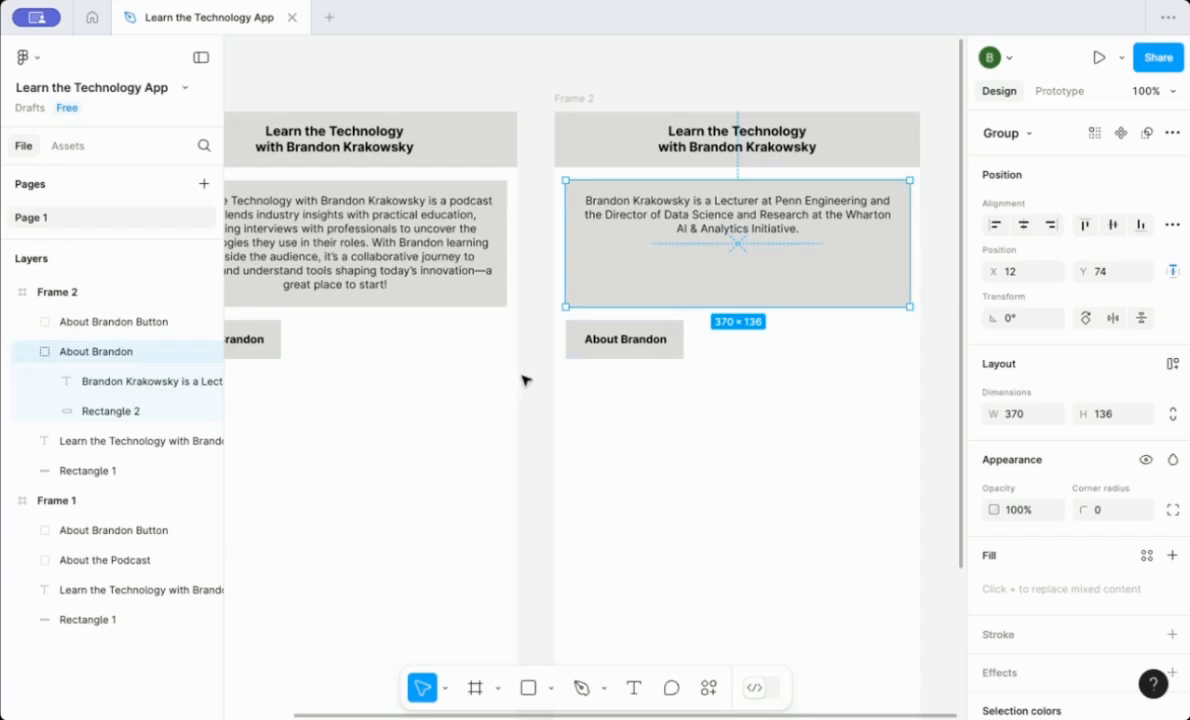
Change the button label in Frame 2 to read About the Podcast.
{"action": "left_click", "coordinate": [488, 352]}
{"action": "left_click", "coordinate": [608, 345]}
{"action": "double_click", "coordinate": [628, 340]}
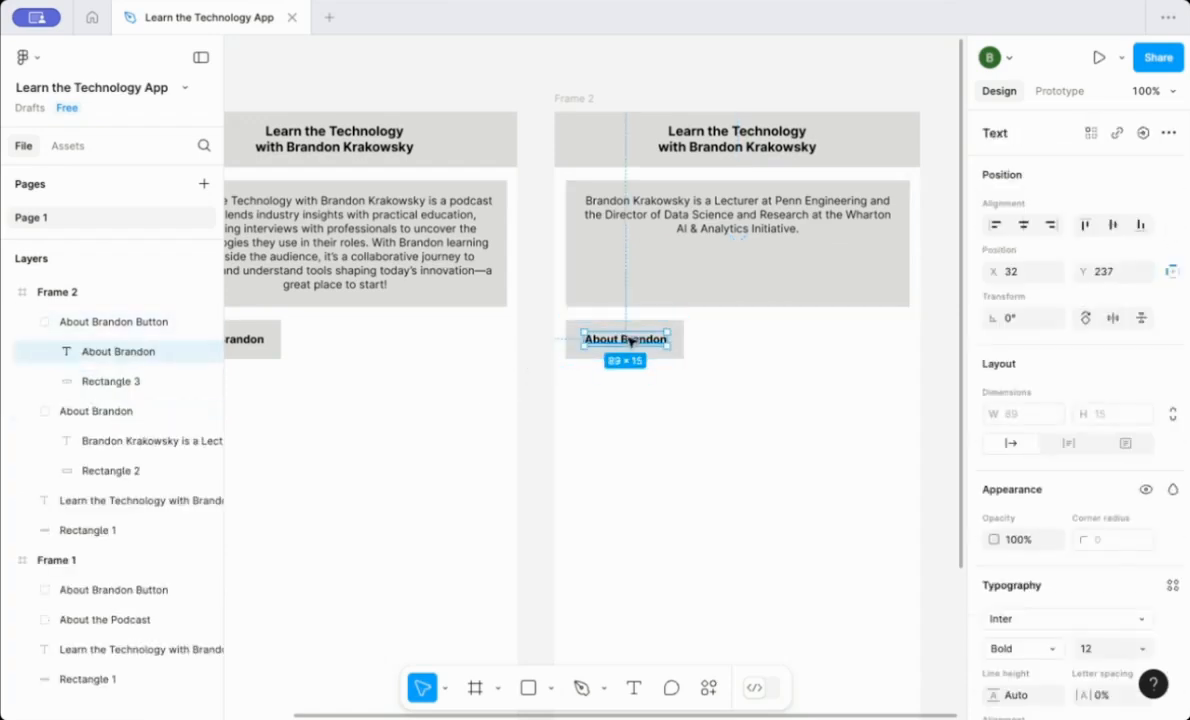
{"action": "double_click", "coordinate": [633, 341]}
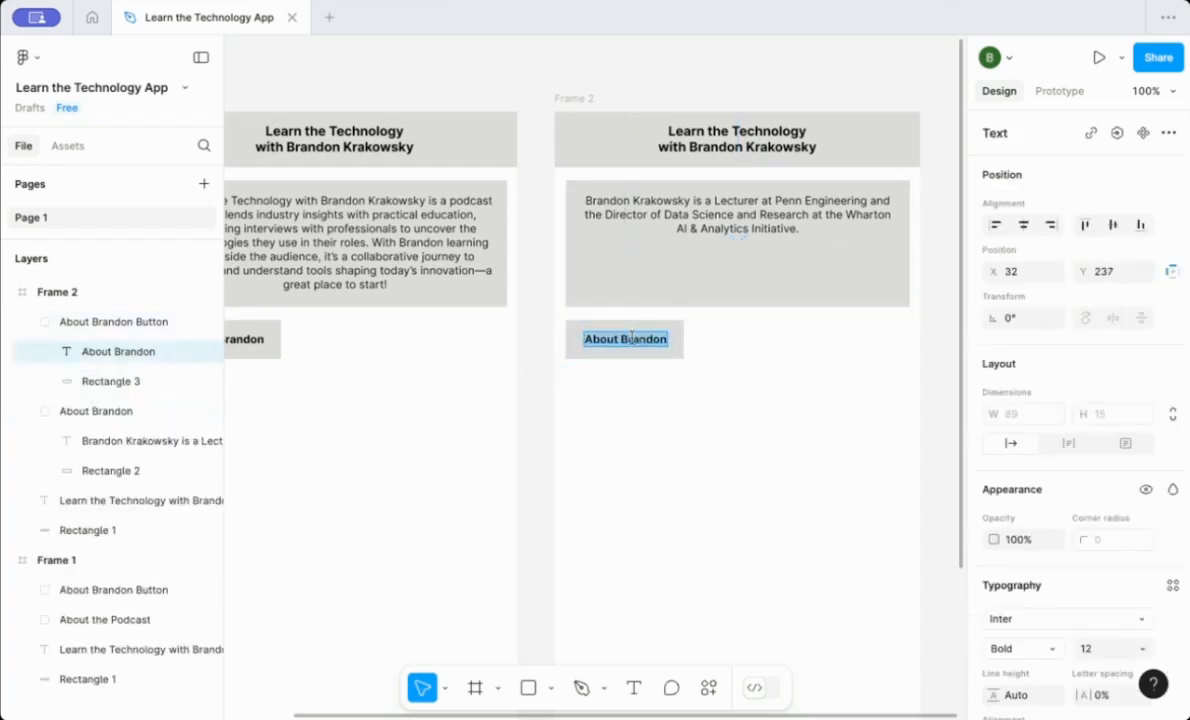
{"action": "type", "text": "About t"}
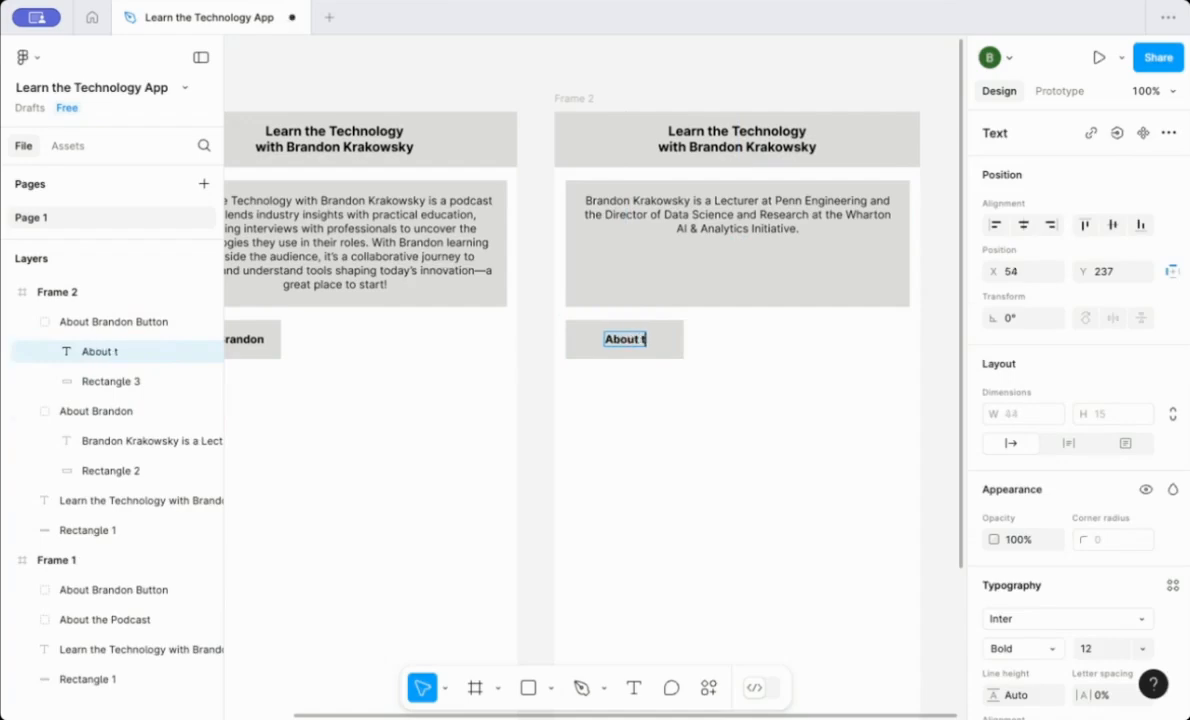
{"action": "type", "text": "he Podcast"}
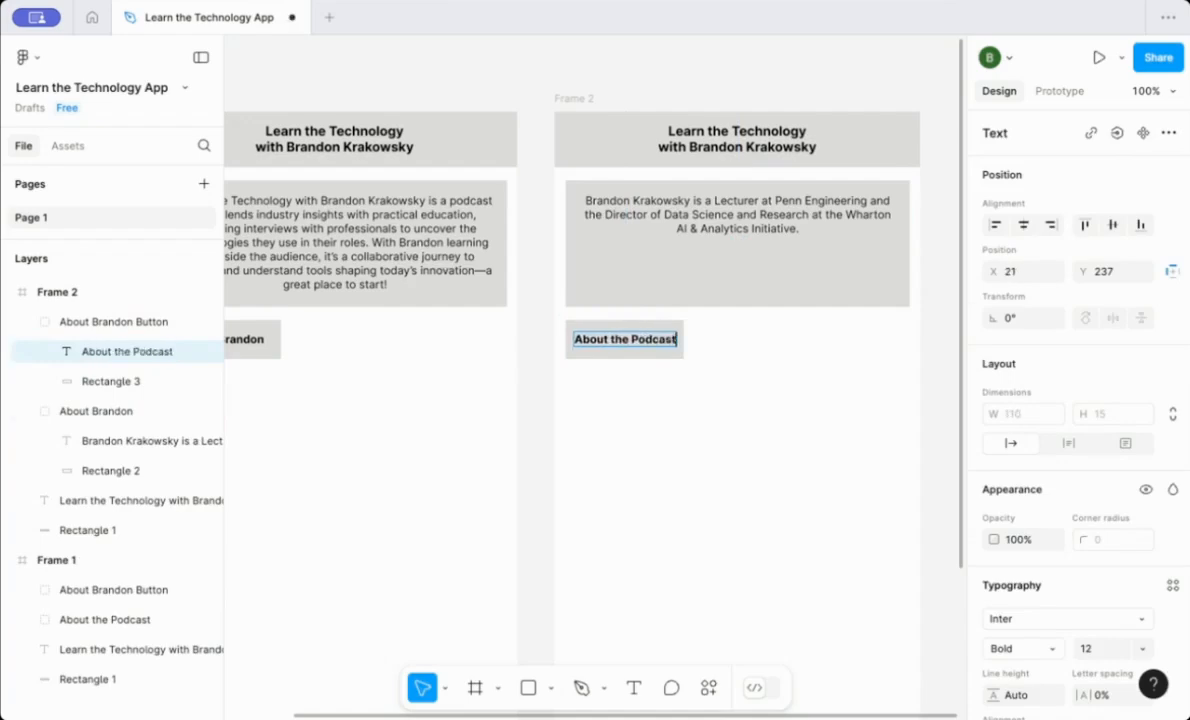
{"action": "key", "text": "Escape"}
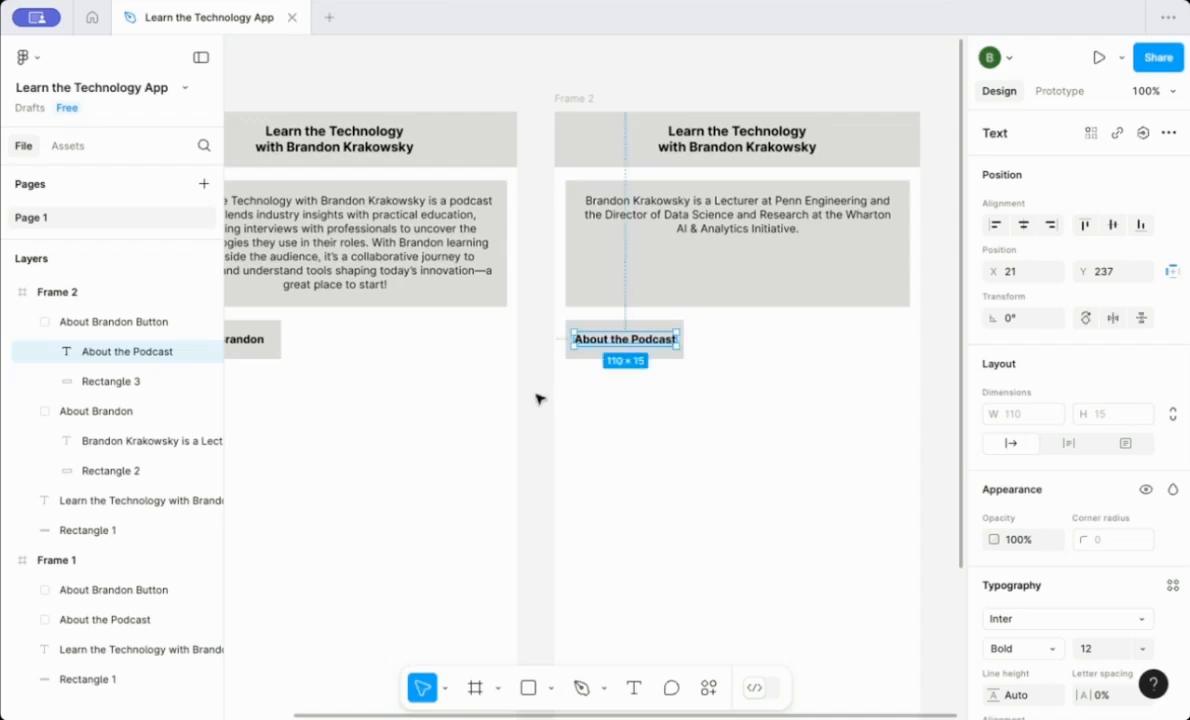
{"action": "key", "text": "Escape"}
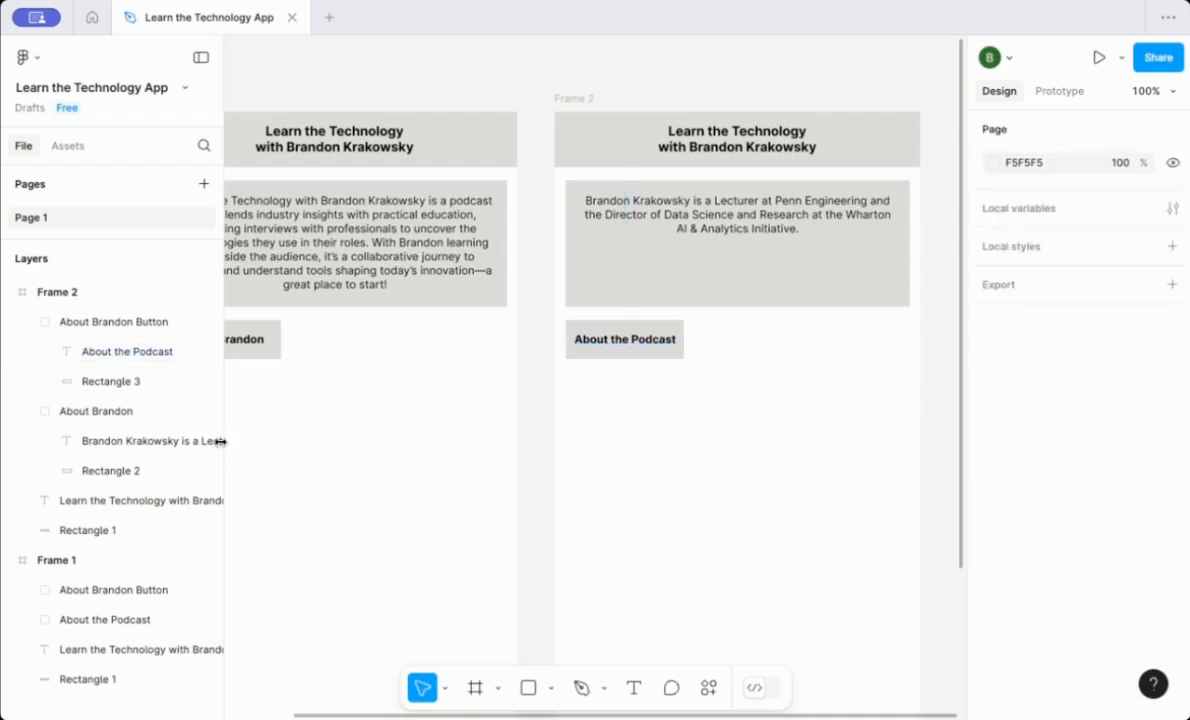
Rename Frame 2's button group as About Podcast Button.
{"action": "left_click", "coordinate": [123, 413]}
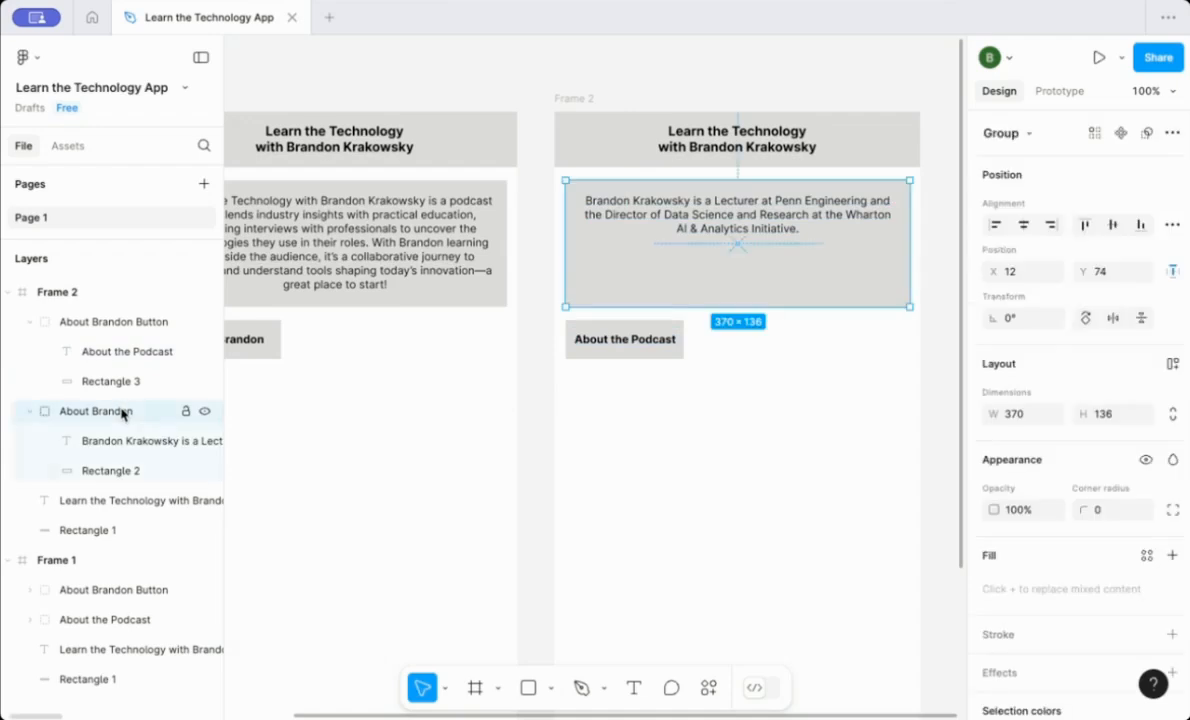
{"action": "left_click", "coordinate": [125, 325]}
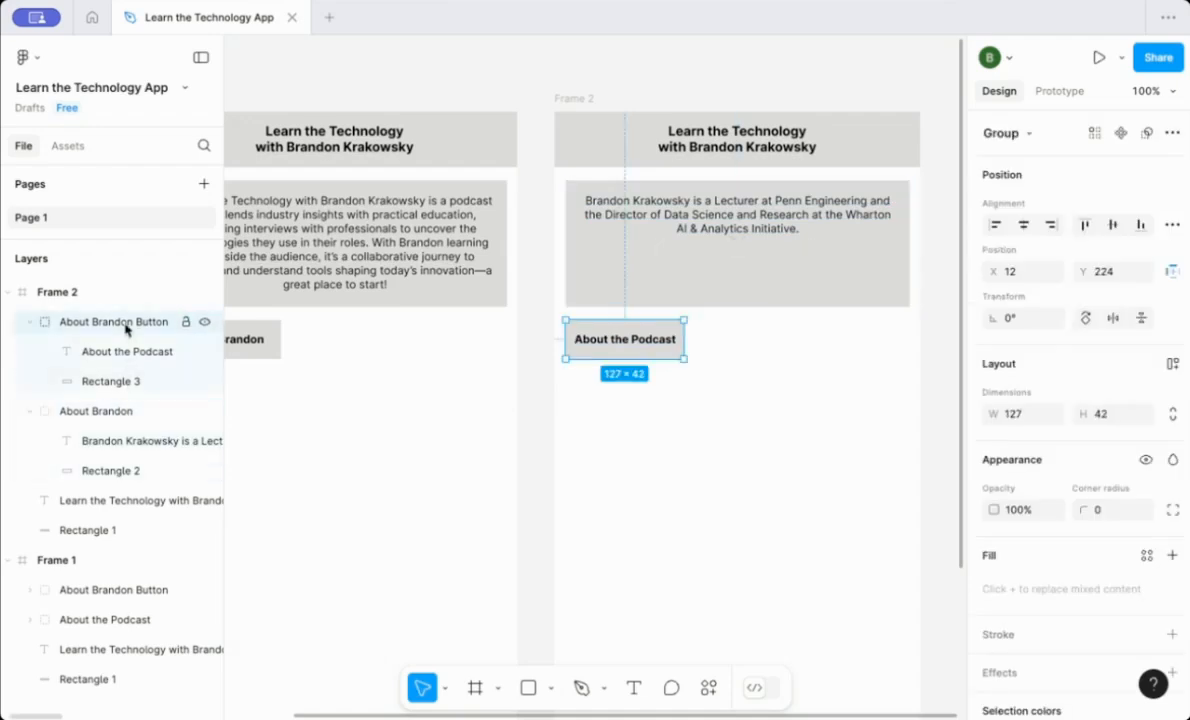
{"action": "right_click", "coordinate": [126, 329]}
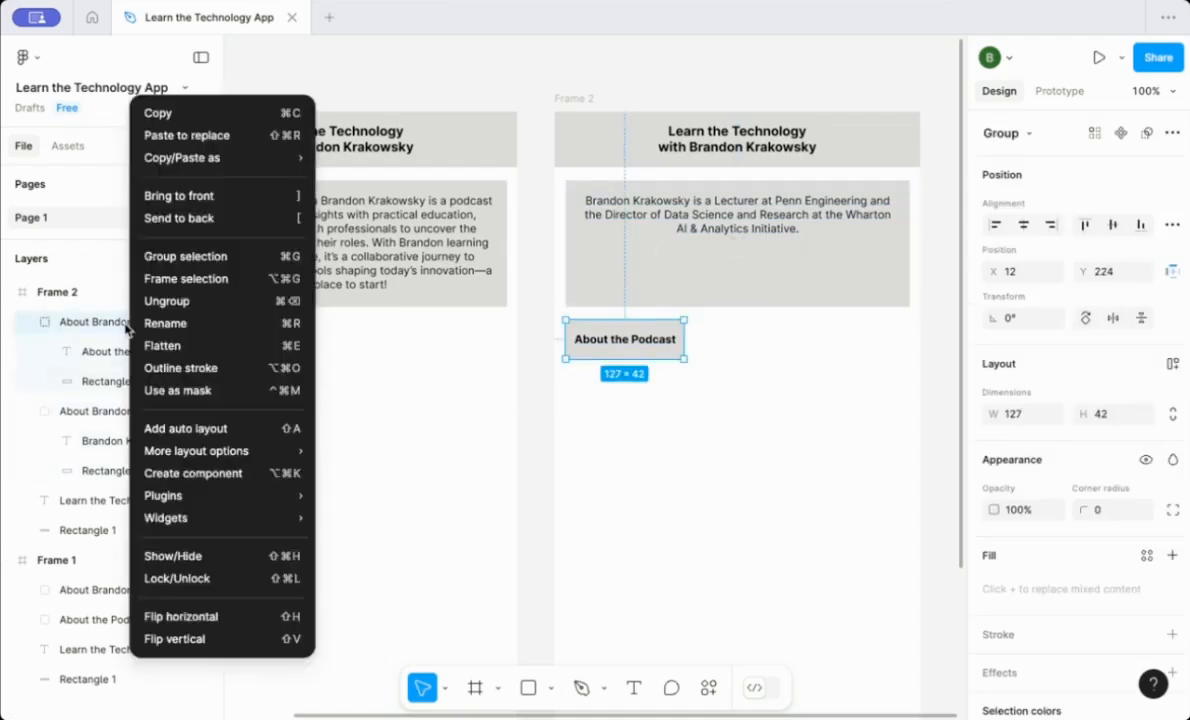
{"action": "left_click", "coordinate": [152, 324]}
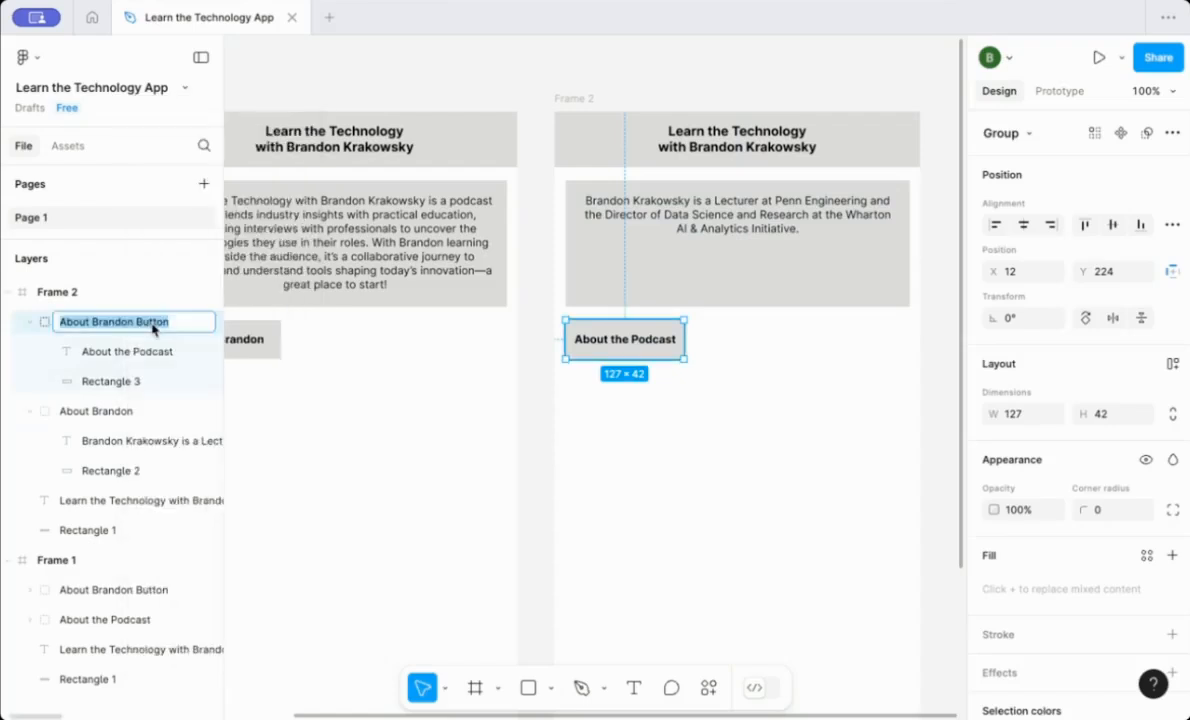
{"action": "type", "text": "A"}
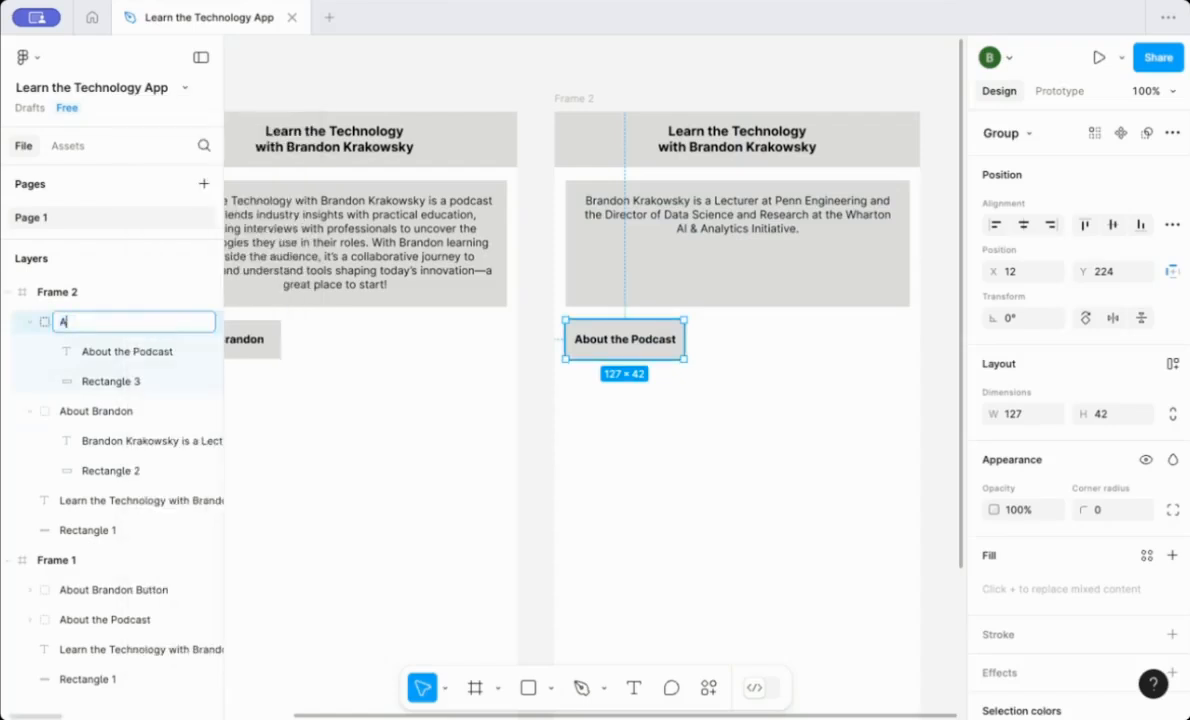
{"action": "type", "text": "bout Podcast Butto"}
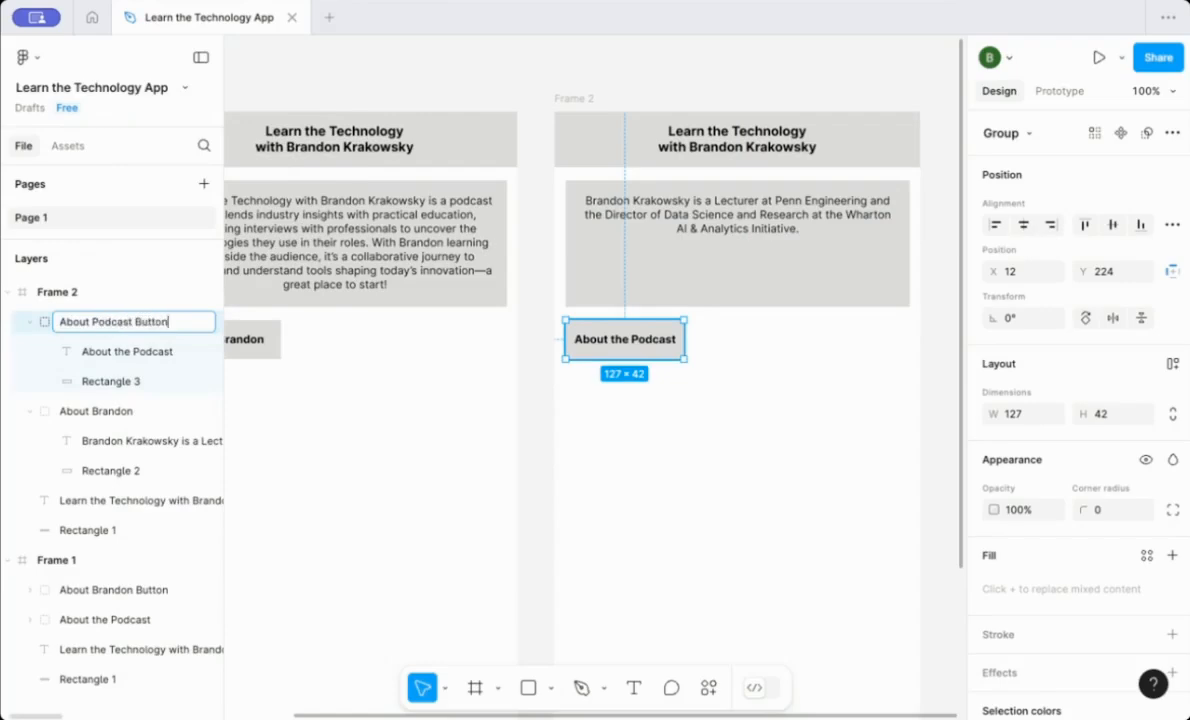
{"action": "type", "text": "n"}
{"action": "key", "text": "Return"}
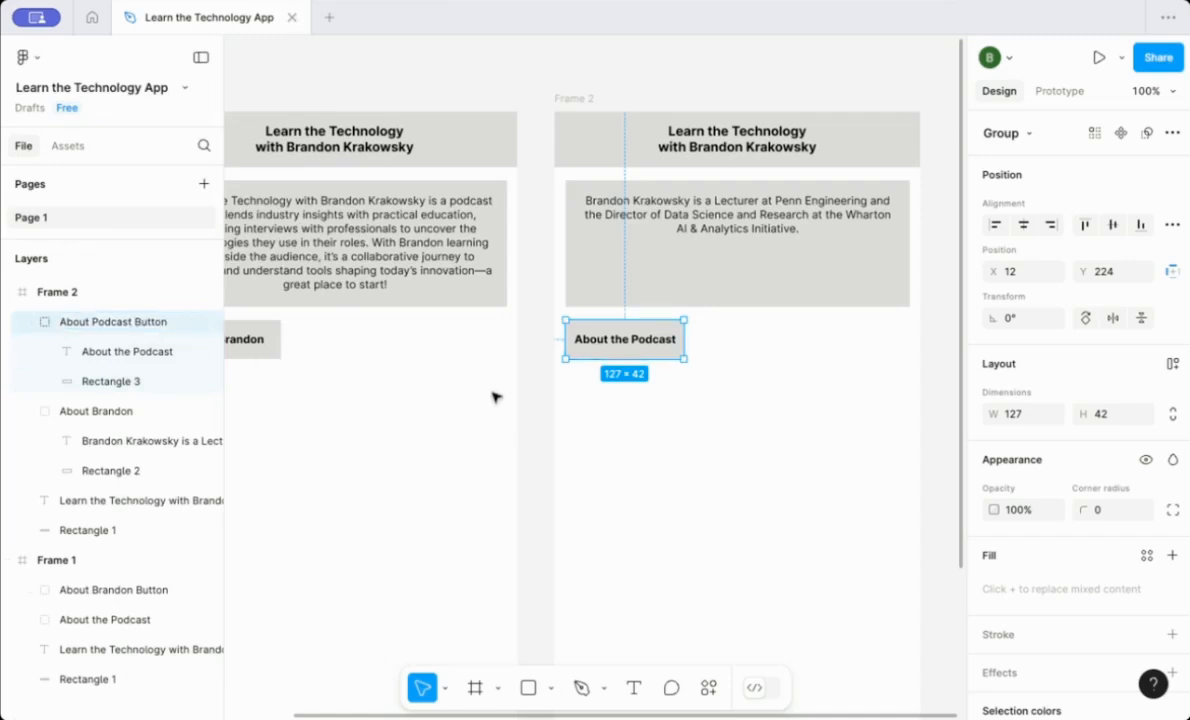
{"action": "left_click", "coordinate": [537, 398]}
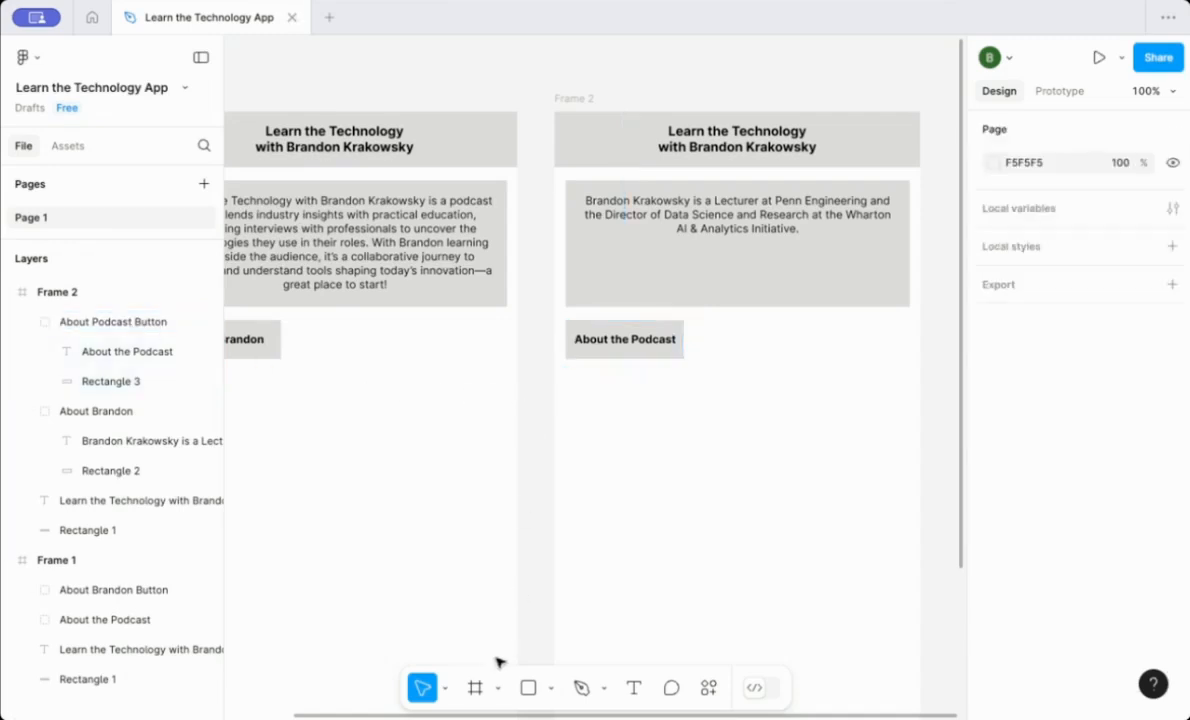
{"action": "left_click_drag", "start_coordinate": [360, 716], "coordinate": [300, 716]}
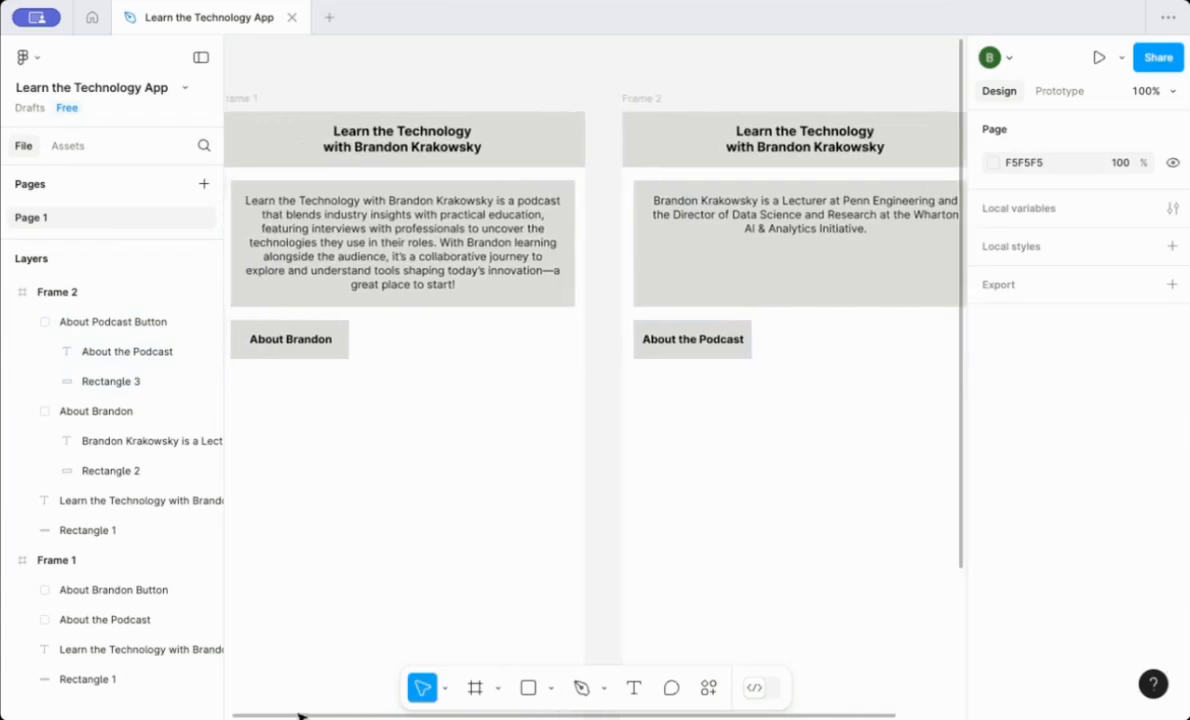
Connect Frame 1's About Brandon button to Frame 2 with an On tap, Navigate to interaction using Smart animate.
{"action": "left_click_drag", "start_coordinate": [300, 716], "coordinate": [306, 716]}
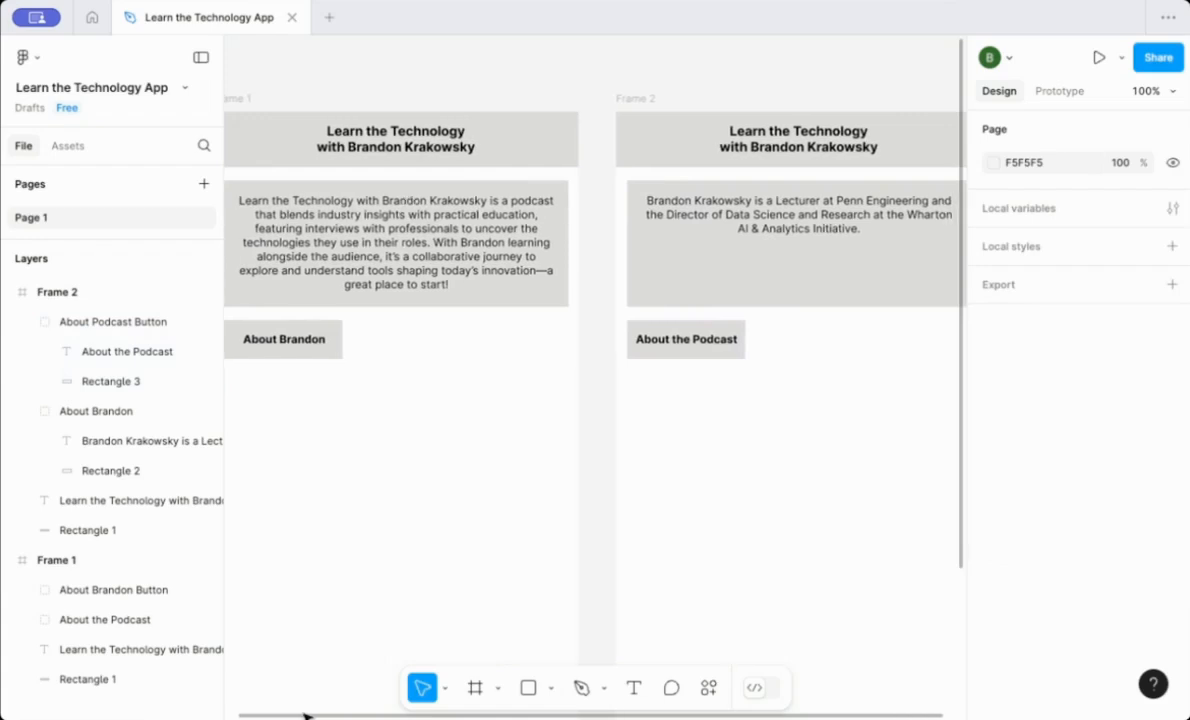
{"action": "left_click", "coordinate": [311, 350]}
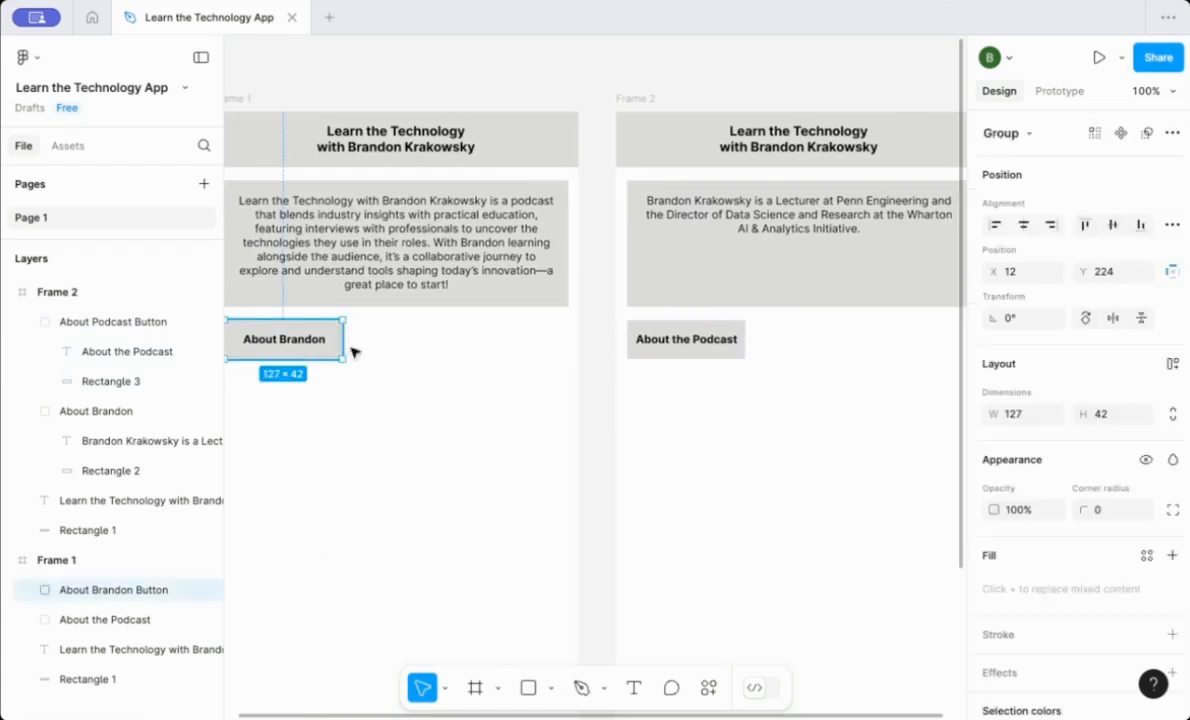
{"action": "left_click", "coordinate": [1058, 91]}
{"action": "mouse_move", "coordinate": [319, 339]}
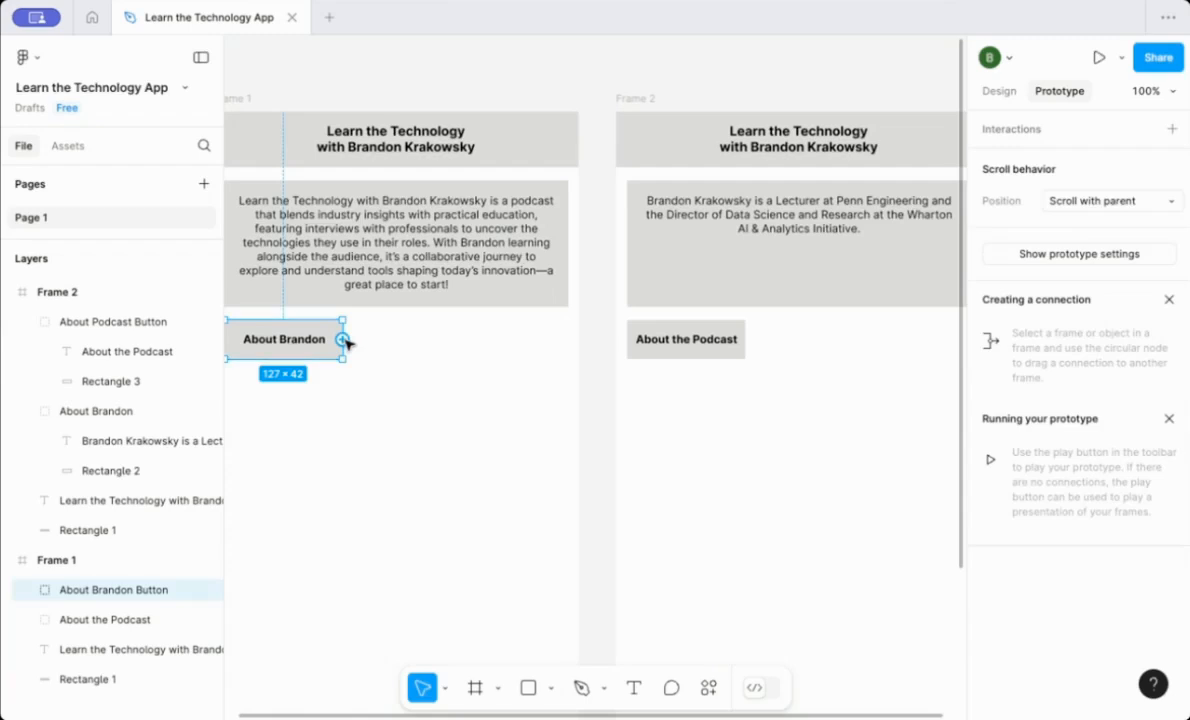
{"action": "left_click_drag", "start_coordinate": [342, 340], "coordinate": [620, 450]}
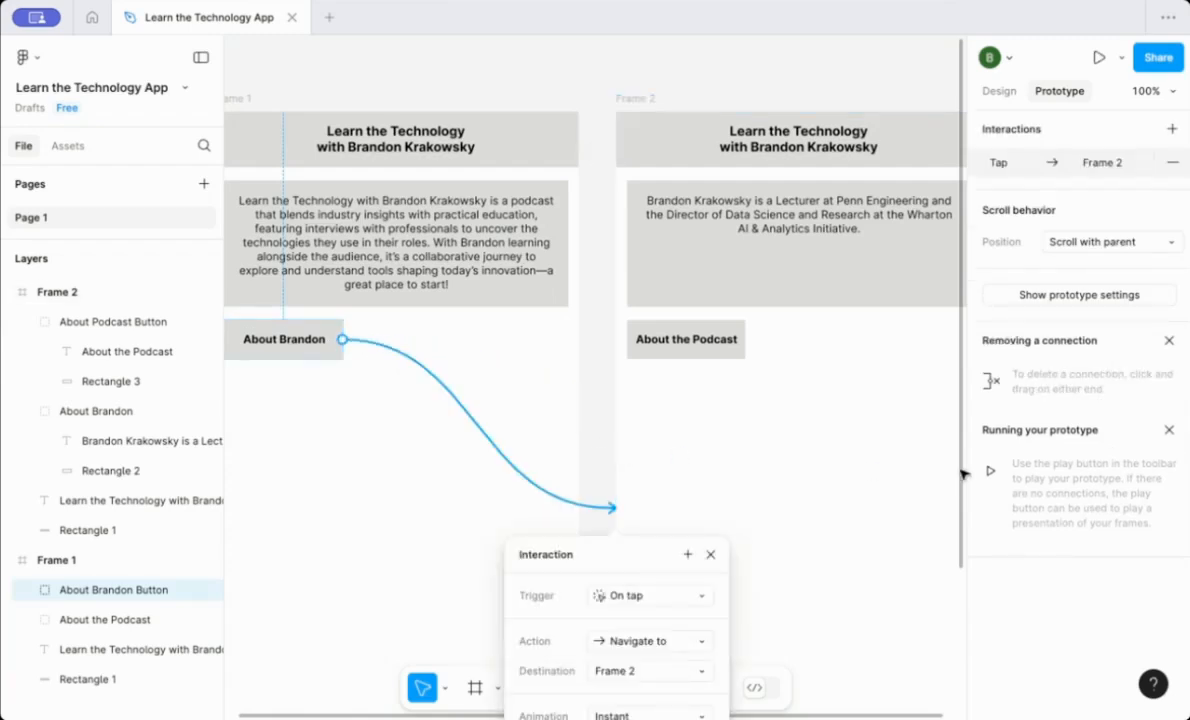
{"action": "left_click_drag", "start_coordinate": [959, 470], "coordinate": [953, 600]}
{"action": "scroll", "coordinate": [951, 580], "scroll_direction": "down", "scroll_amount": 3}
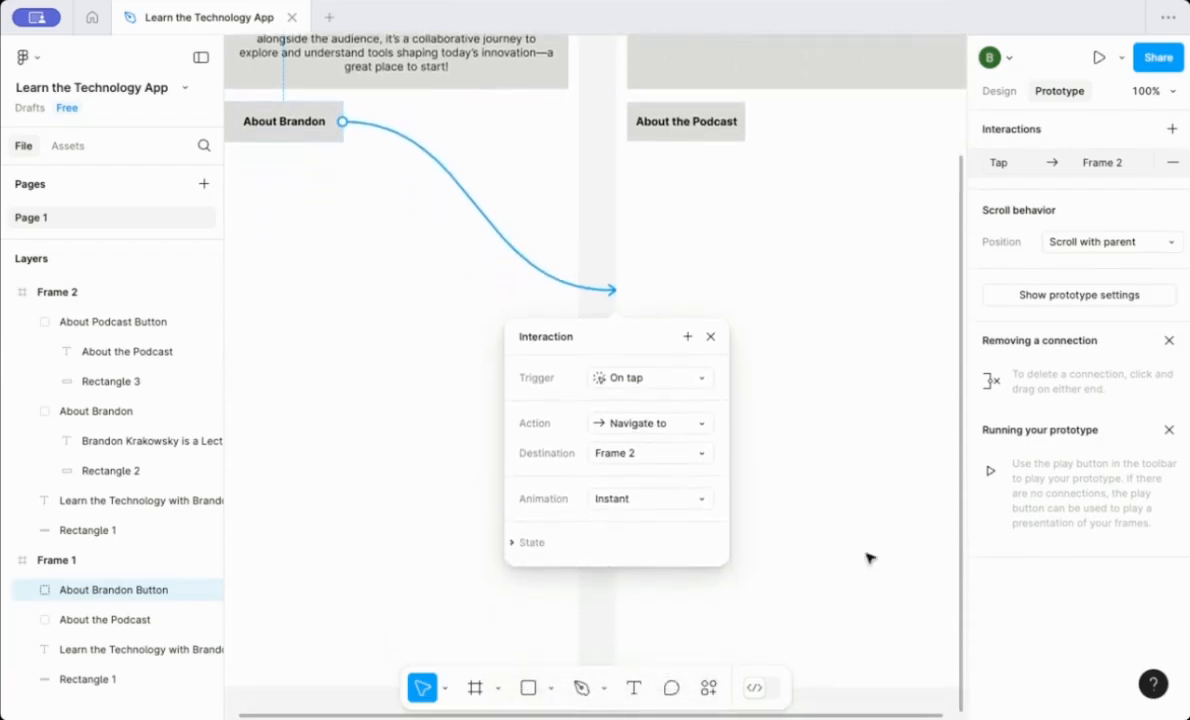
{"action": "left_click", "coordinate": [650, 500]}
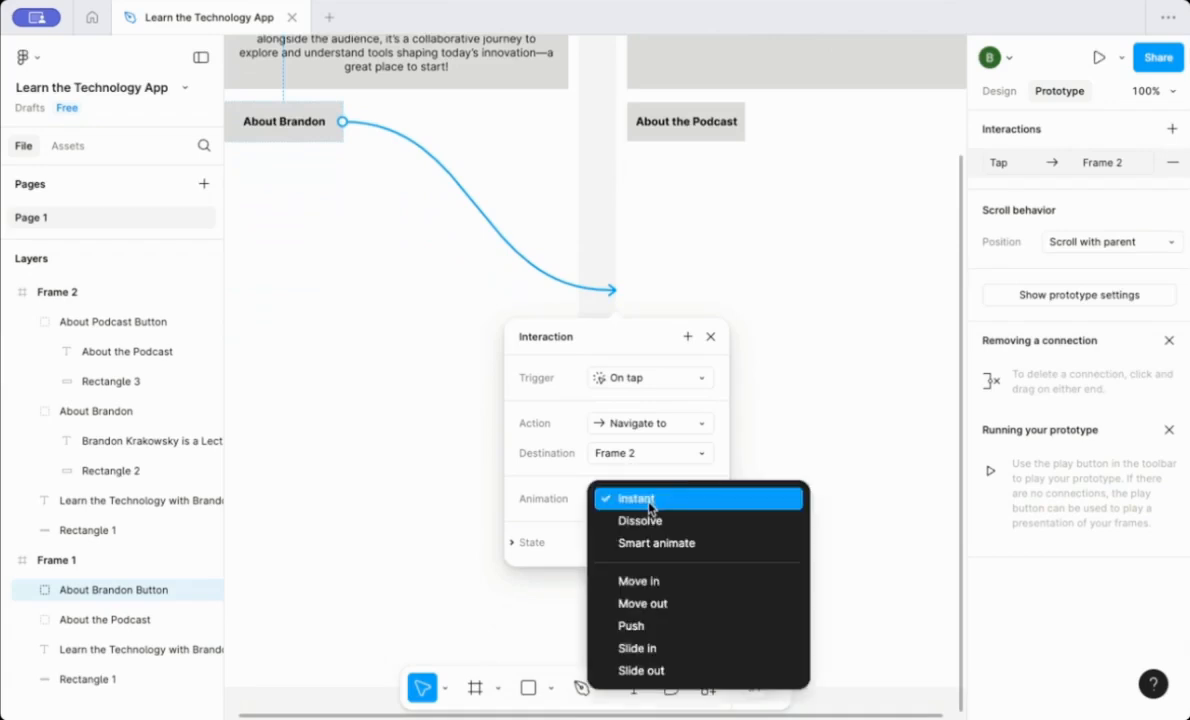
{"action": "left_click", "coordinate": [656, 542]}
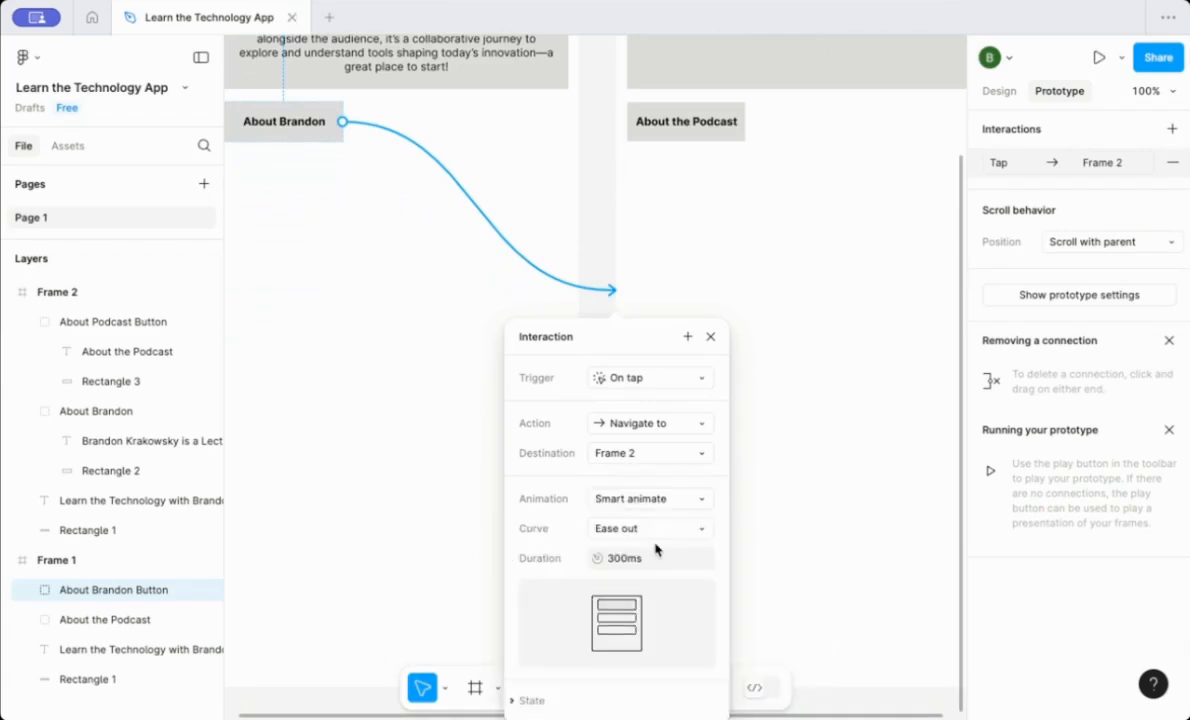
Connect Frame 2's About the Podcast button to Frame 1 with an On tap, Navigate to, Smart animate interaction.
{"action": "left_click_drag", "start_coordinate": [652, 322], "coordinate": [831, 296]}
{"action": "left_click", "coordinate": [670, 131]}
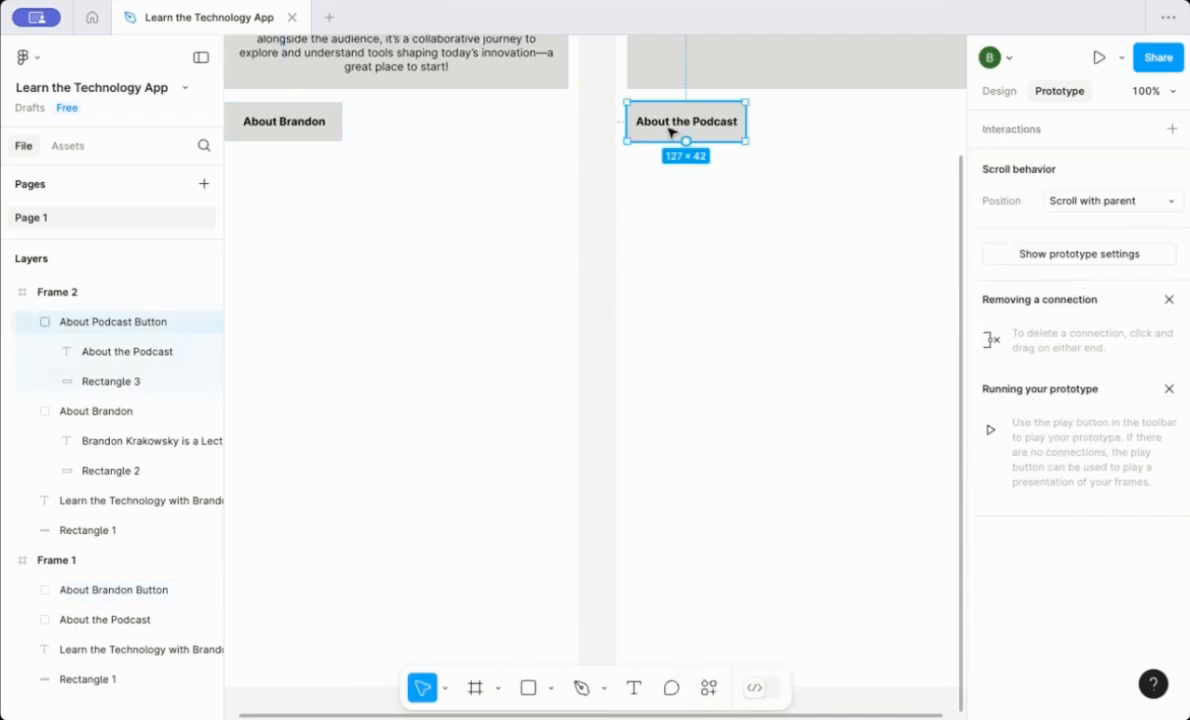
{"action": "left_click_drag", "start_coordinate": [747, 121], "coordinate": [575, 276]}
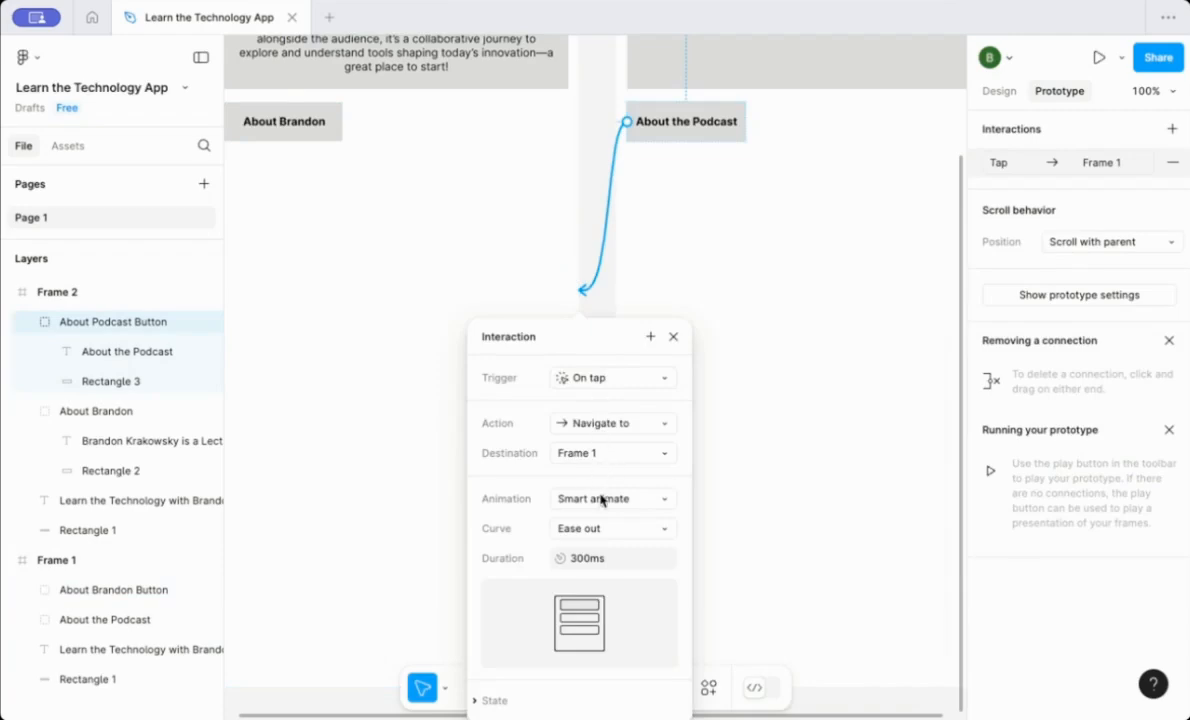
{"action": "left_click_drag", "start_coordinate": [587, 338], "coordinate": [717, 282]}
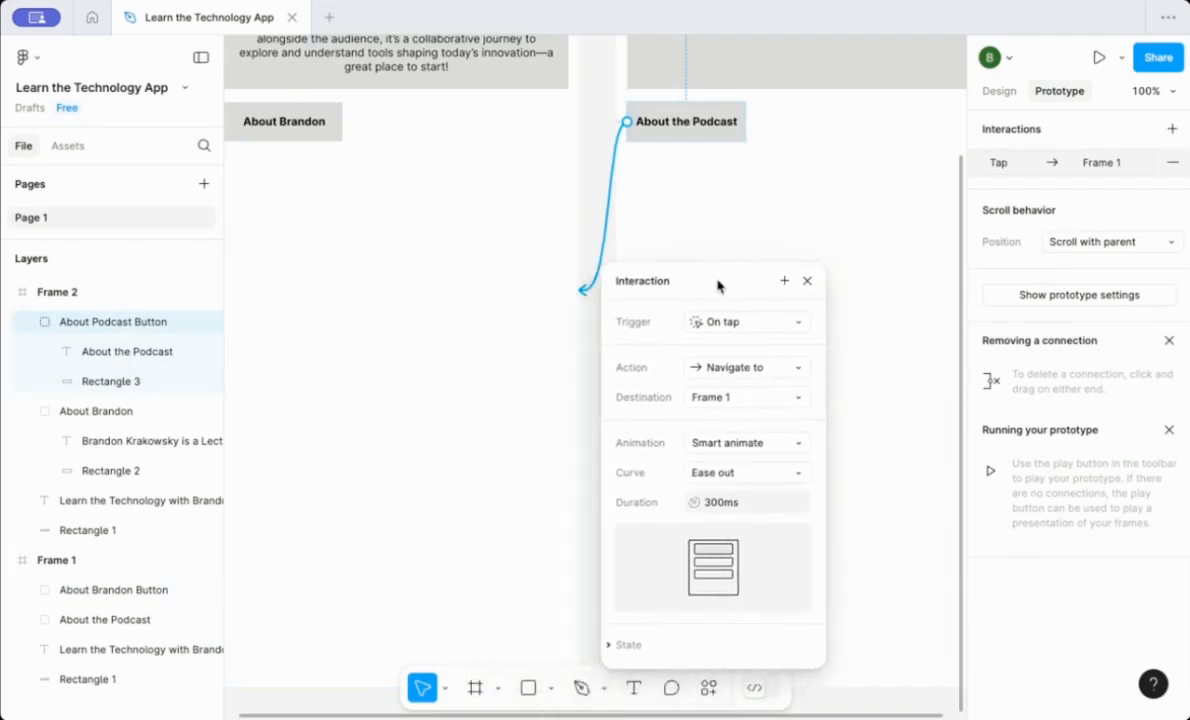
{"action": "left_click", "coordinate": [861, 229]}
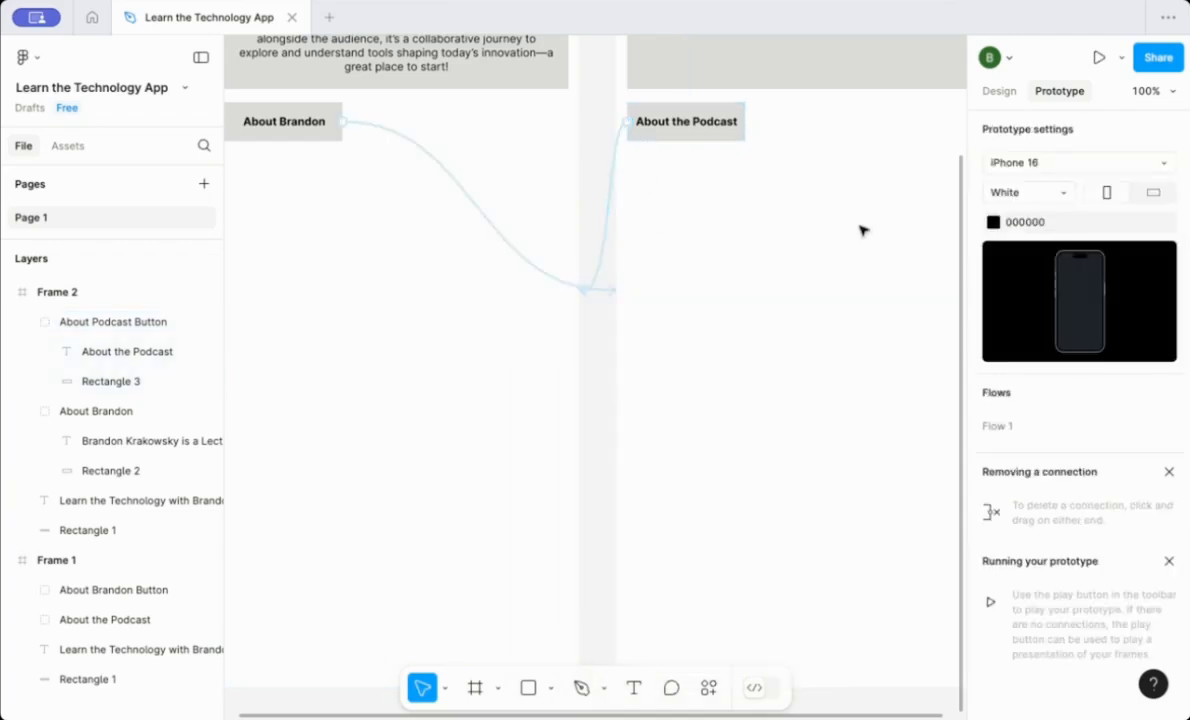
Present the prototype and tap About Brandon, then About the Podcast, to test navigation between frames.
{"action": "left_click_drag", "start_coordinate": [961, 207], "coordinate": [970, 66]}
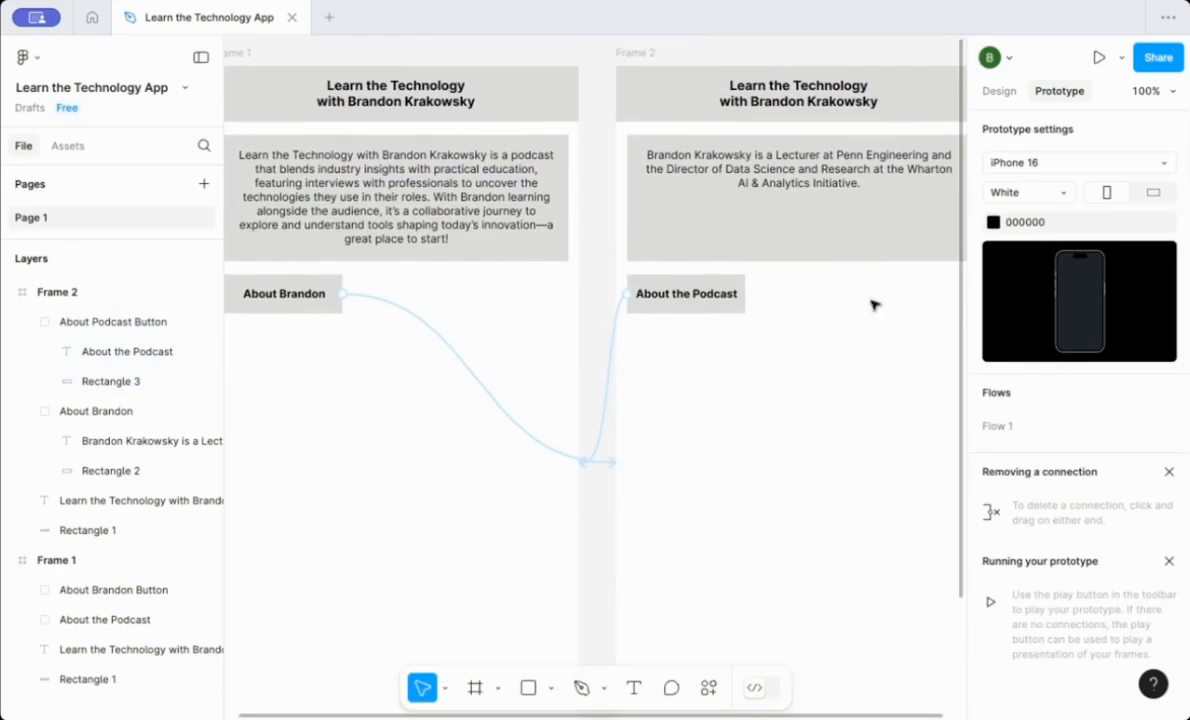
{"action": "left_click", "coordinate": [1100, 60]}
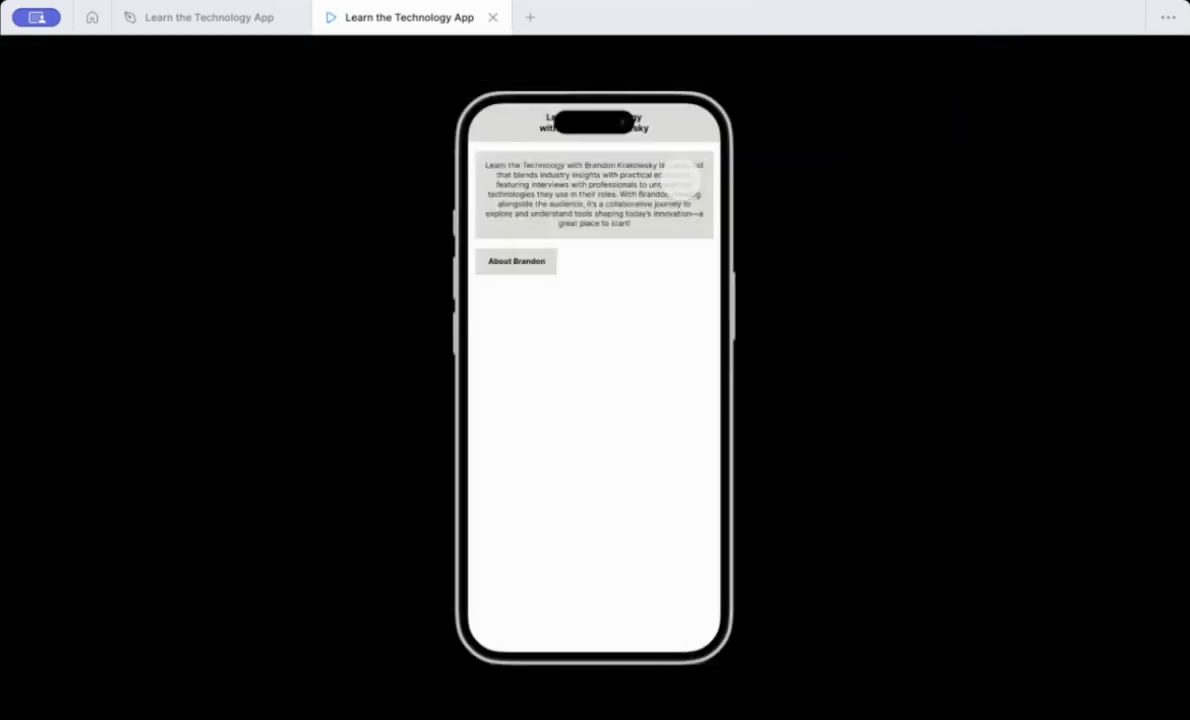
{"action": "left_click", "coordinate": [518, 261]}
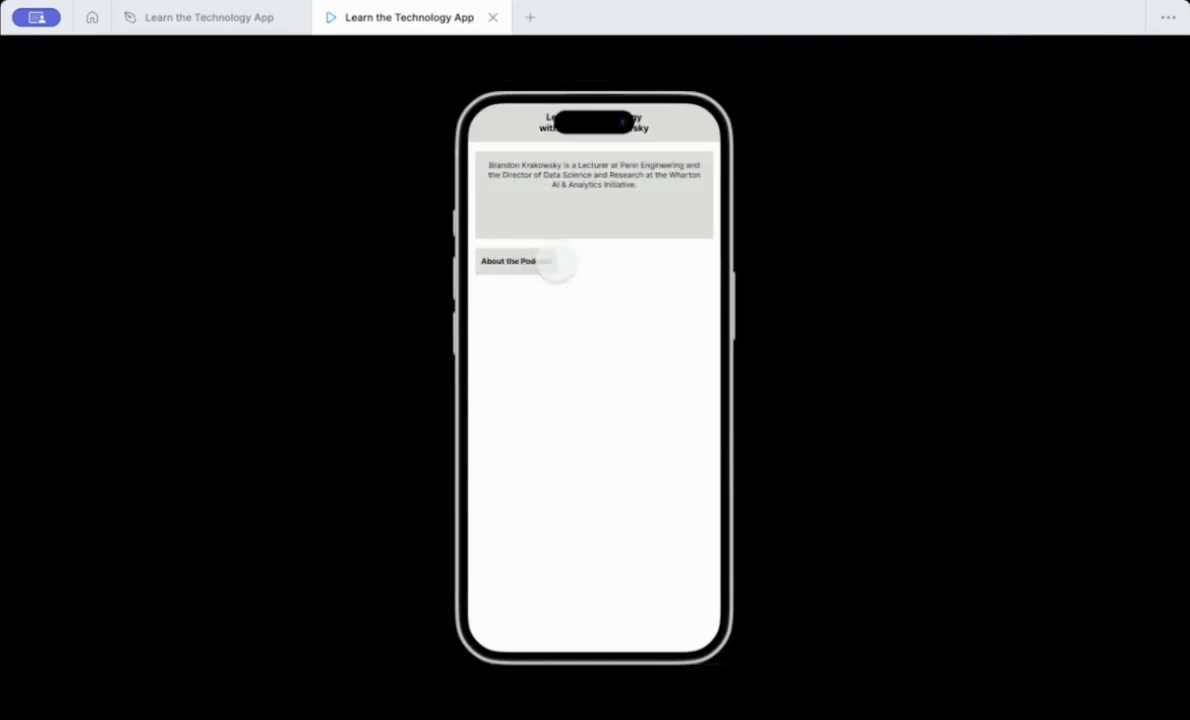
{"action": "left_click", "coordinate": [518, 263]}
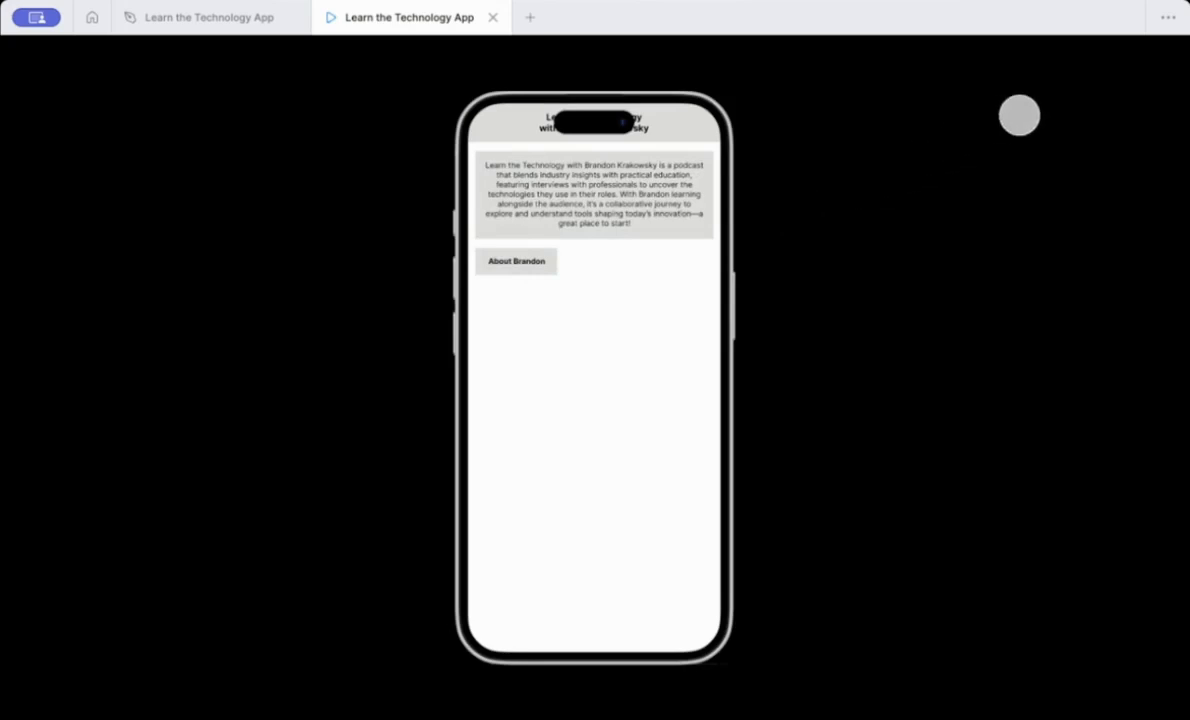
Share the prototype by moving the draft file into the Team project.
{"action": "mouse_move", "coordinate": [1140, 66]}
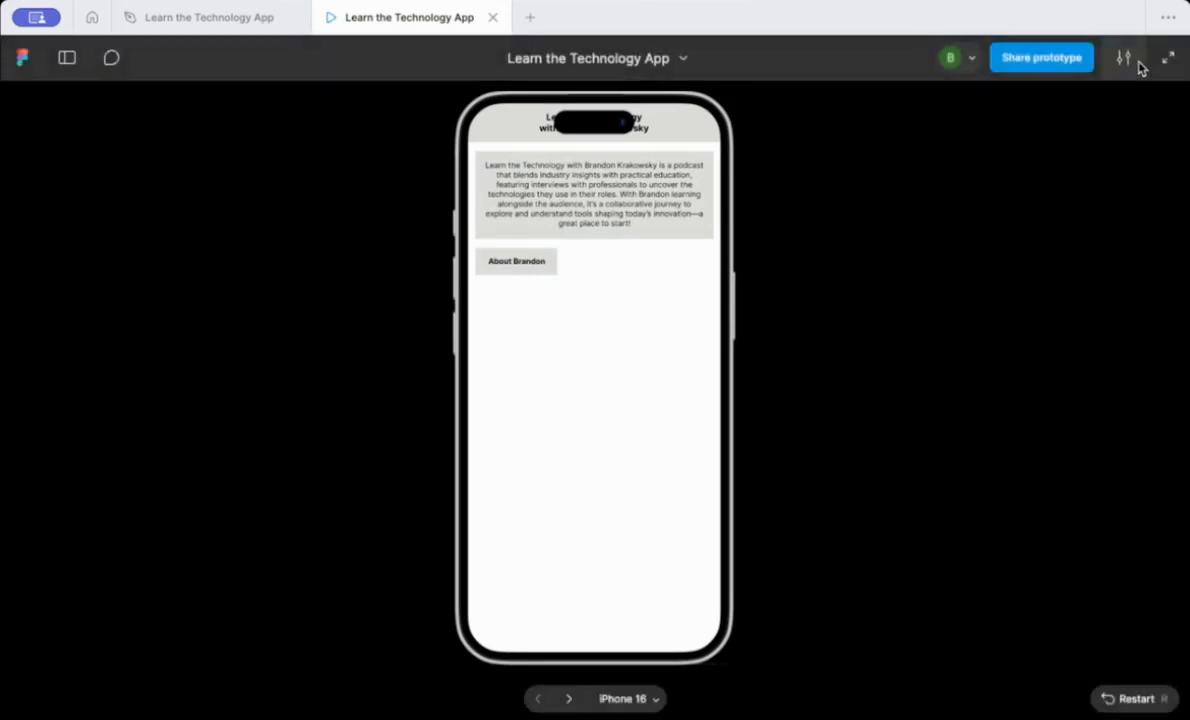
{"action": "left_click", "coordinate": [1045, 62]}
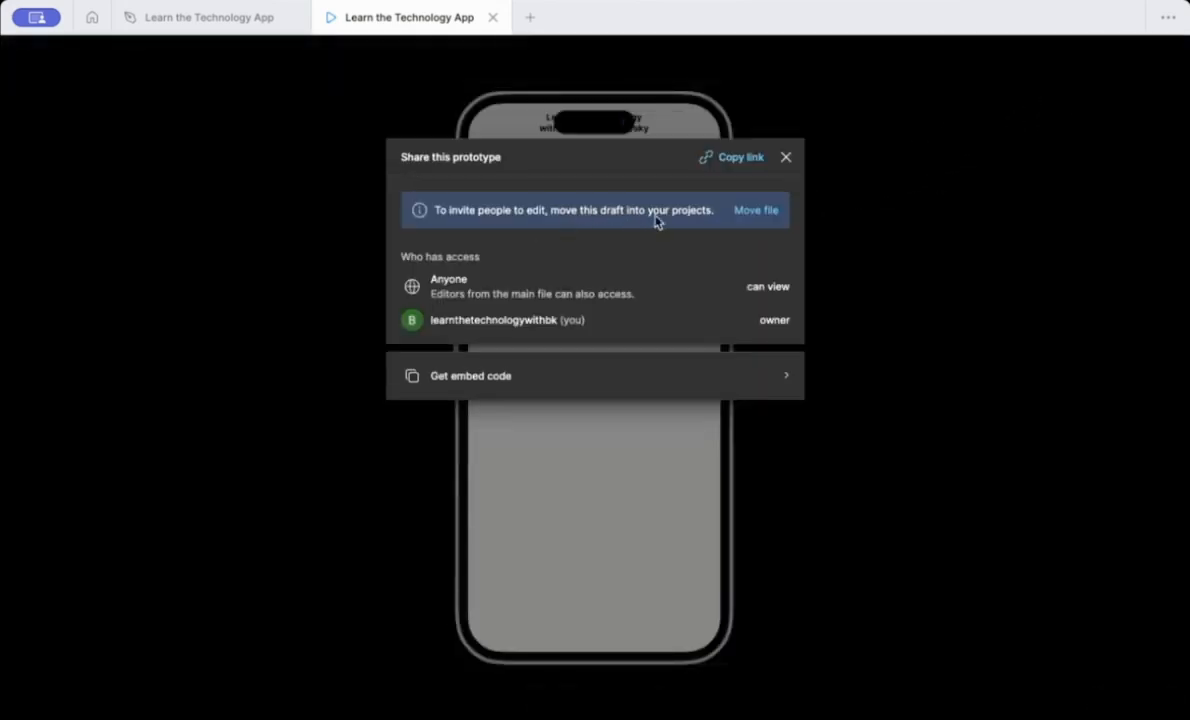
{"action": "left_click", "coordinate": [757, 210]}
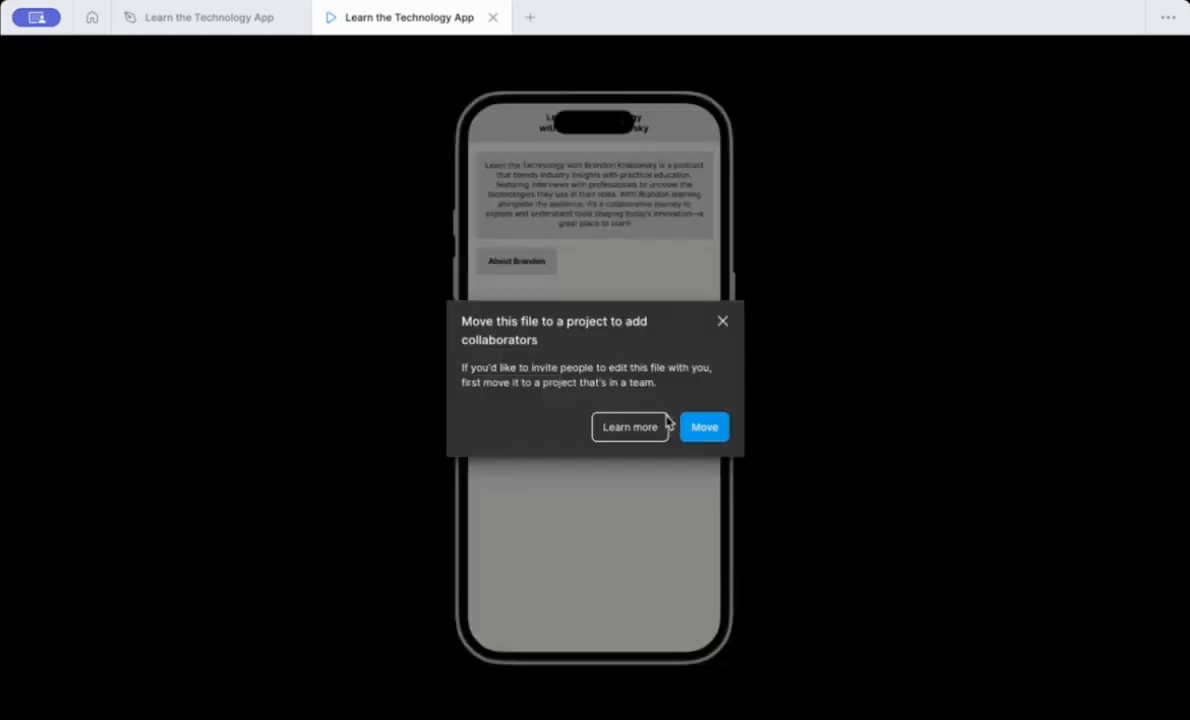
{"action": "left_click", "coordinate": [704, 427]}
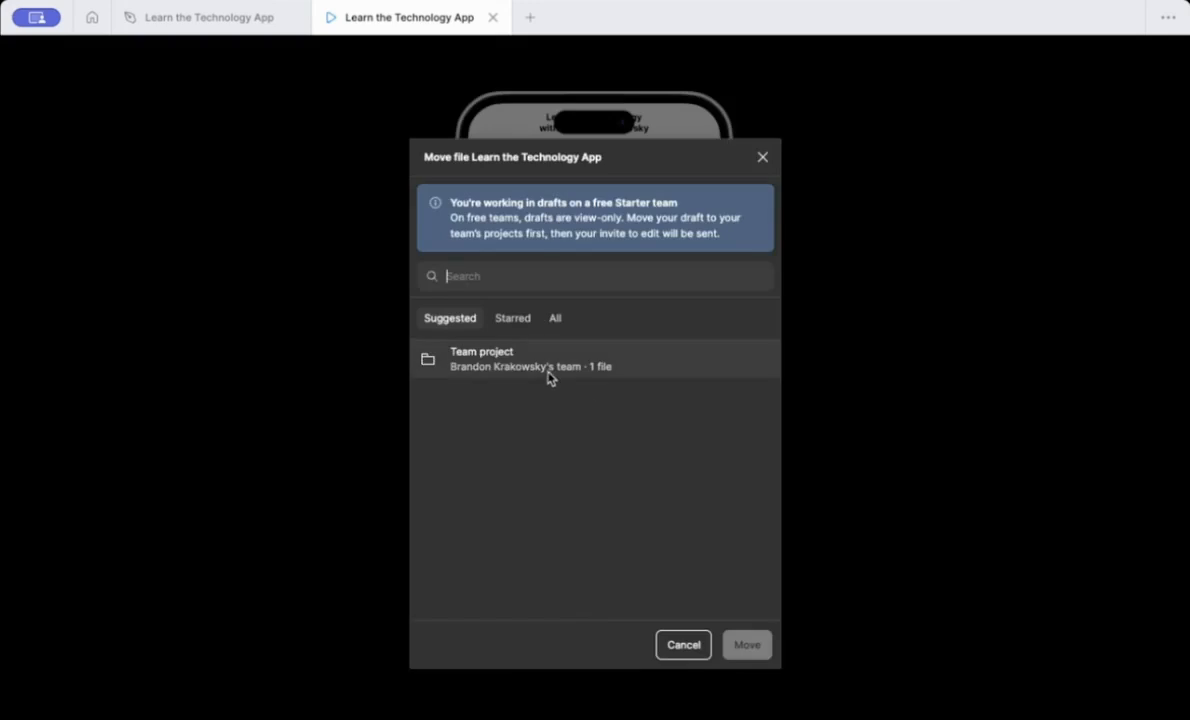
{"action": "left_click", "coordinate": [548, 372]}
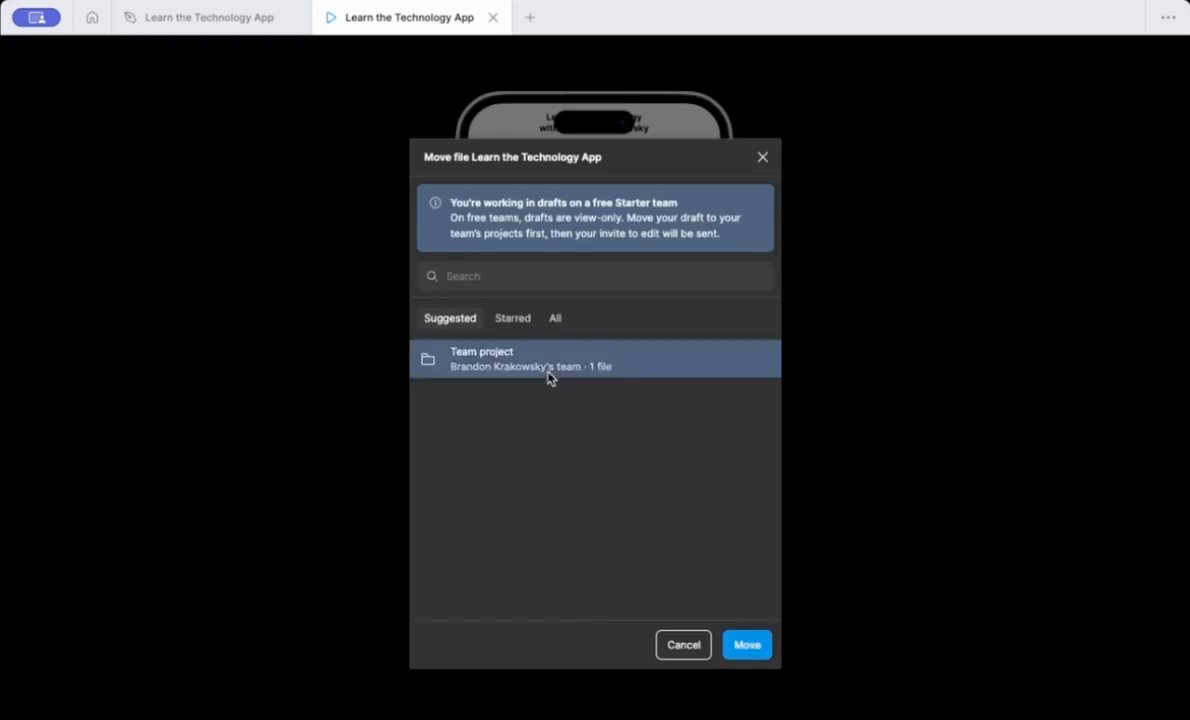
{"action": "left_click", "coordinate": [750, 645]}
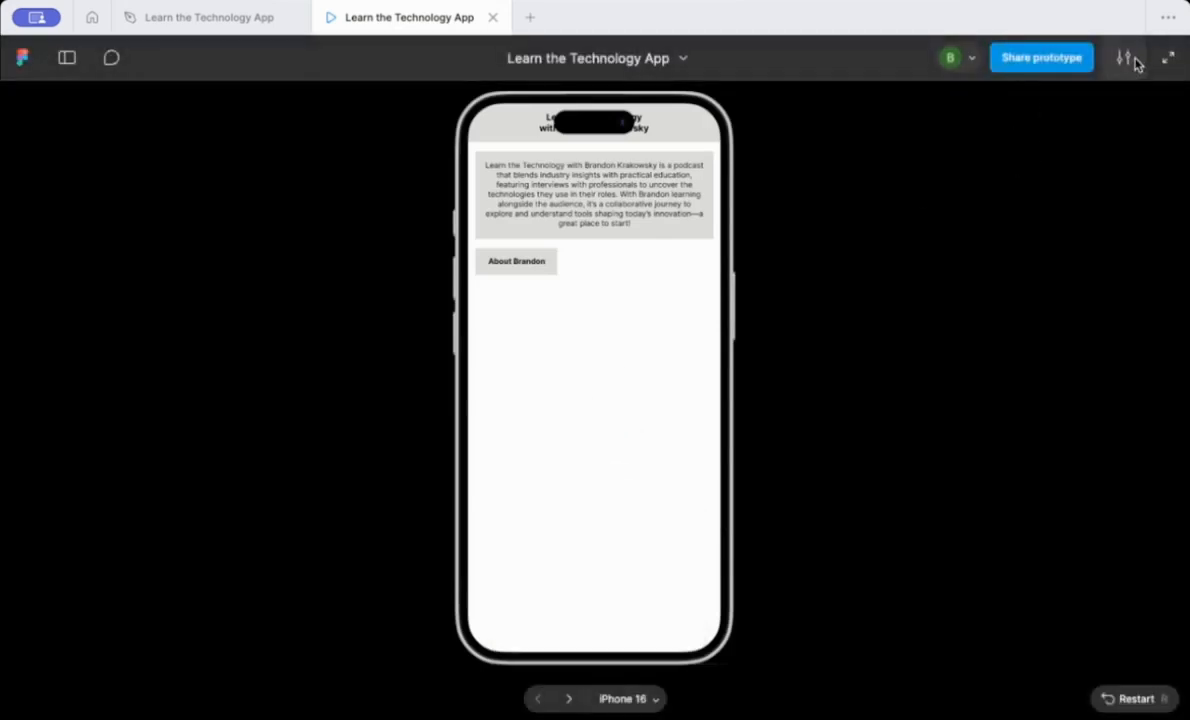
Open the prototype's share dialog and review who can access it.
{"action": "left_click", "coordinate": [1036, 68]}
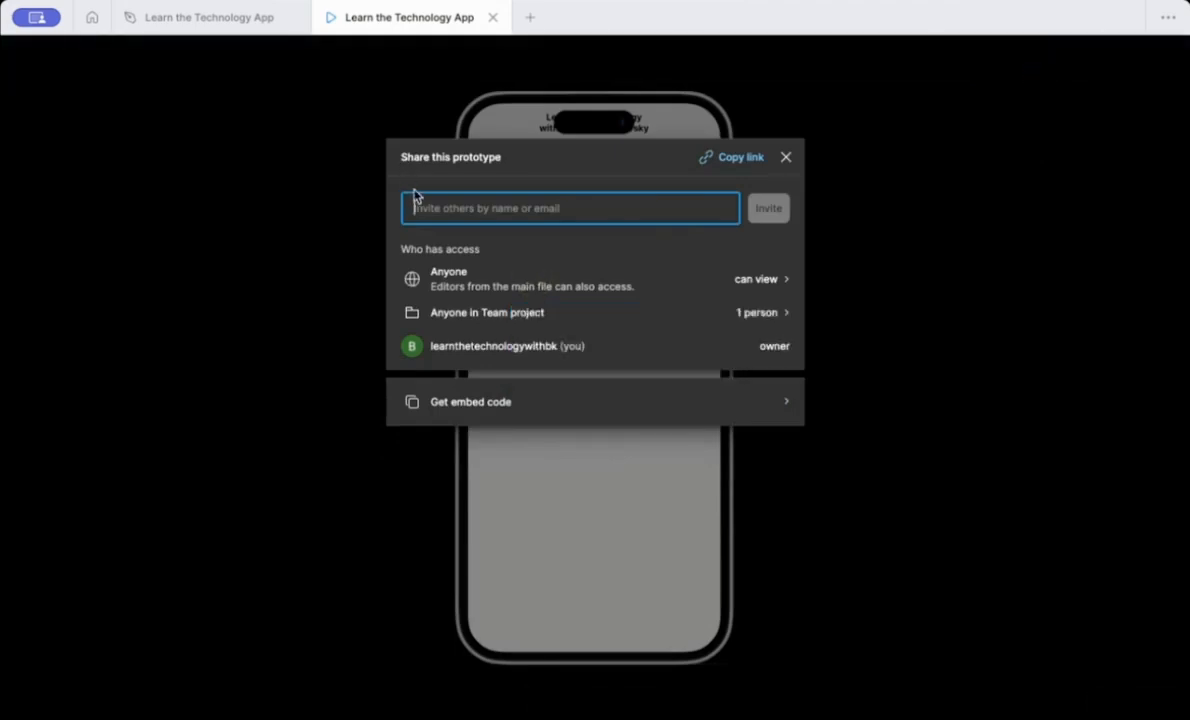
{"action": "left_click", "coordinate": [478, 286]}
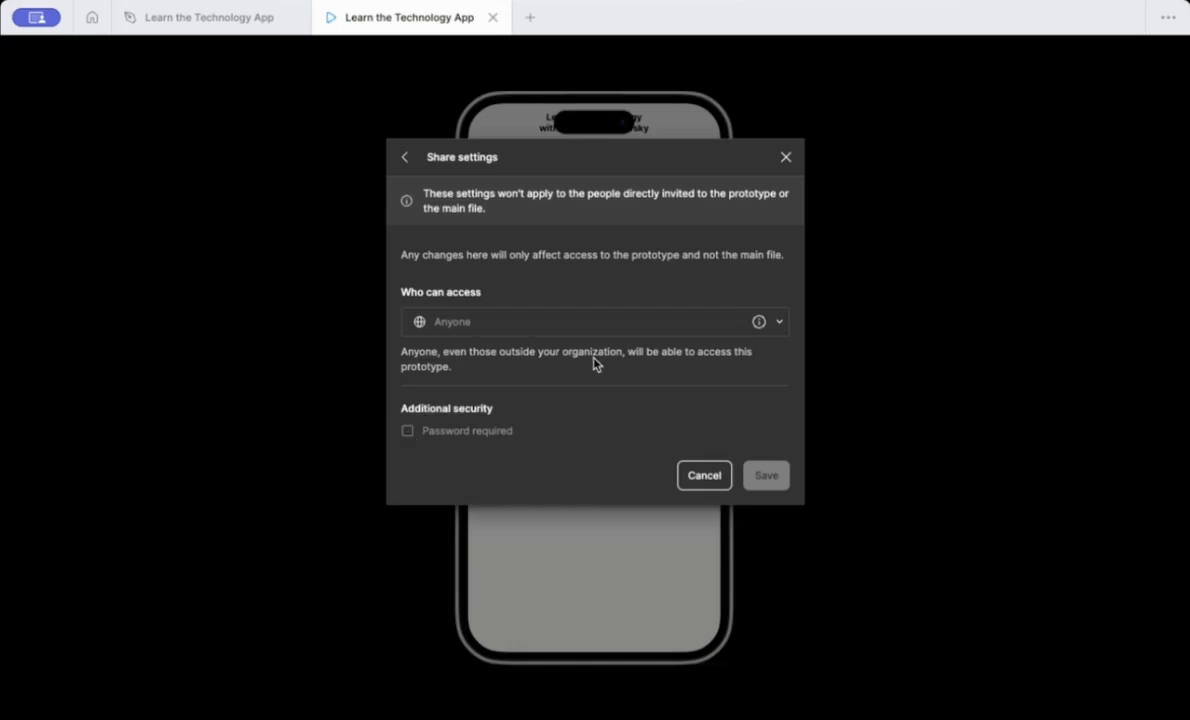
{"action": "left_click", "coordinate": [405, 160]}
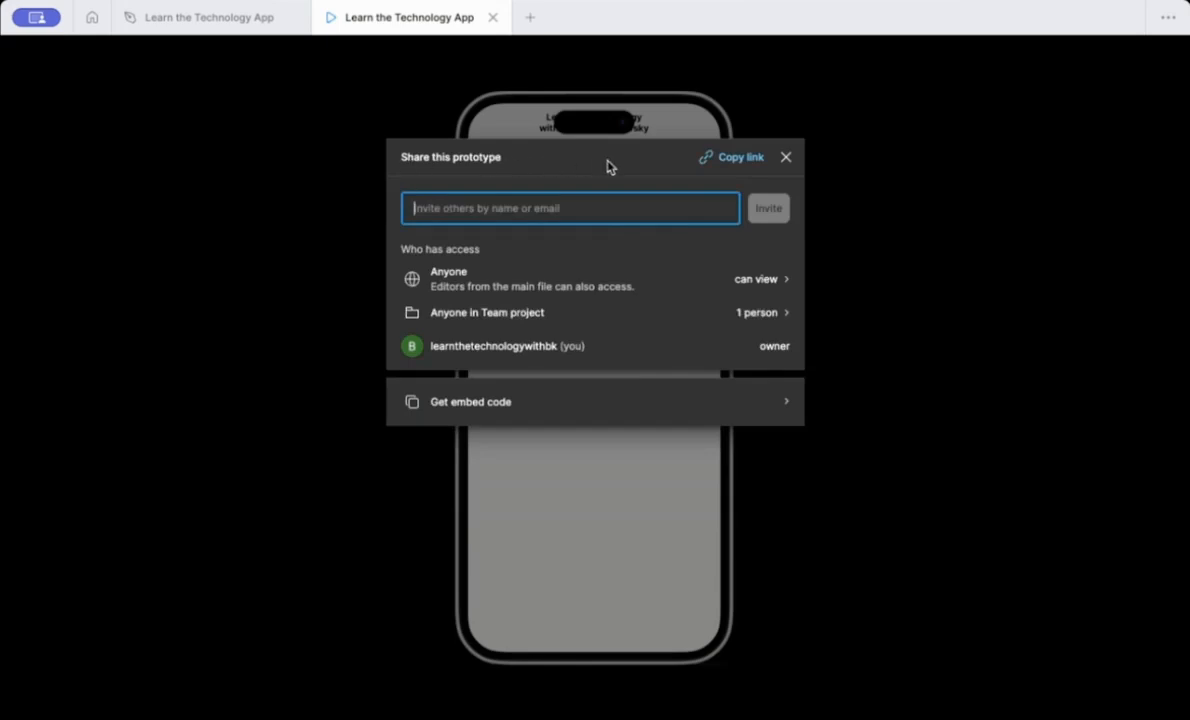
Copy the prototype's share link and test the About Brandon button in the shared prototype.
{"action": "left_click", "coordinate": [746, 160]}
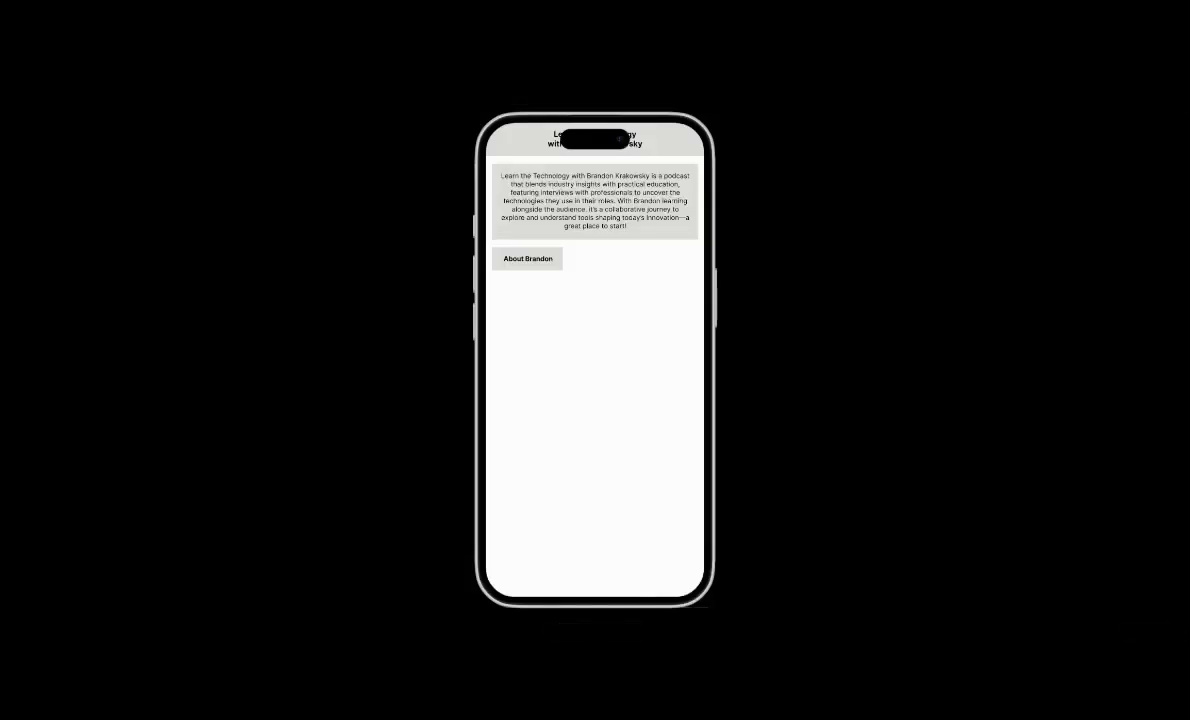
{"action": "left_click", "coordinate": [546, 258]}
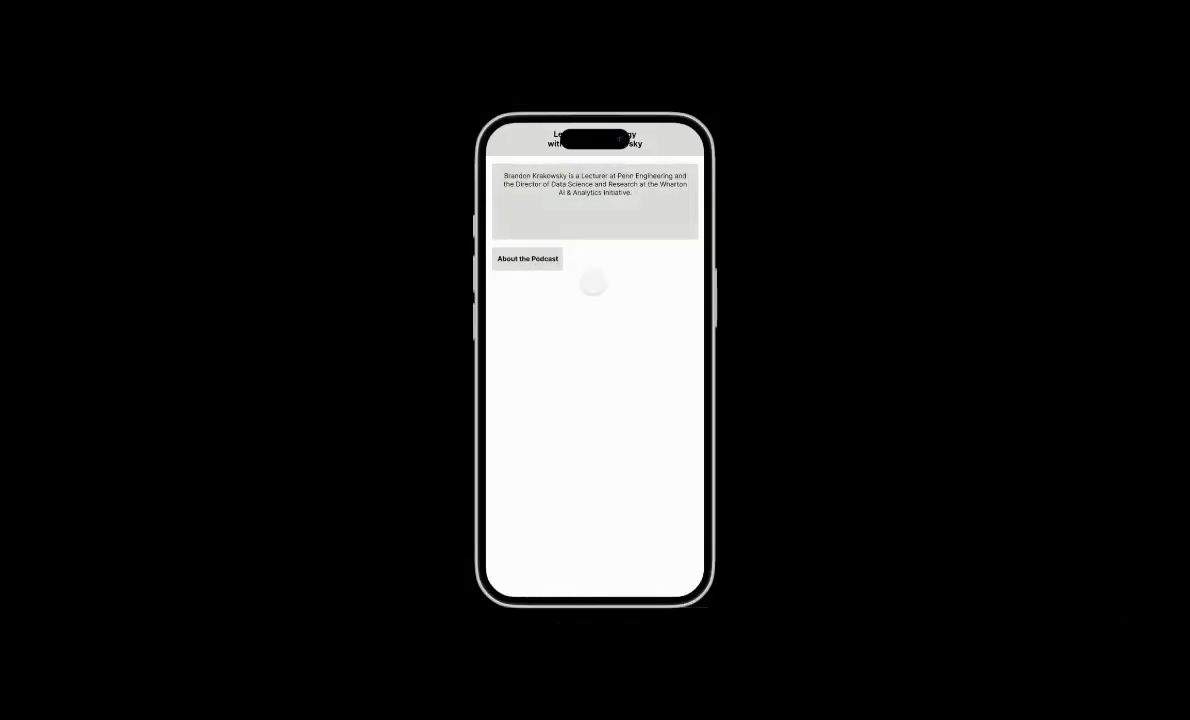